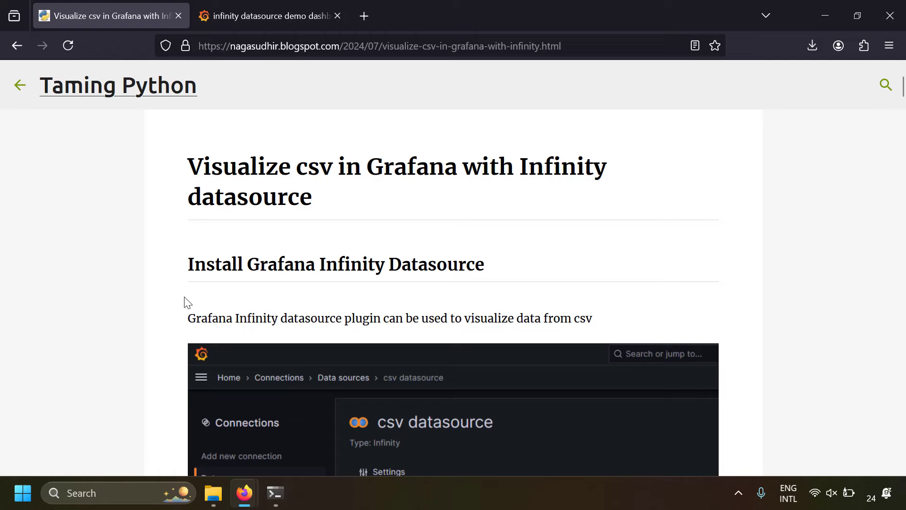
Read through the blog article from the Infinity datasource installation section down to the section on csv column data types
scroll(188, 302, "down", 12)
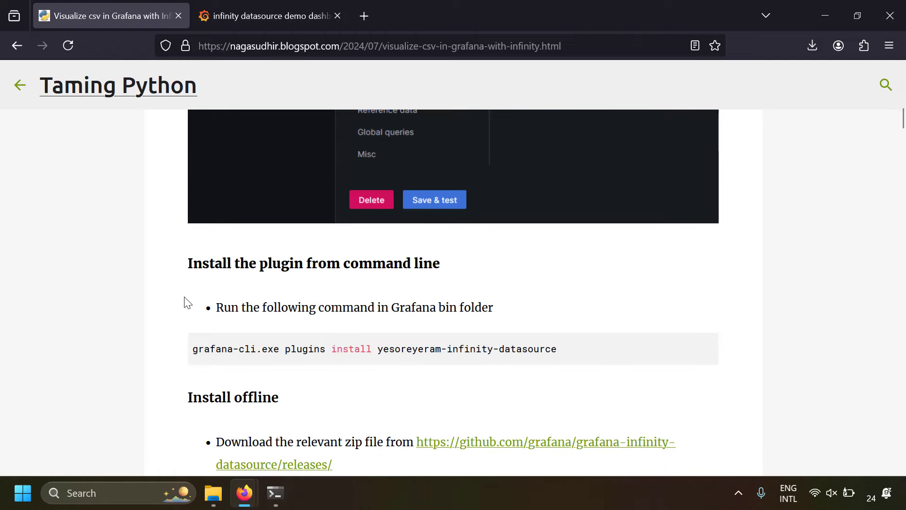
scroll(188, 302, "down", 15)
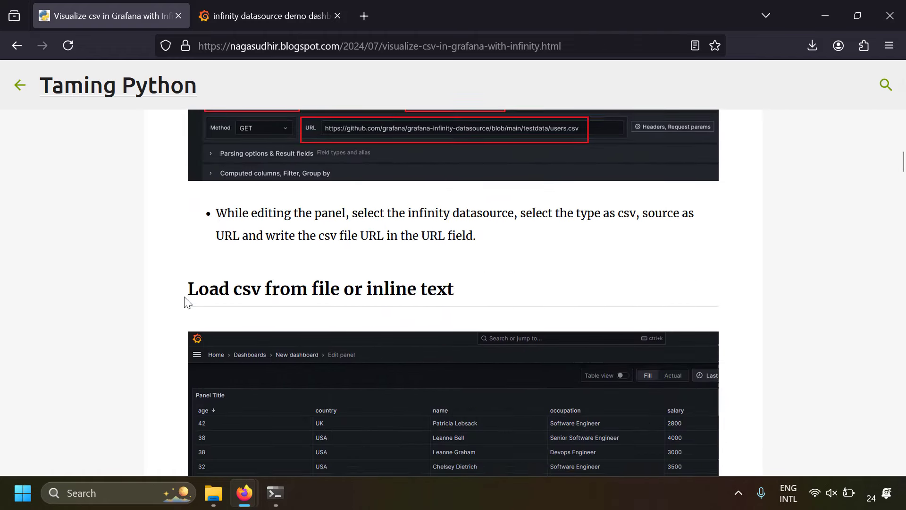
scroll(187, 303, "down", 12)
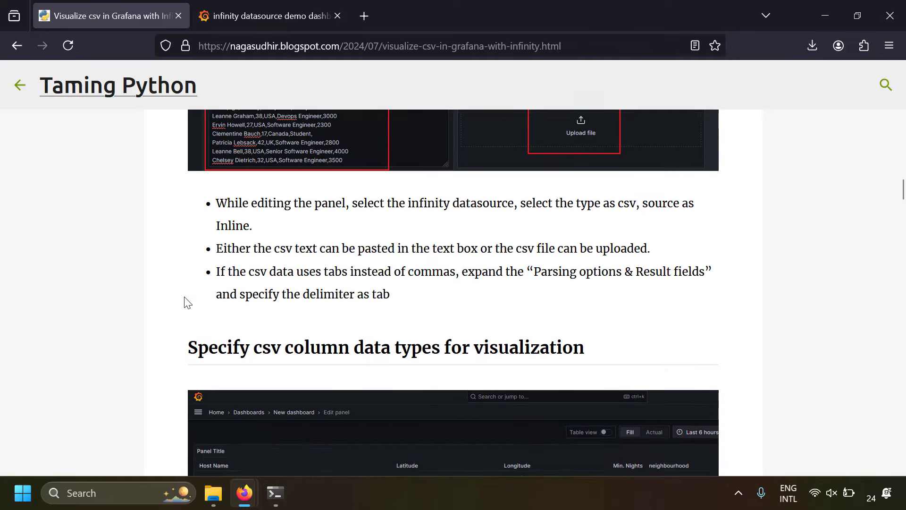
scroll(188, 303, "down", 2)
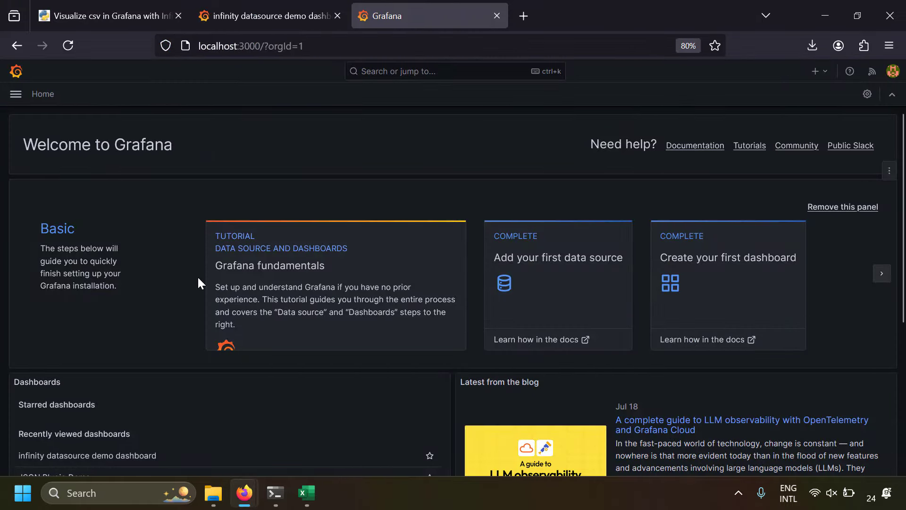
Search Grafana's new connections for "inf" and open the Infinity data source entry
left_click(15, 94)
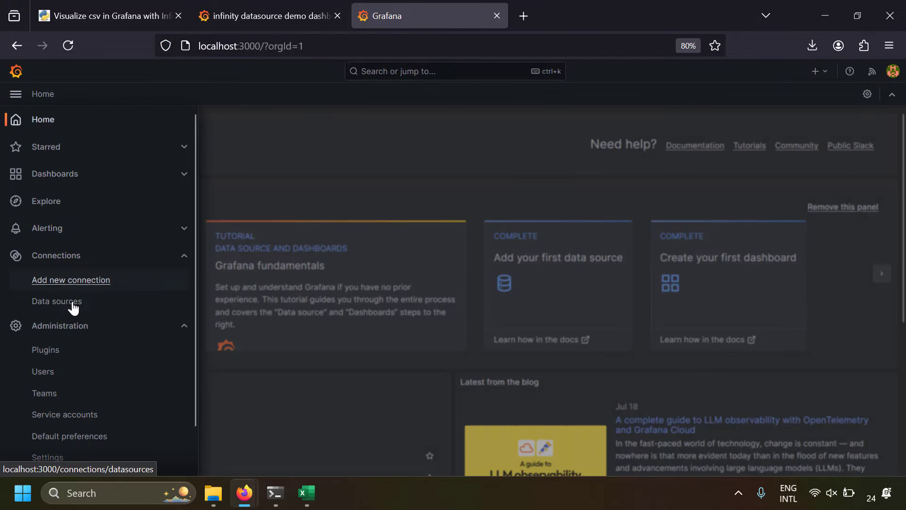
left_click(88, 281)
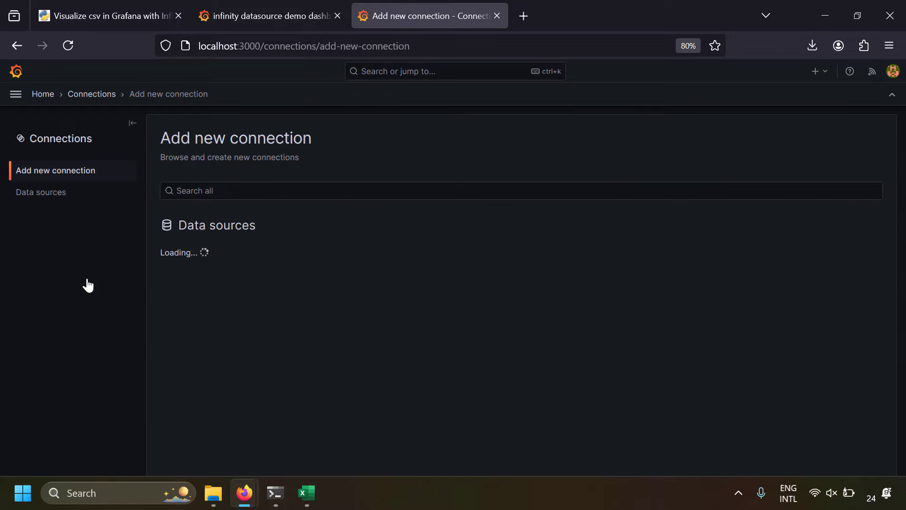
left_click(209, 197)
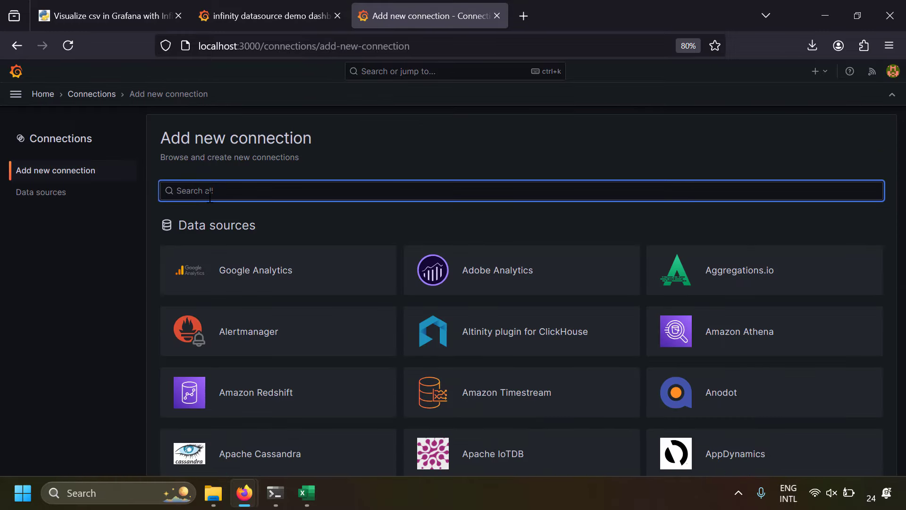
type("inf")
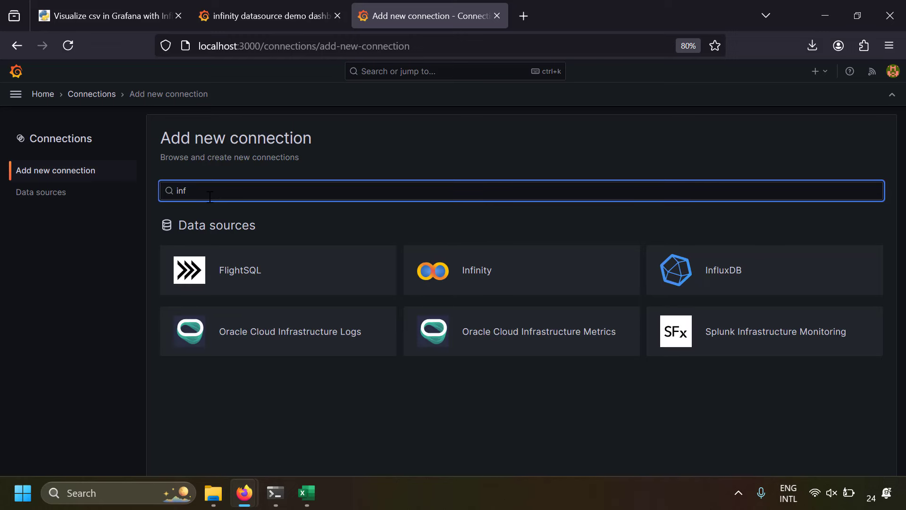
left_click(475, 289)
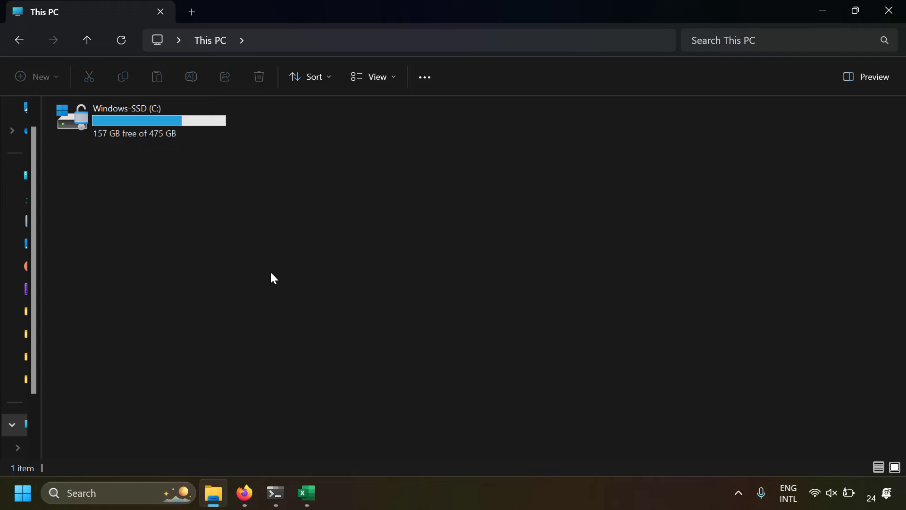
In File Explorer, open the folder C:\Program Files\GrafanaLabs\grafana\bin
double_click(176, 135)
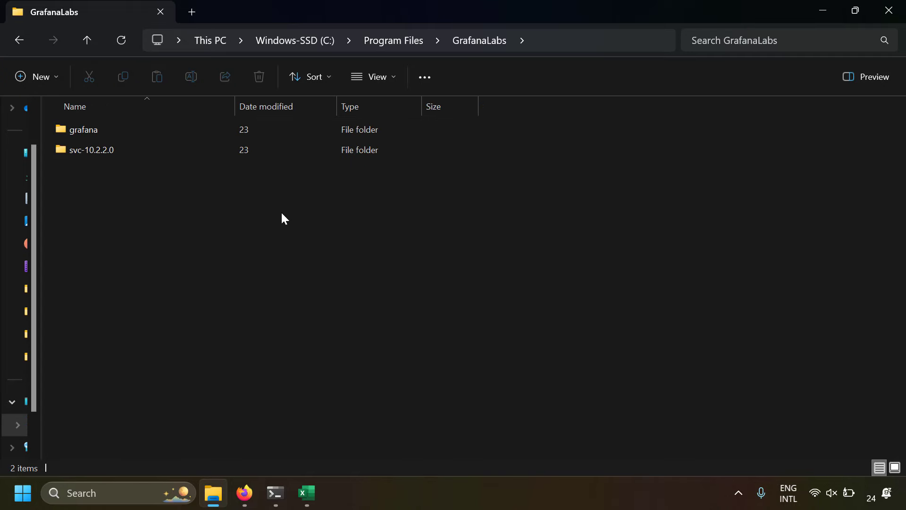
double_click(94, 132)
double_click(94, 132)
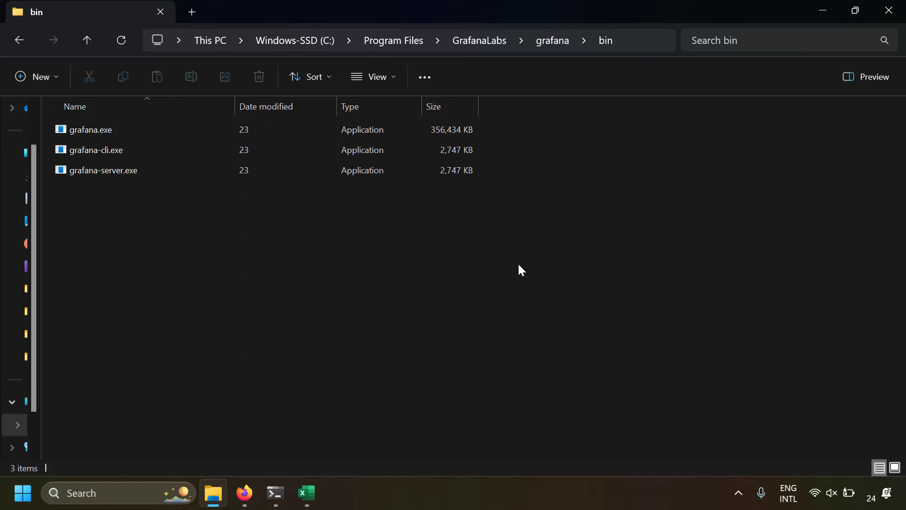
Find Command Prompt with "cmd" and start it as administrator
left_click(8, 494)
type("cmd")
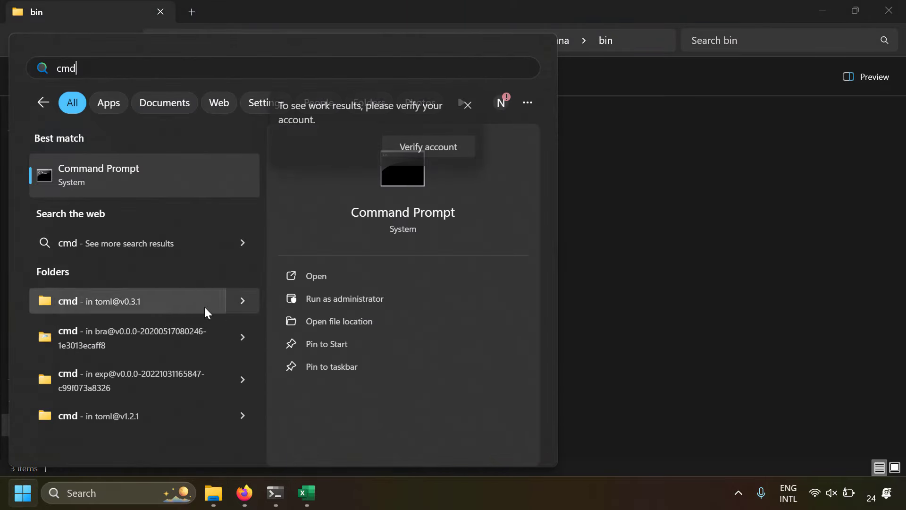
left_click(325, 299)
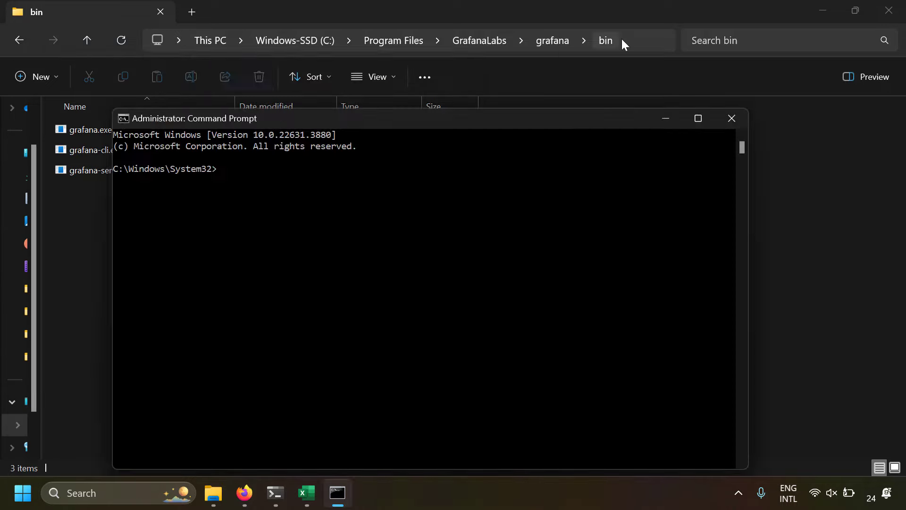
Change the Command Prompt's working directory to C:\Program Files\GrafanaLabs\grafana\bin, using the path from File Explorer
left_click(621, 40)
left_click(338, 493)
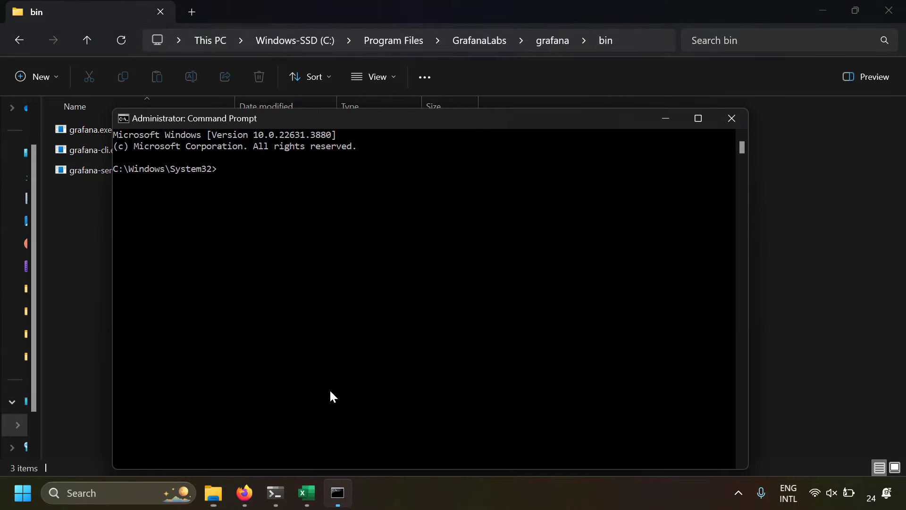
type("cd")
type("C:\\Program Files\\GrafanaLabs\\grafana\\bin")
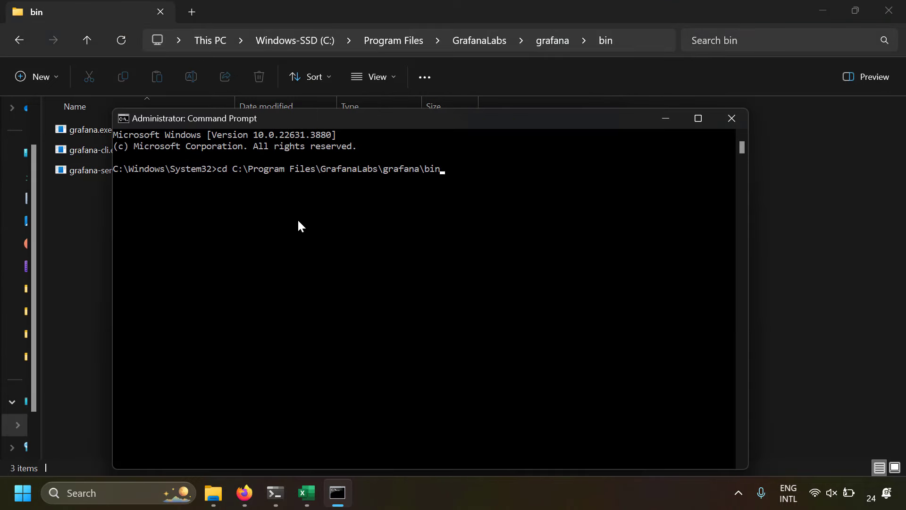
key("Return")
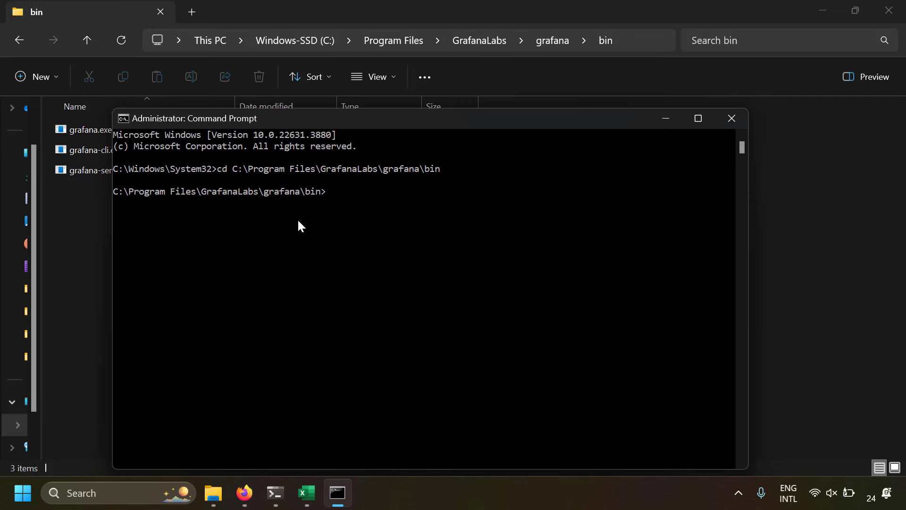
Write the command "grafana-cli.exe plugins install yesoreyeram-infinity-datasource" in the maximized Command Prompt, and close the window without running it
key("super+Up")
left_click(510, 171)
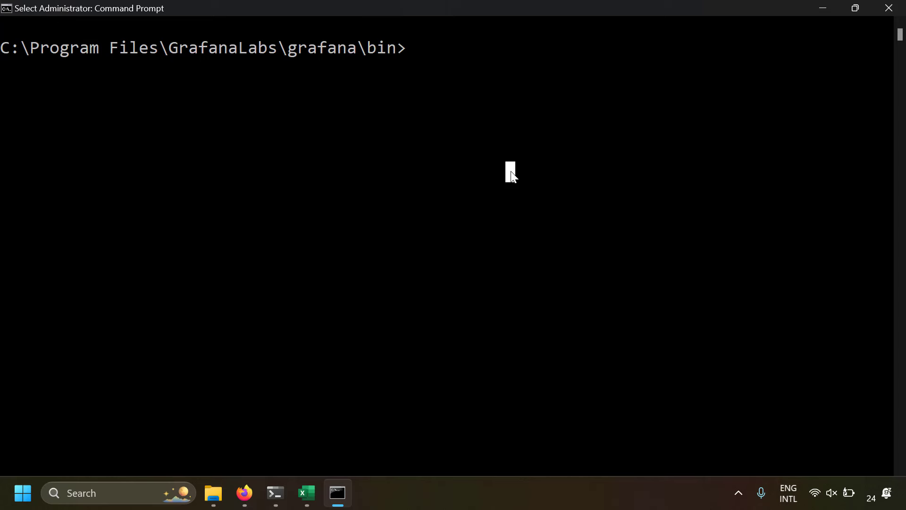
type("gr")
key("Tab")
key("Tab")
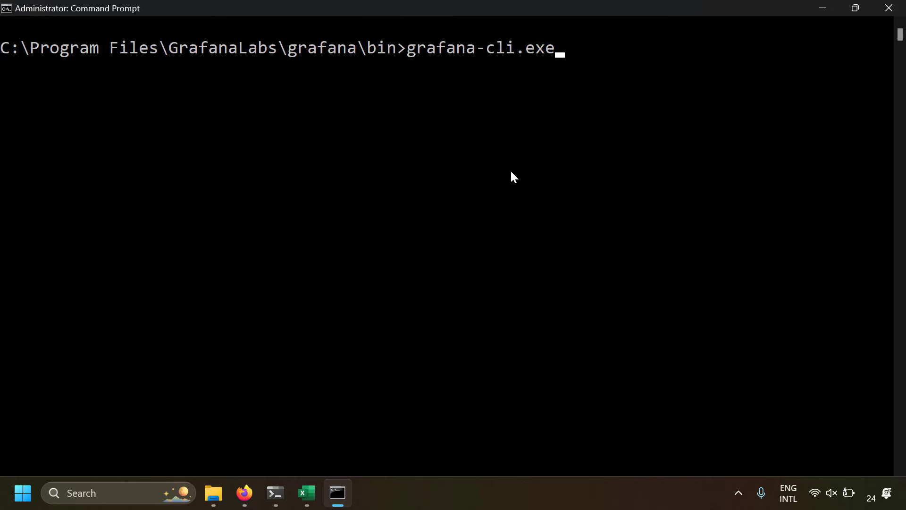
type("plugins install")
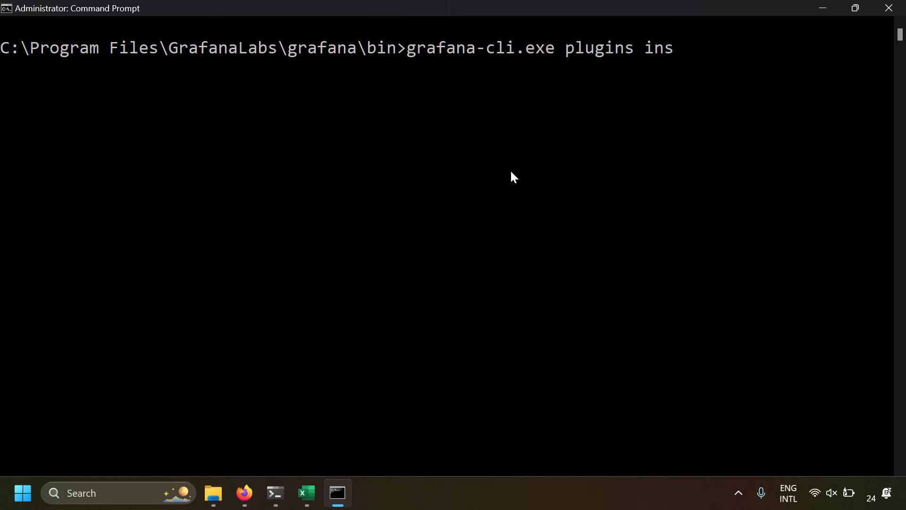
type("yesoreyeram-infinity-datasource")
scroll(514, 178, "down", 1)
left_click_drag(622, 48, 877, 47)
left_click(803, 47)
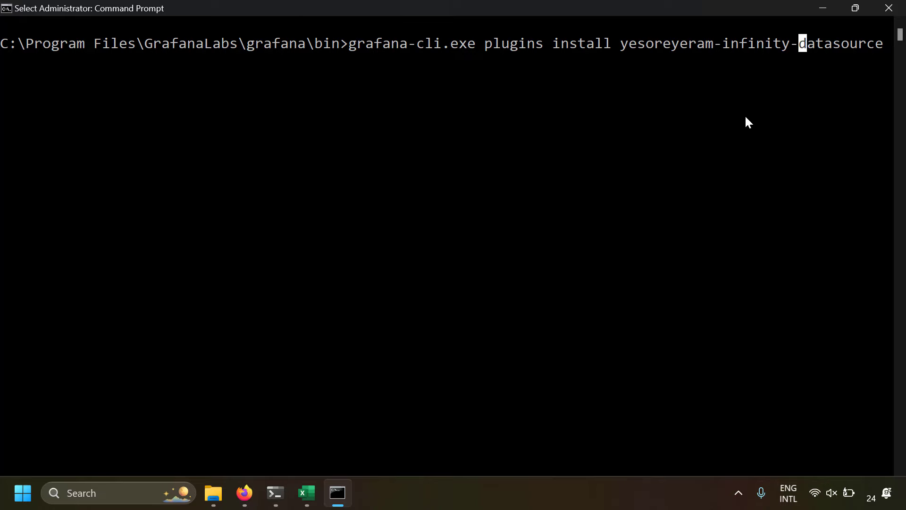
key("alt+F4")
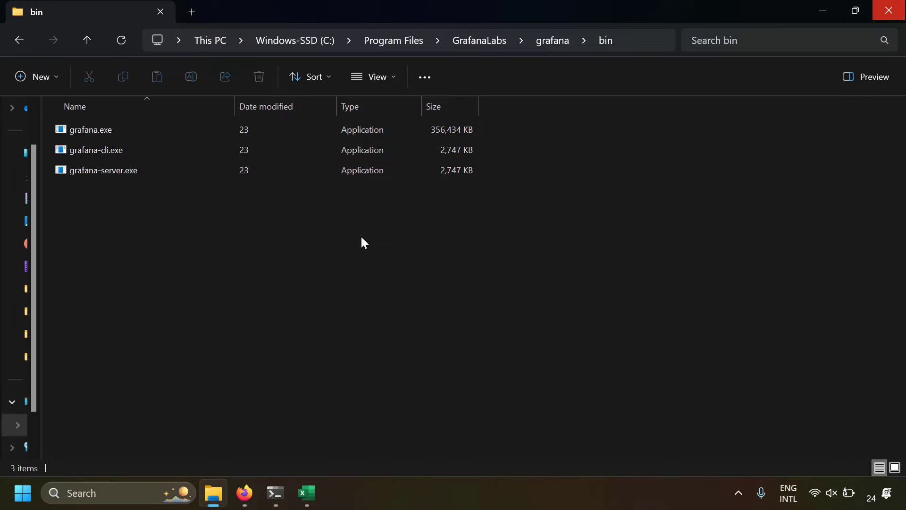
Switch to Firefox and open the releases list of the grafana-infinity-datasource GitHub repository
key("alt+Tab")
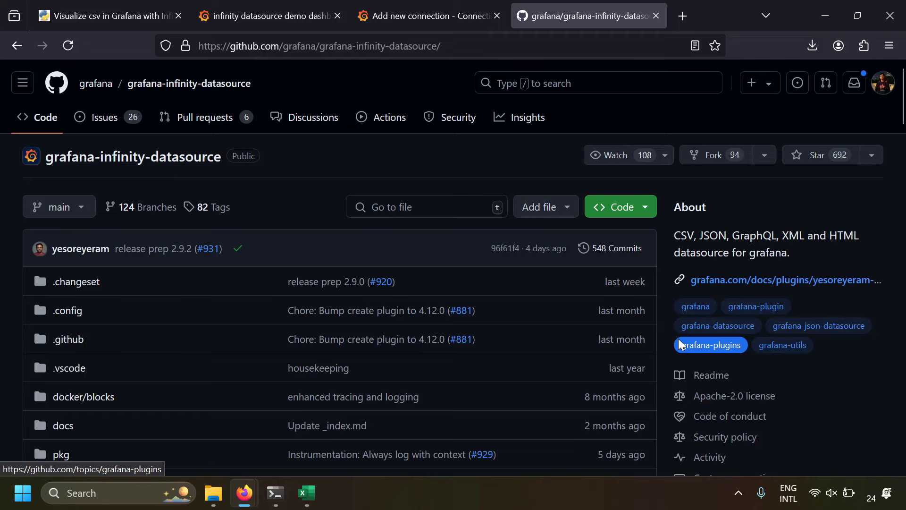
scroll(679, 339, "down", 4)
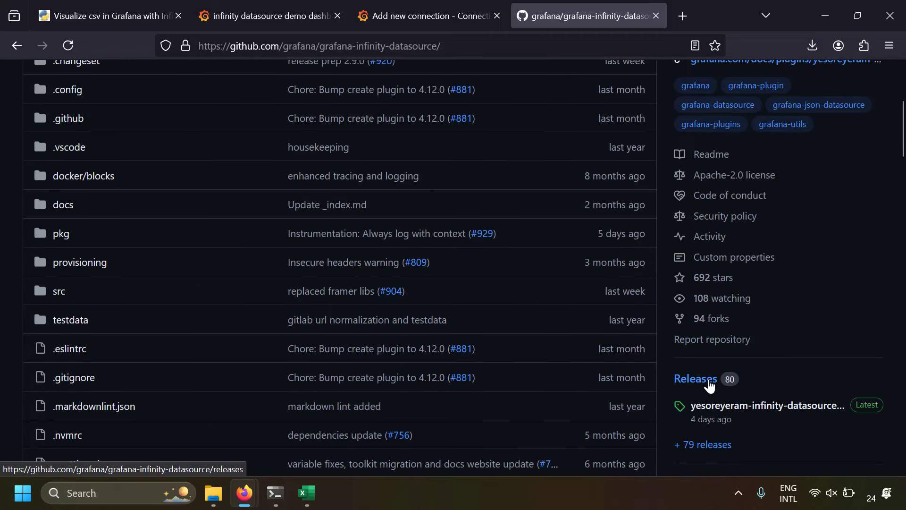
left_click(706, 385)
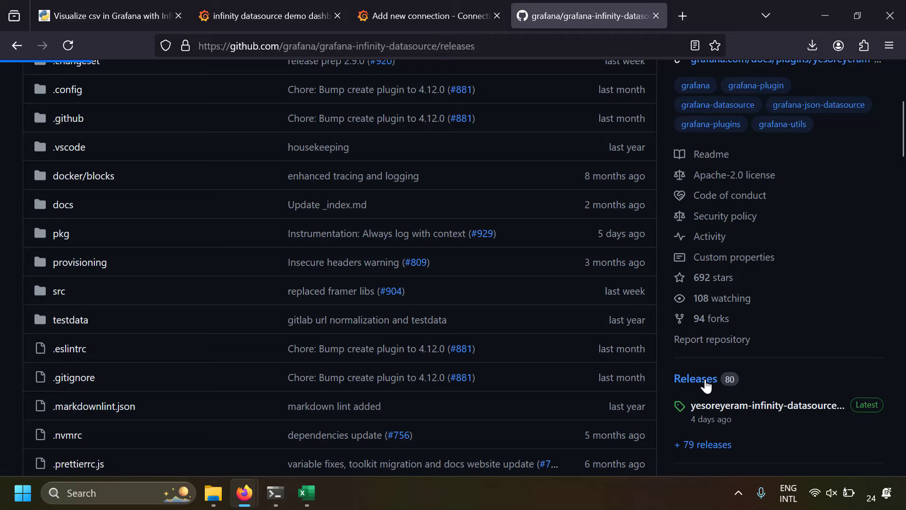
Show all assets of release v2.9.2 and download yesoreyeram-infinity-datasource-2.9.2.windows_amd64.zip
scroll(285, 307, "down", 3)
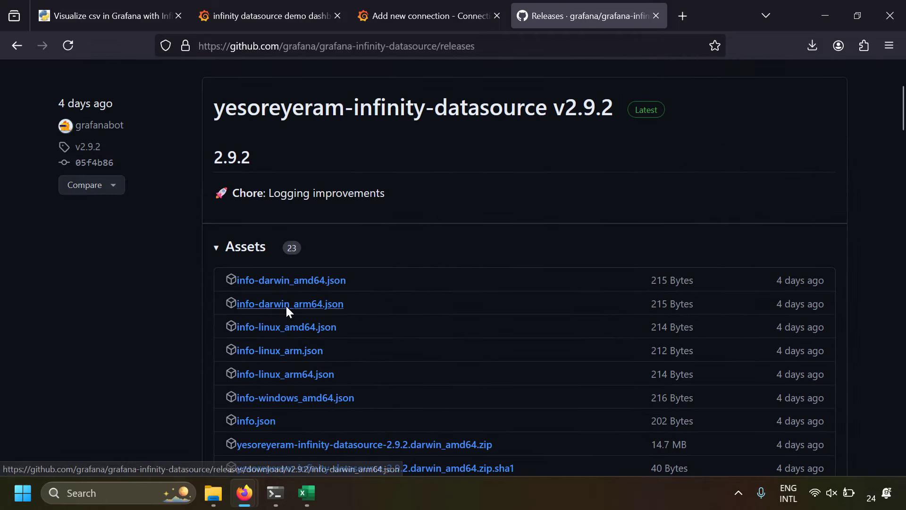
scroll(286, 311, "down", 1)
scroll(287, 312, "down", 3)
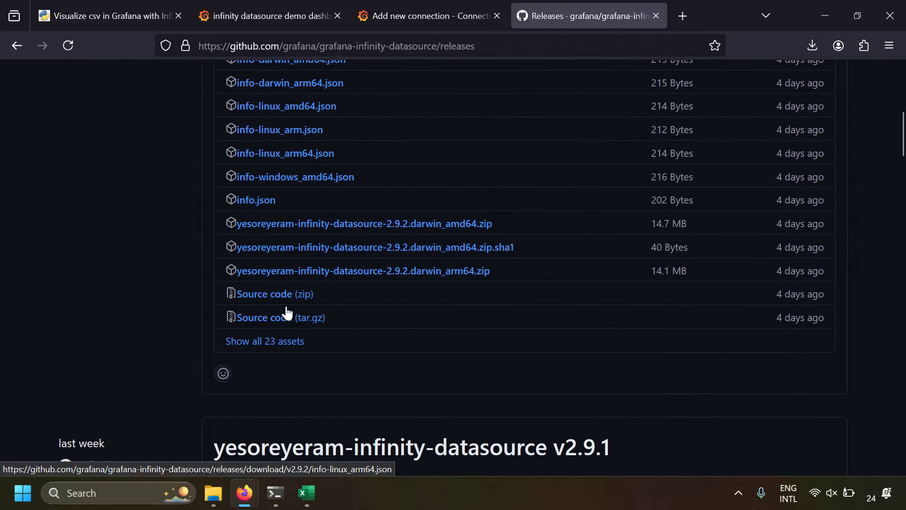
left_click(267, 341)
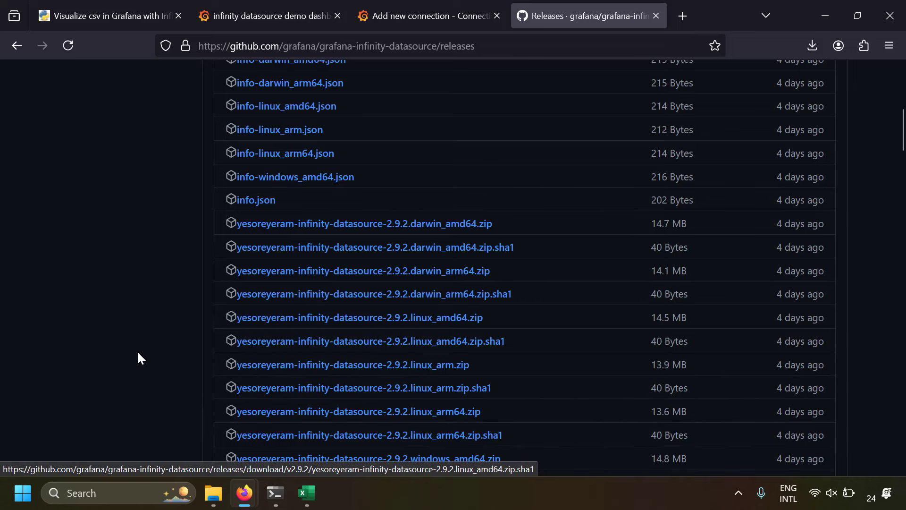
scroll(140, 358, "down", 3)
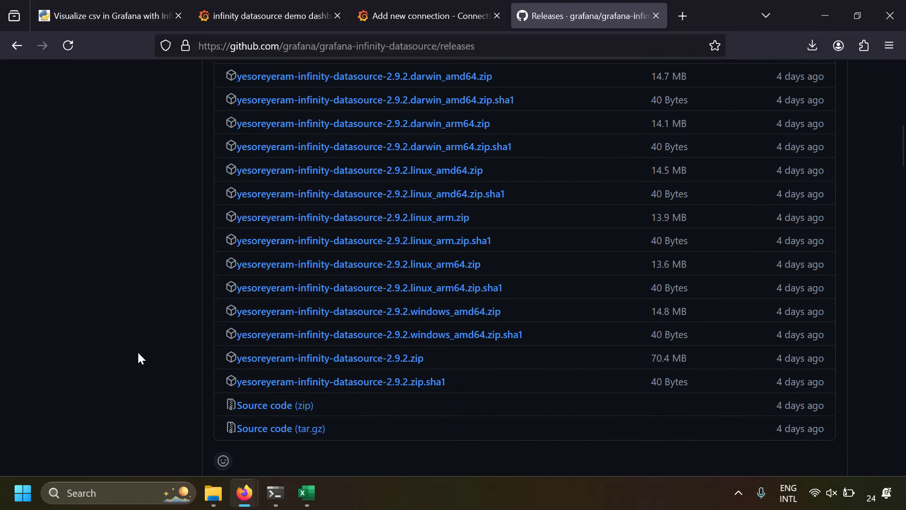
left_click(464, 318)
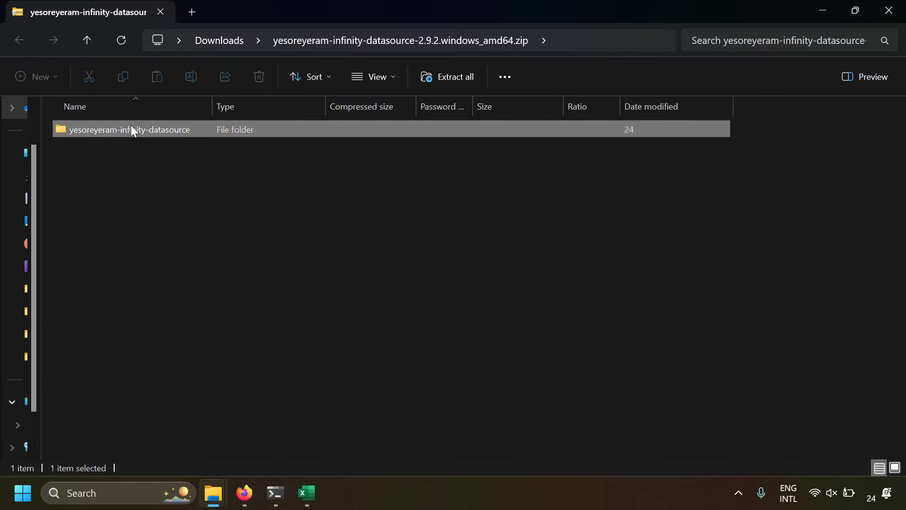
Look inside the yesoreyeram-infinity-datasource folder in the downloaded zip, and copy that folder
double_click(132, 128)
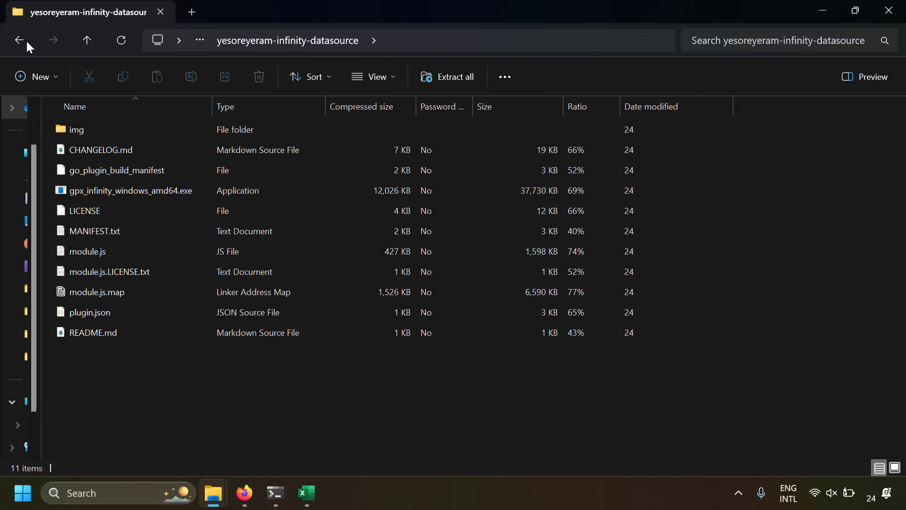
left_click(27, 41)
right_click(117, 127)
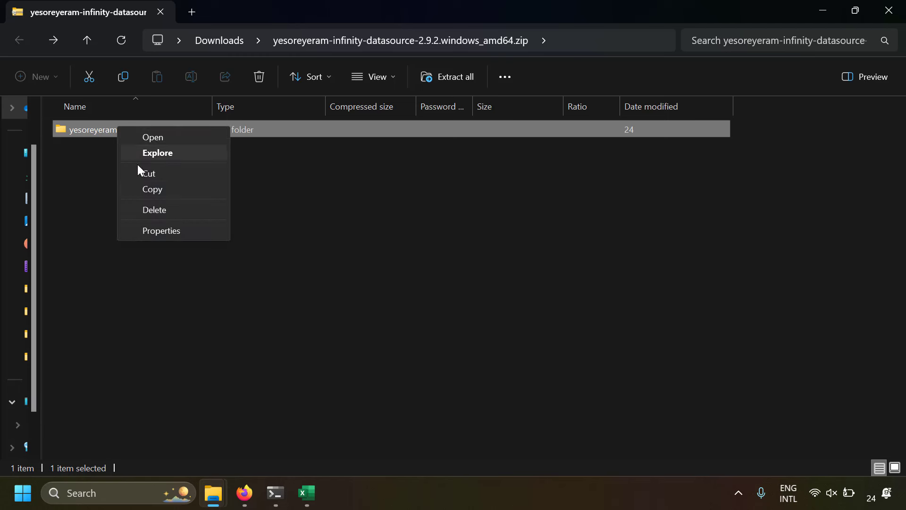
left_click(146, 184)
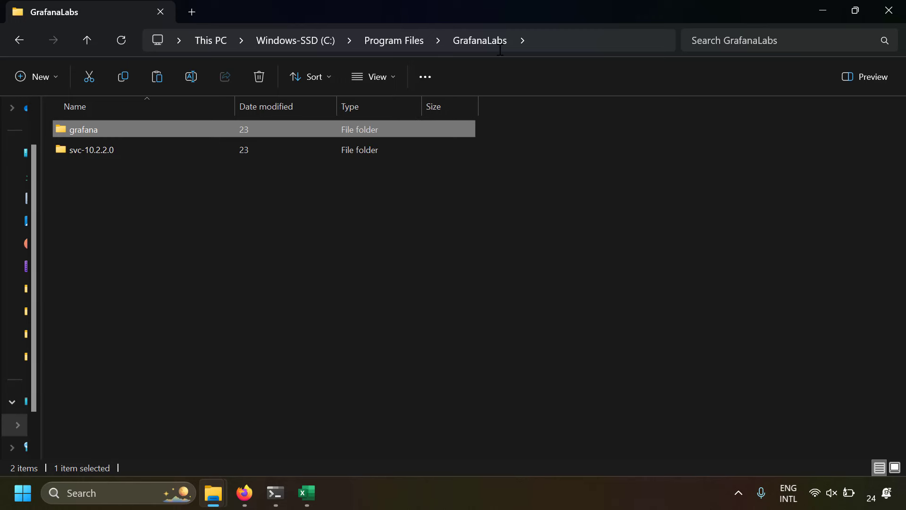
Go from GrafanaLabs to the grafana\data\plugins folder and open its yesoreyeram-infinity-datasource folder
double_click(132, 124)
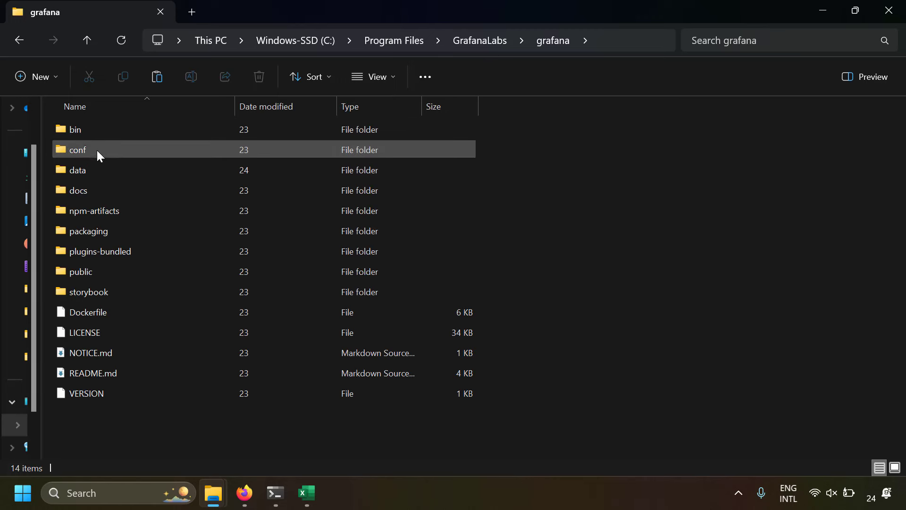
double_click(81, 169)
double_click(106, 189)
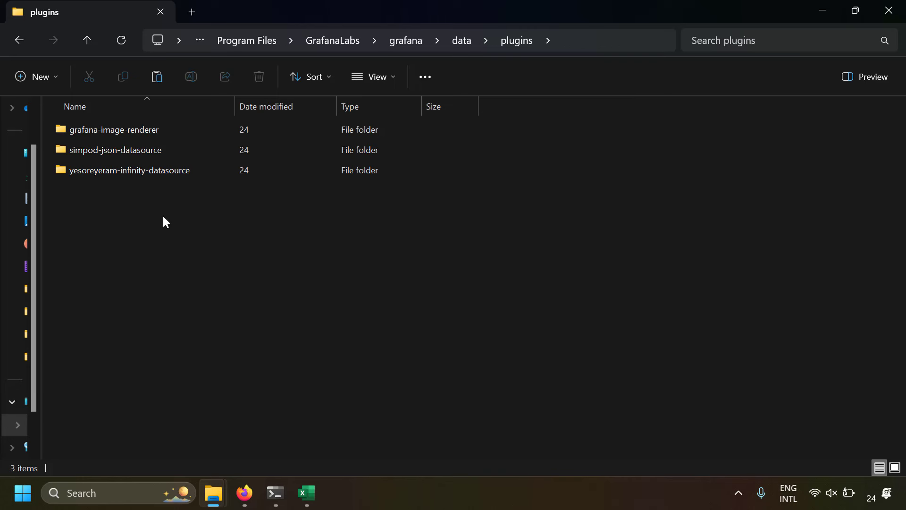
double_click(170, 174)
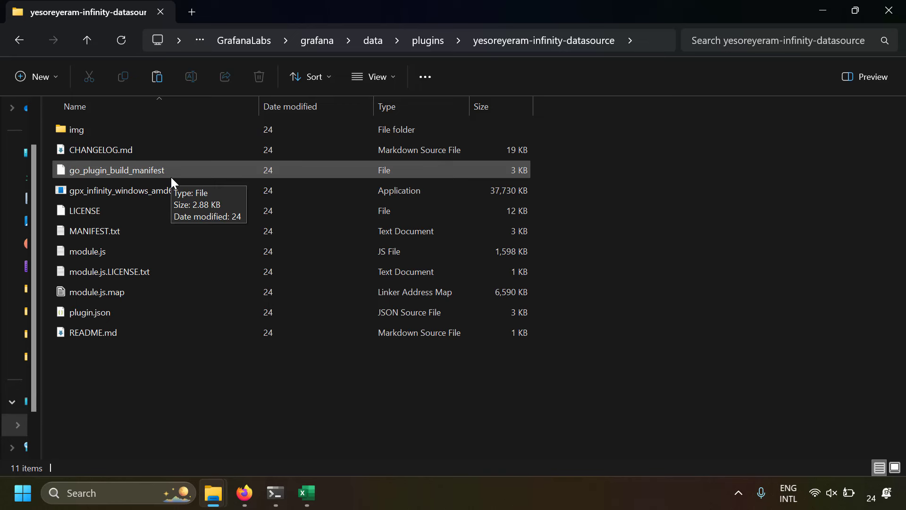
Open plugin.json in Notepad, check the Grafana version dependency of the plugin, and close the file
right_click(125, 313)
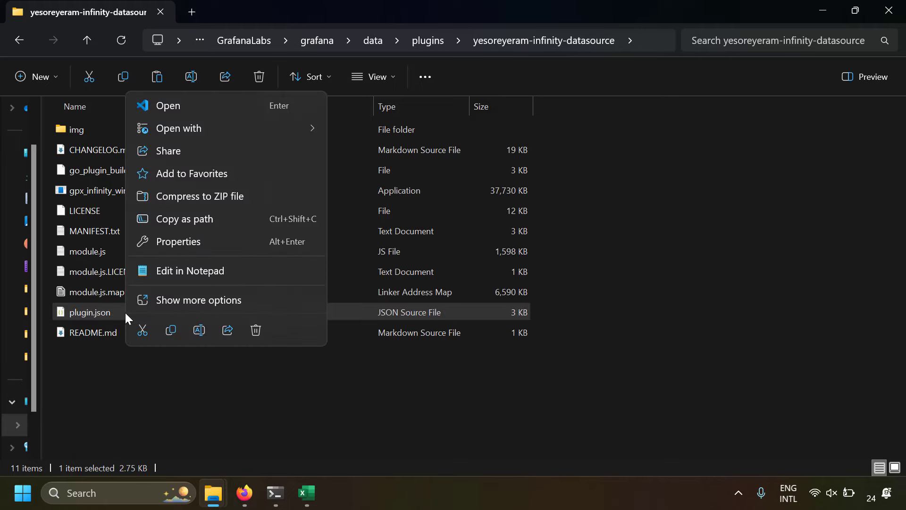
left_click(187, 270)
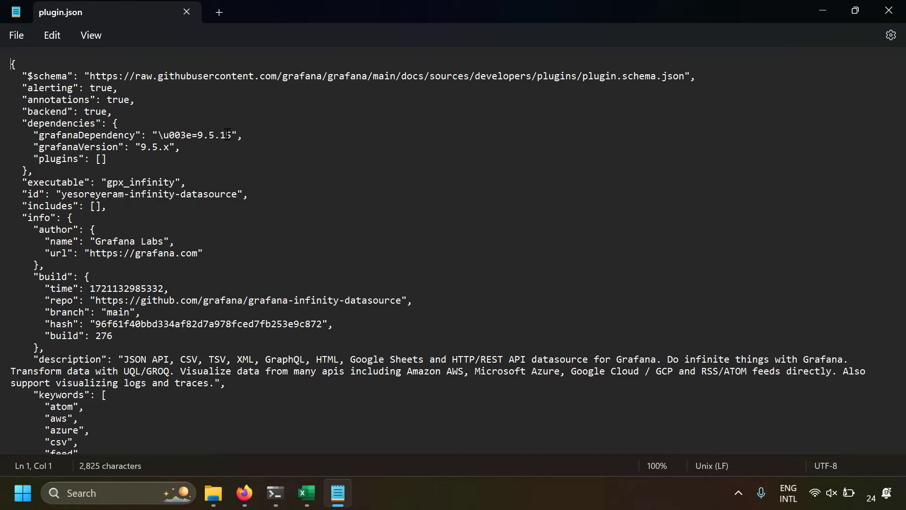
left_click(187, 12)
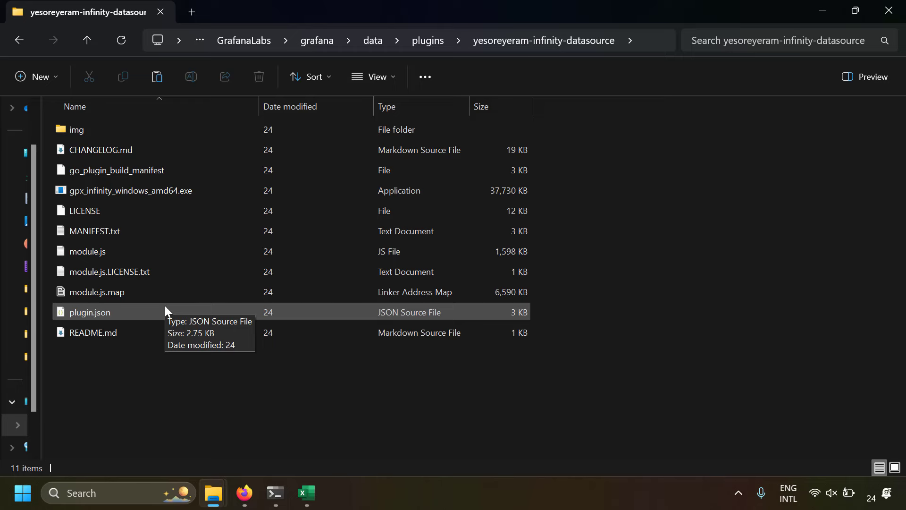
Switch to Firefox and start adding a new data source from Grafana's Data sources page
key("alt+Tab")
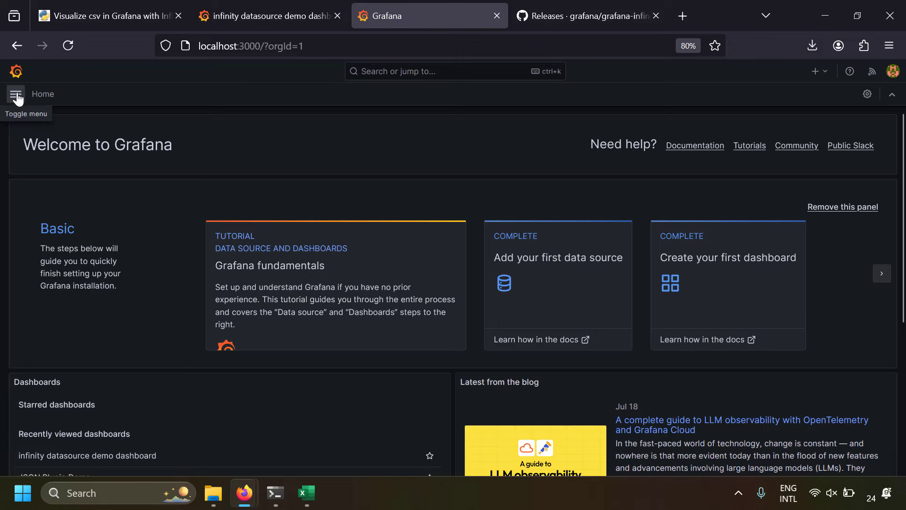
left_click(16, 96)
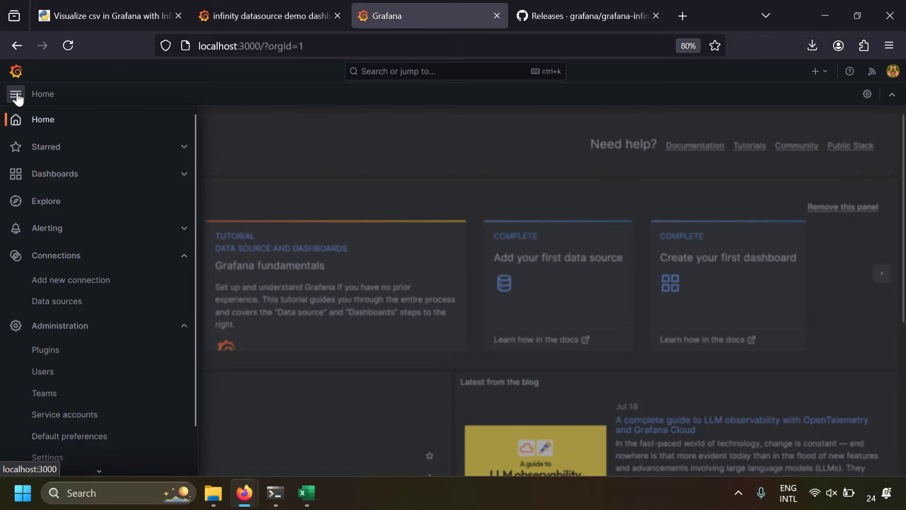
left_click(61, 300)
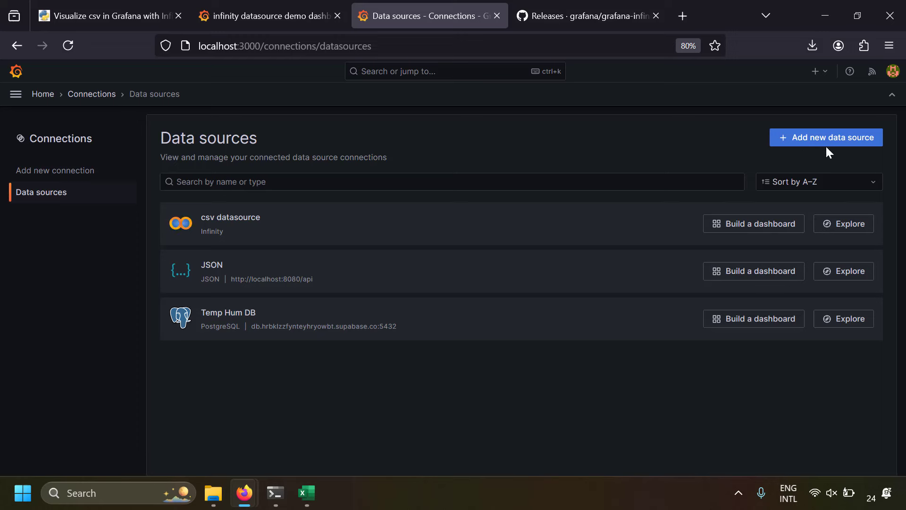
left_click(850, 138)
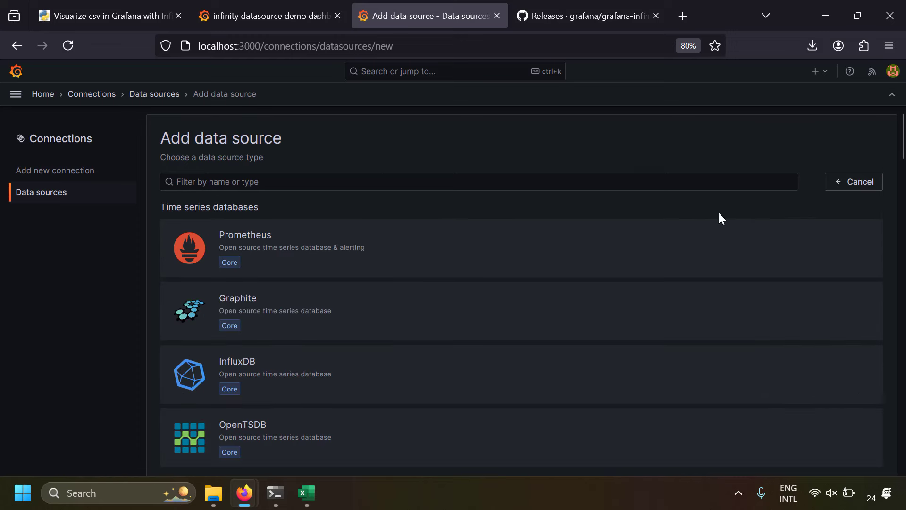
Filter the data source types by "infi", add the Infinity data source and enter "csv datasource" as its name
left_click(277, 186)
type("infi")
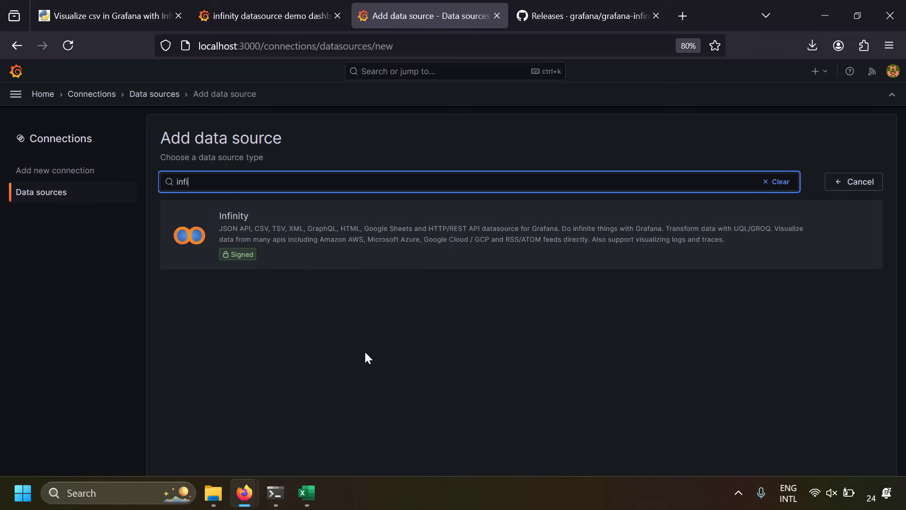
left_click(363, 246)
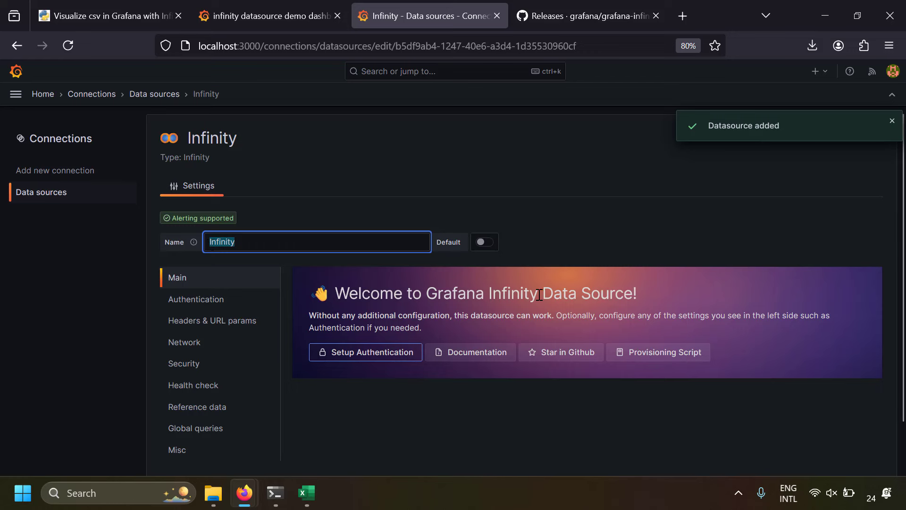
type("csv ataso")
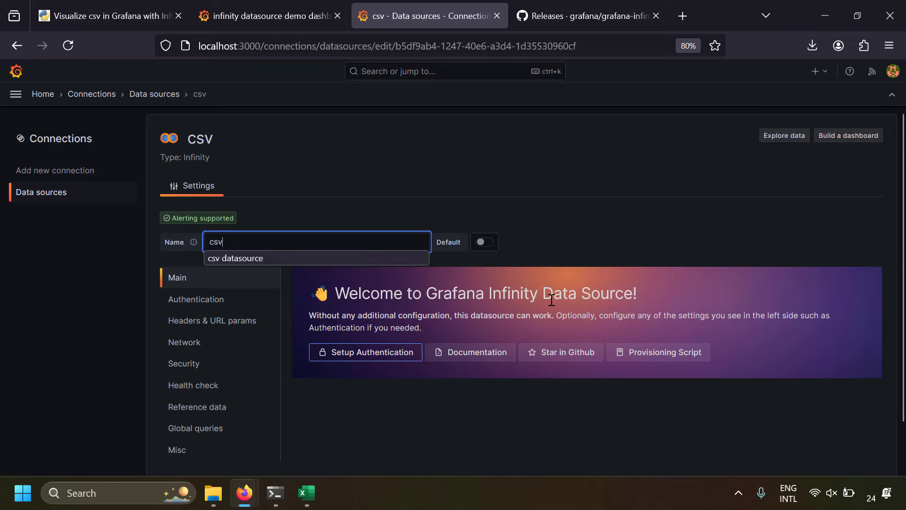
type("ur")
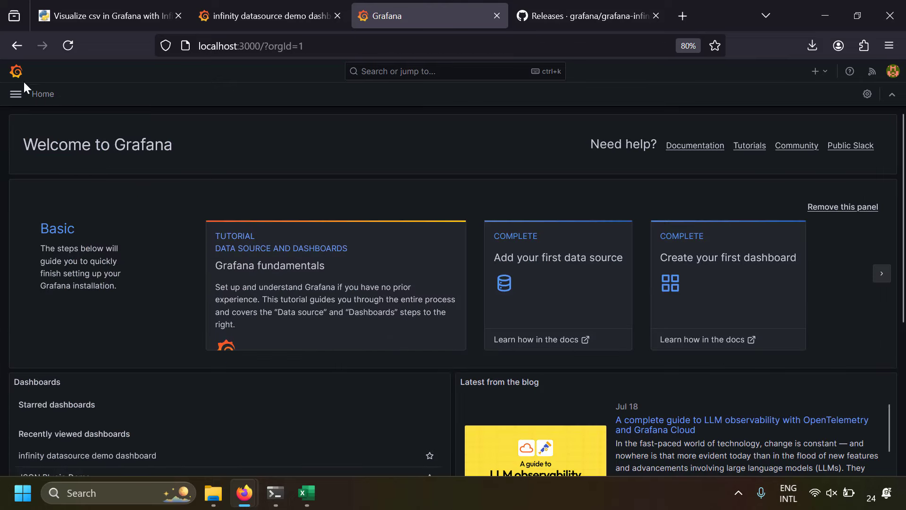
Create a new dashboard and add a visualization that uses the csv datasource
left_click(15, 94)
left_click(64, 177)
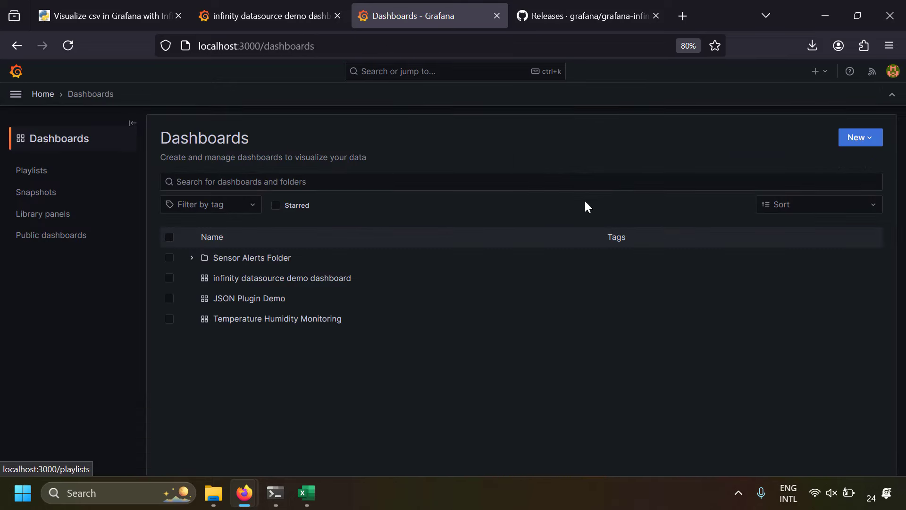
left_click(866, 139)
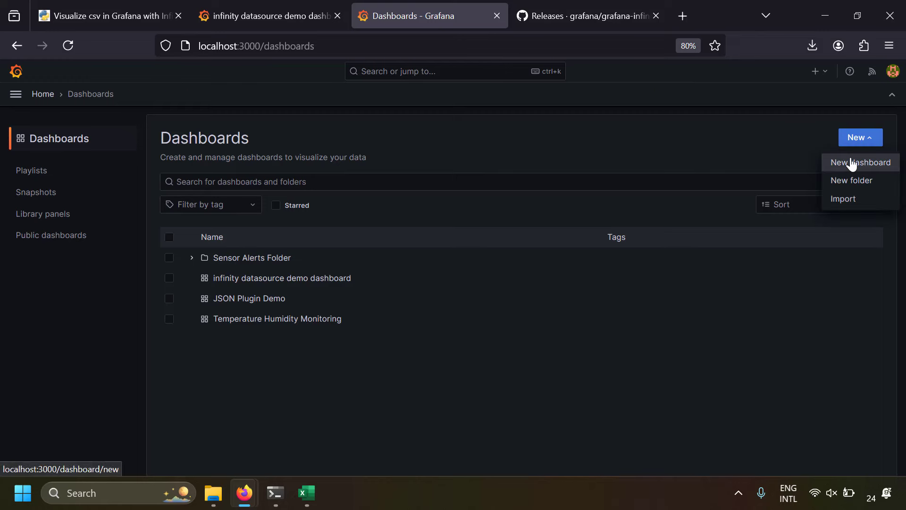
left_click(853, 162)
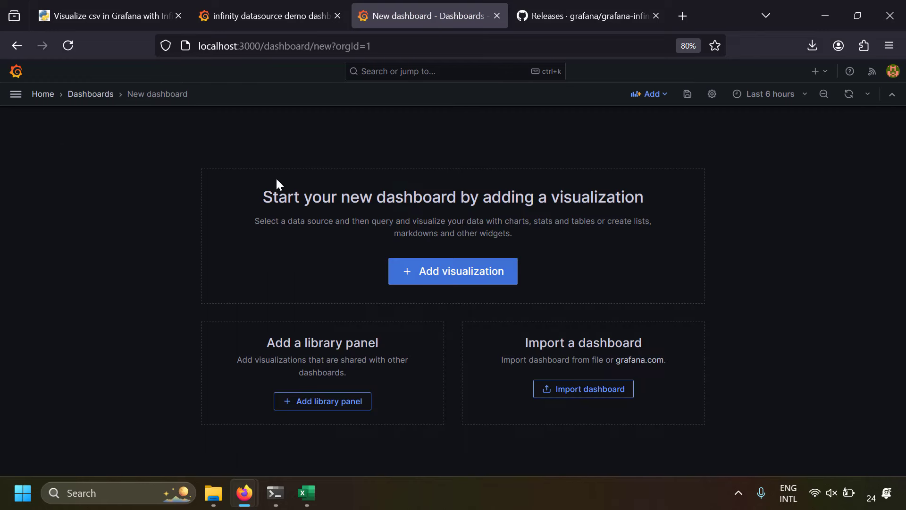
left_click(439, 267)
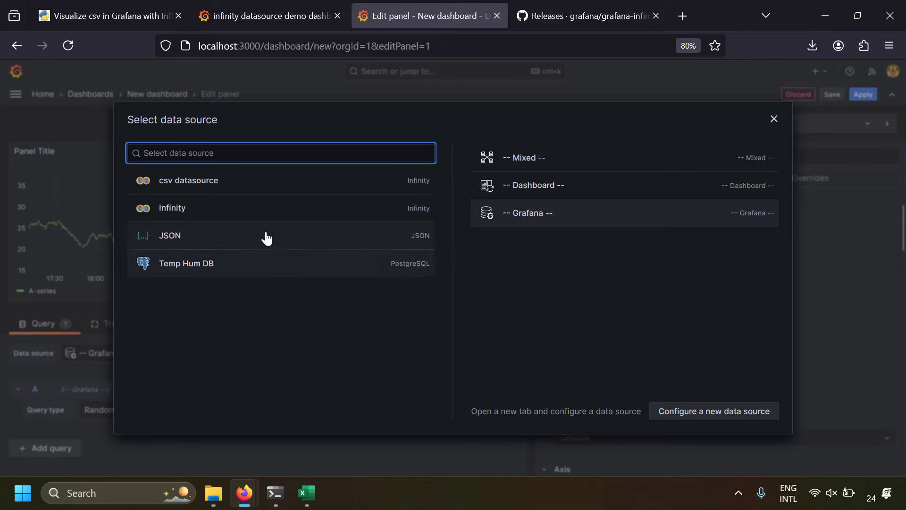
left_click(235, 190)
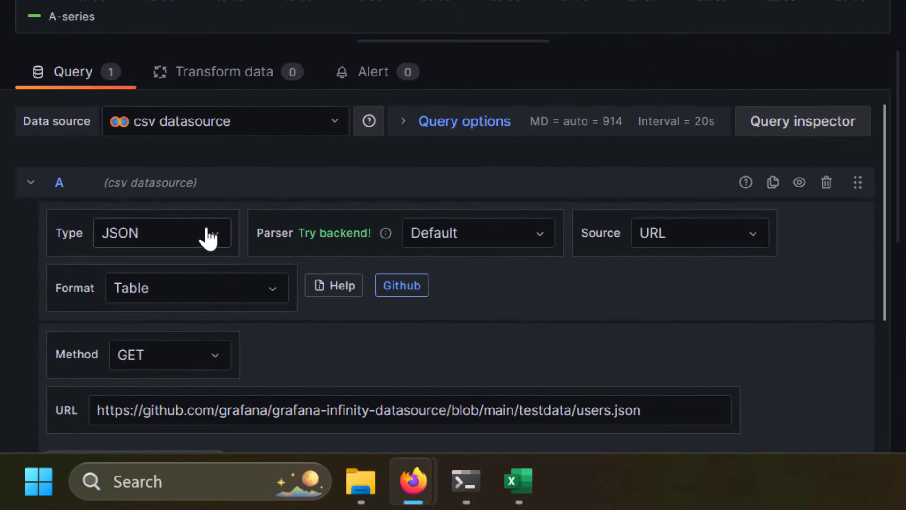
Set query A's type to CSV and its parser to Backend
left_click(120, 346)
left_click(154, 317)
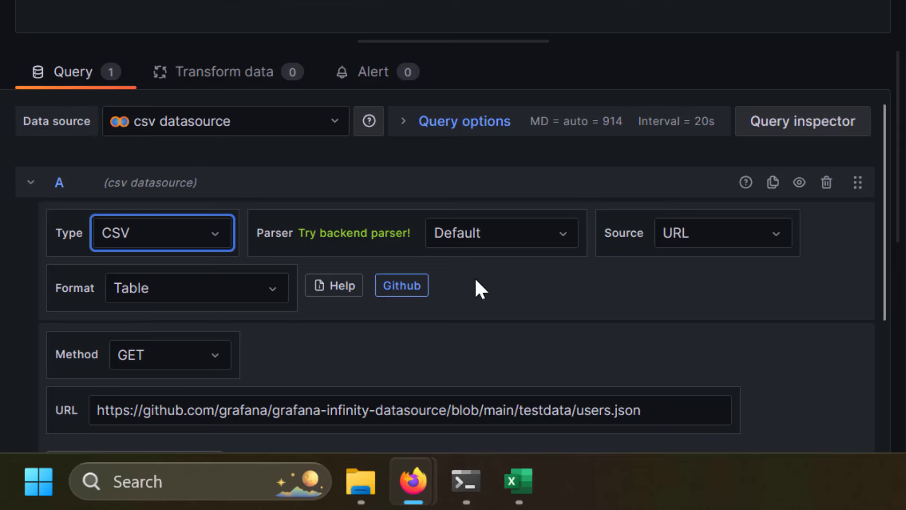
left_click(502, 245)
left_click(495, 301)
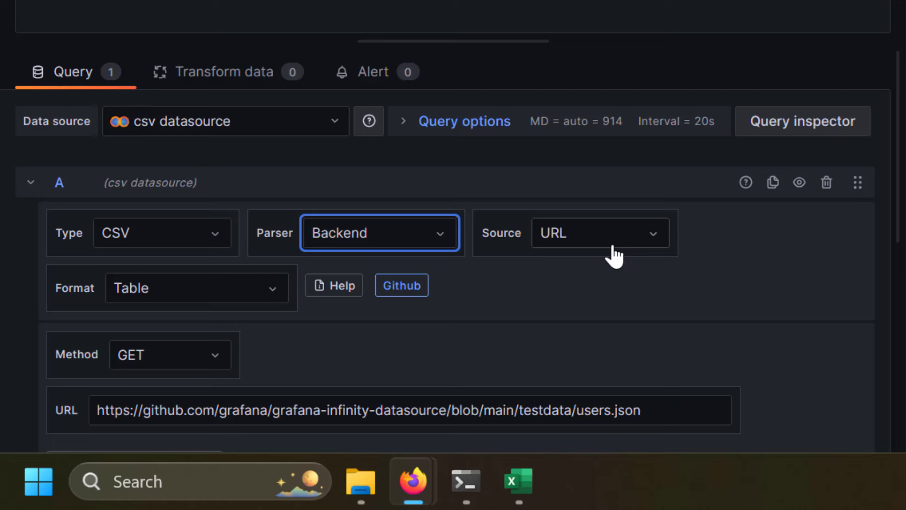
Change the file extension in the query URL to csv and open the resulting users.csv address in a new browser tab
double_click(634, 417)
type("csv")
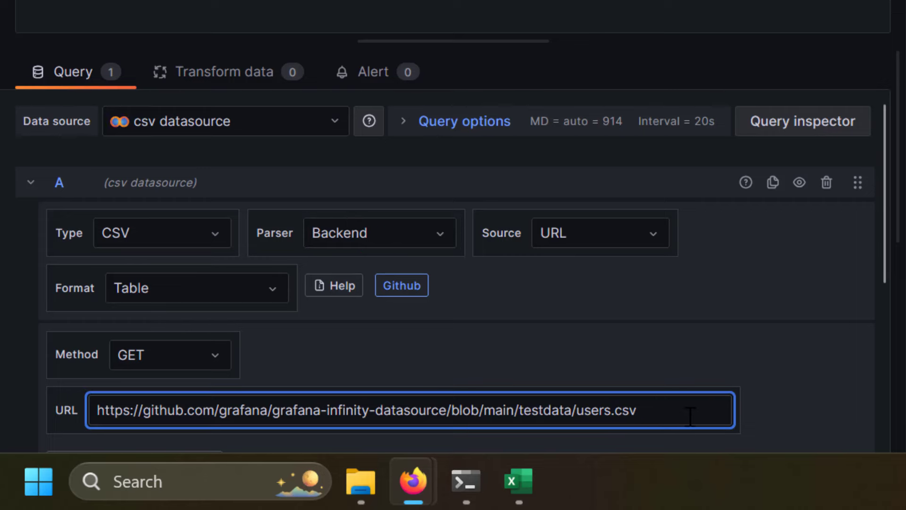
key("ctrl+a")
key("ctrl+c")
key("ctrl+t")
key("ctrl+v")
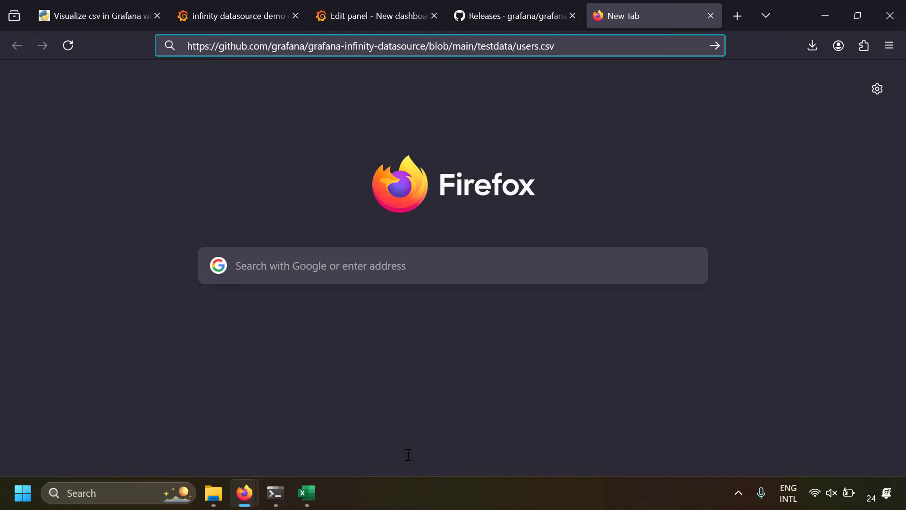
key("Return")
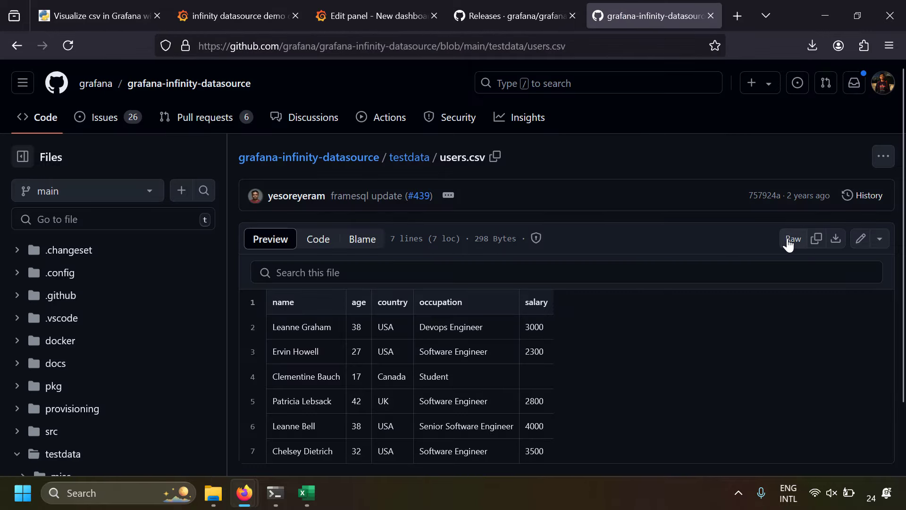
Open the raw version of users.csv on GitHub and replace the query URL with its raw.githubusercontent.com address
left_click(790, 241)
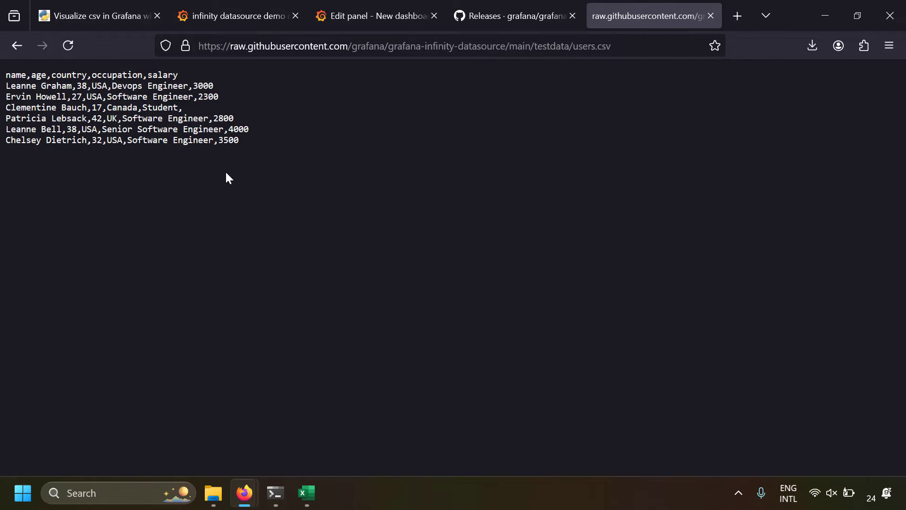
key("ctrl+l")
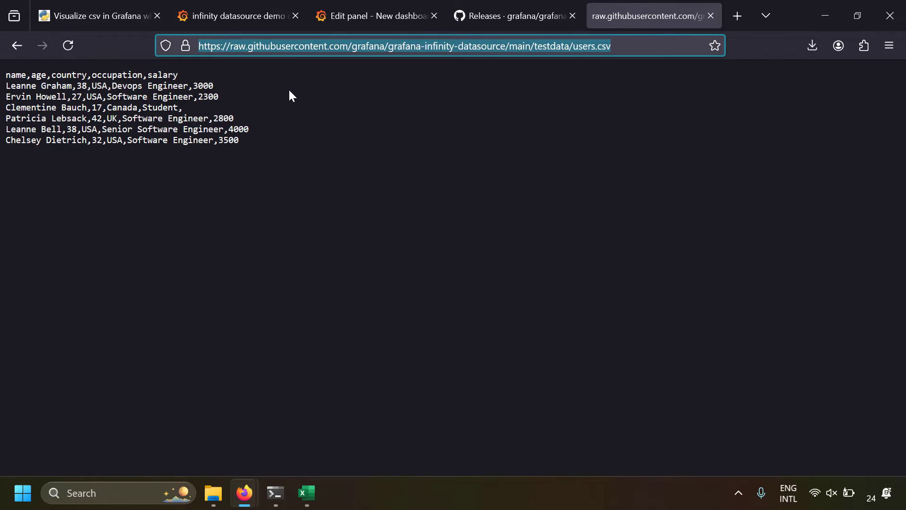
left_click(373, 15)
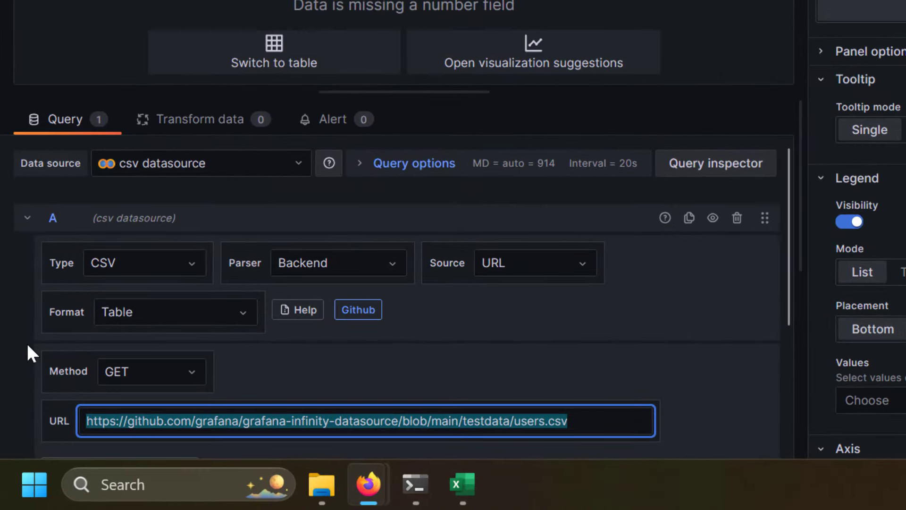
key("ctrl+v")
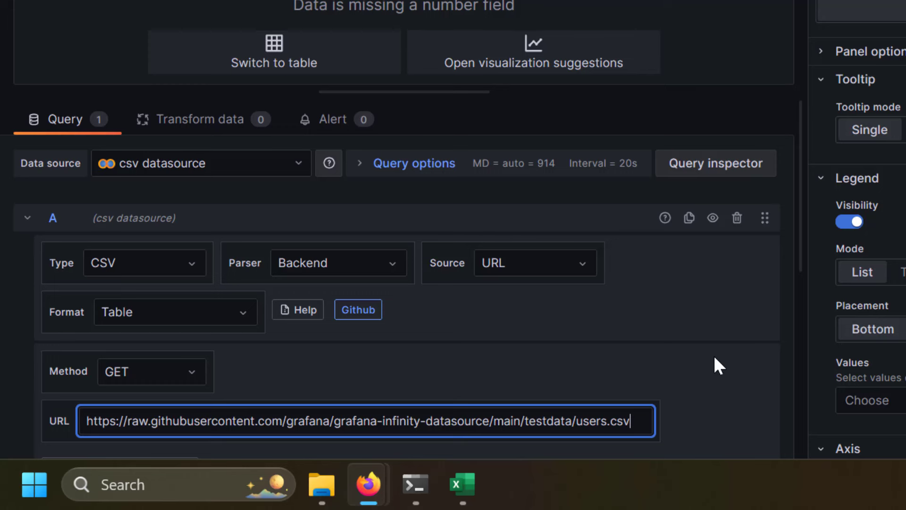
Look at the HTTP header and query parameter options of the query, and collapse them again
scroll(396, 341, "down", 2)
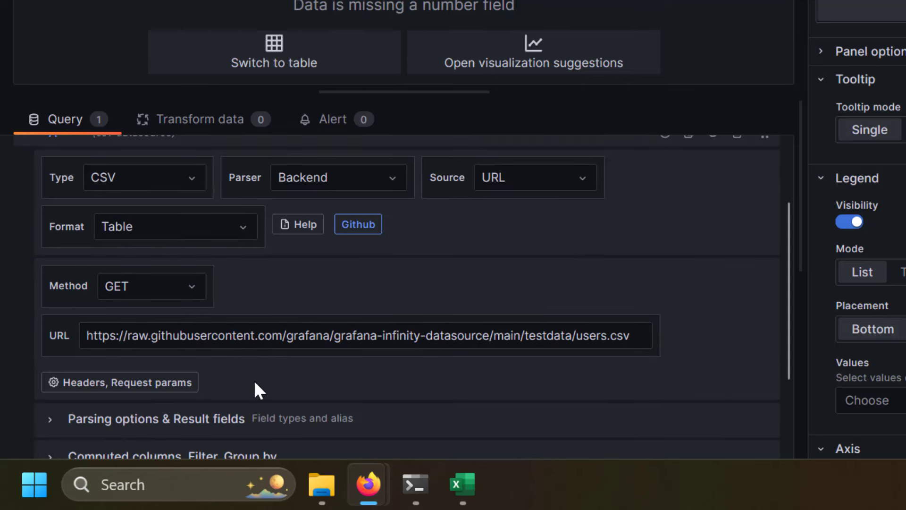
left_click(131, 385)
scroll(331, 366, "down", 2)
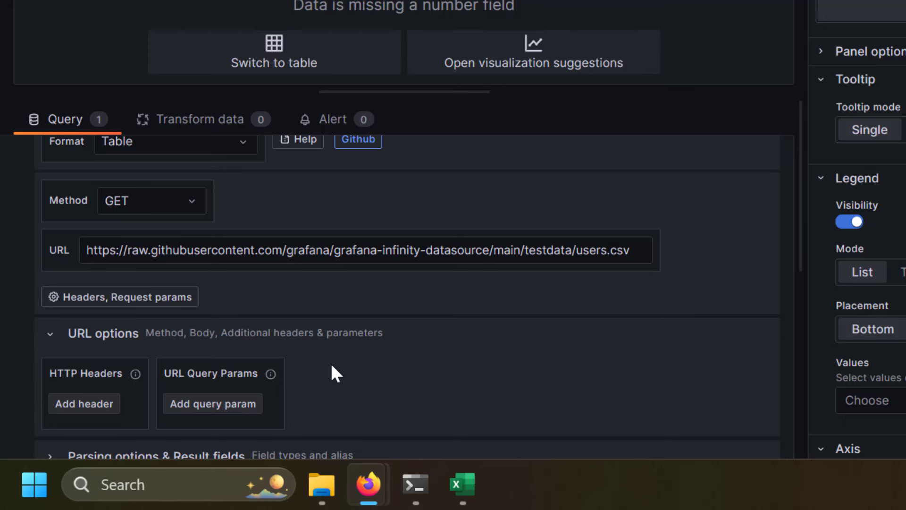
left_click(148, 298)
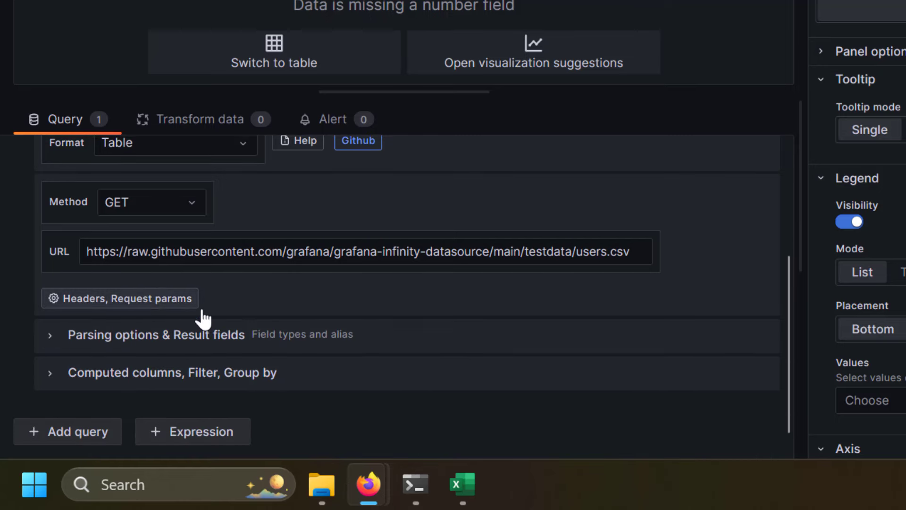
scroll(647, 307, "up", 2)
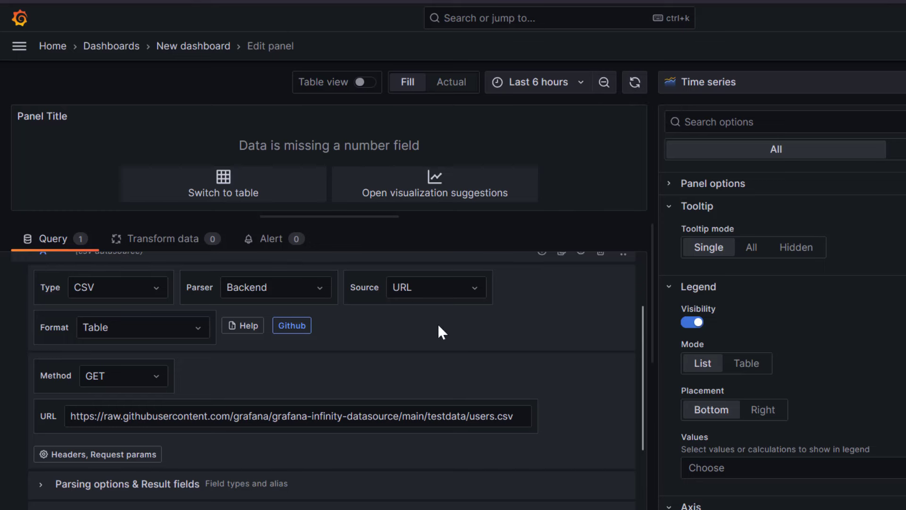
Switch the panel from a time series to a table visualization and look through the CSV rows
left_click(367, 90)
left_click(365, 90)
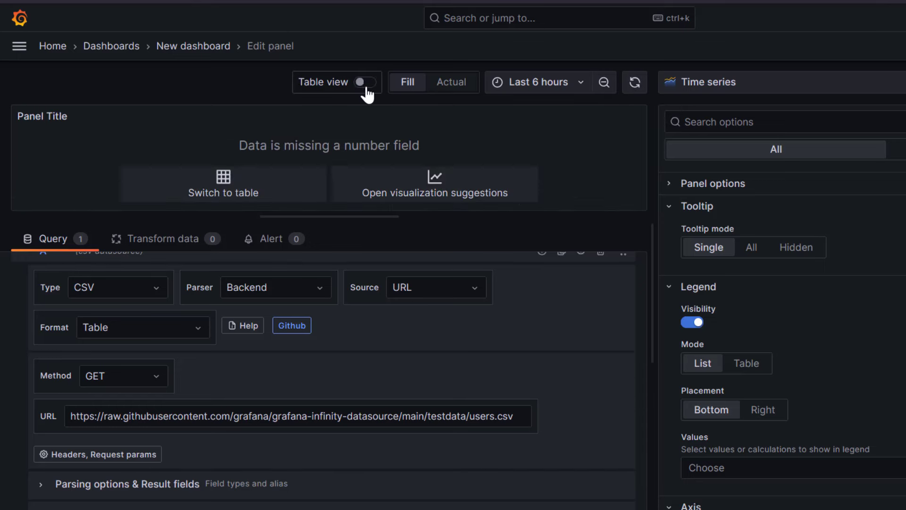
left_click(226, 187)
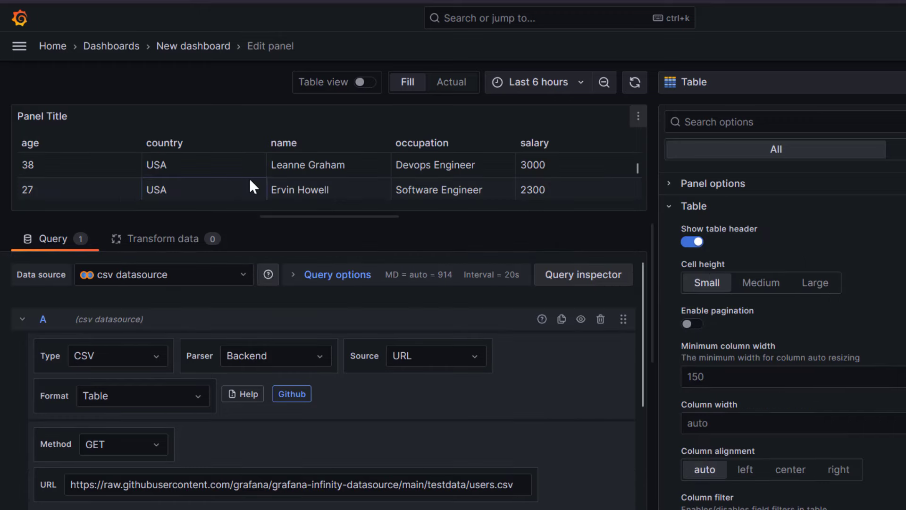
scroll(406, 183, "down", 2)
scroll(406, 183, "up", 2)
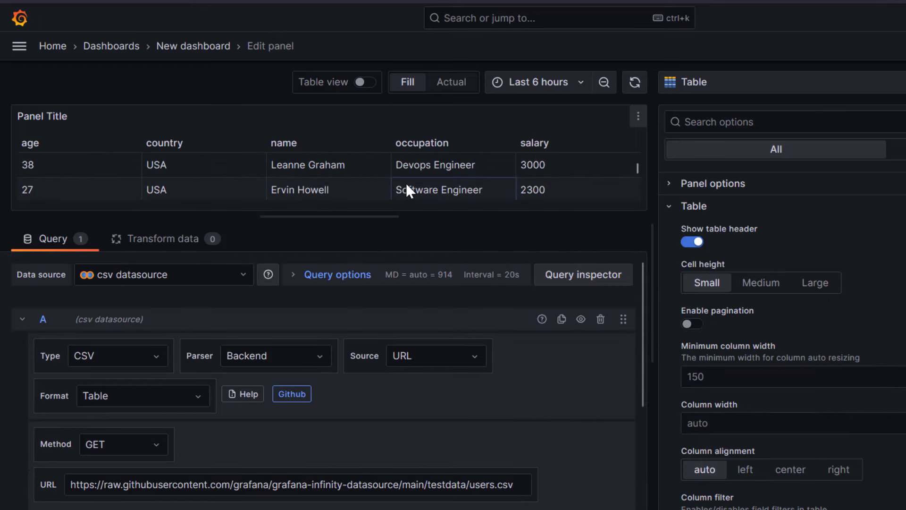
scroll(406, 182, "down", 2)
scroll(406, 182, "up", 2)
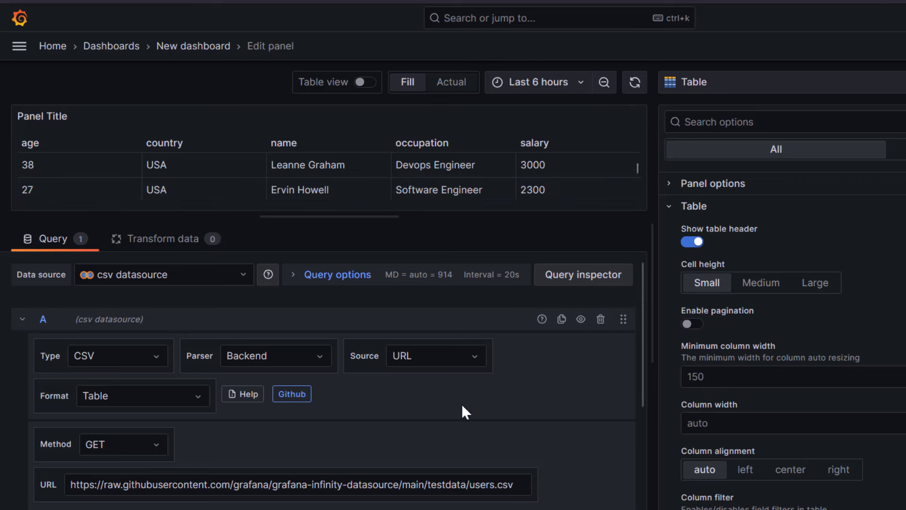
Change the CSV query's source from URL to Inline
scroll(461, 403, "down", 2)
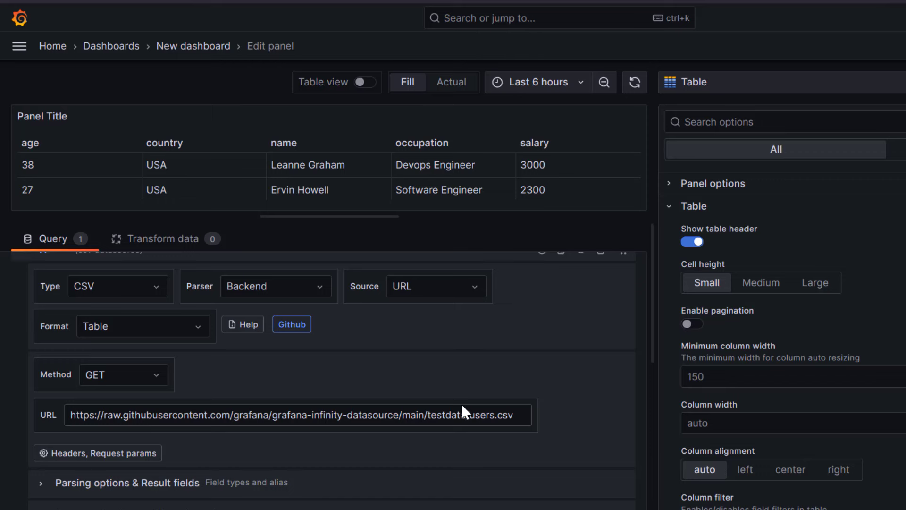
left_click(457, 298)
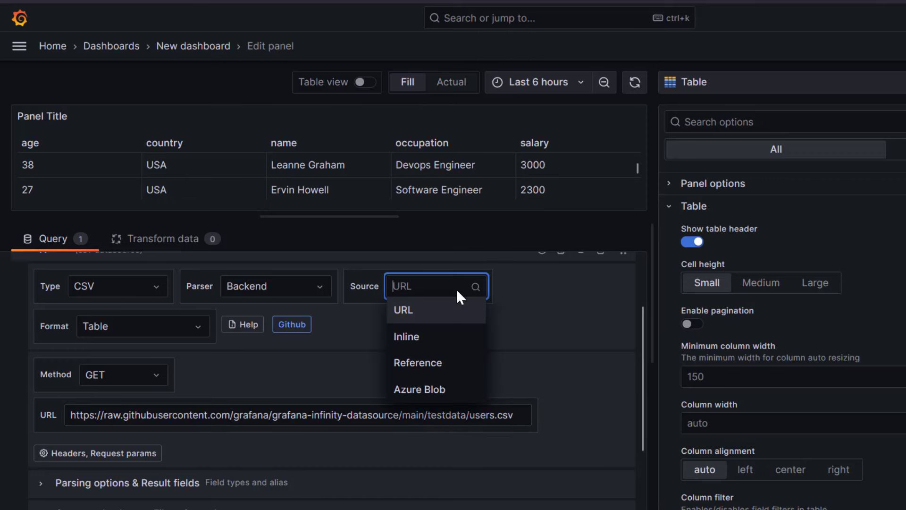
left_click(434, 335)
scroll(558, 341, "down", 2)
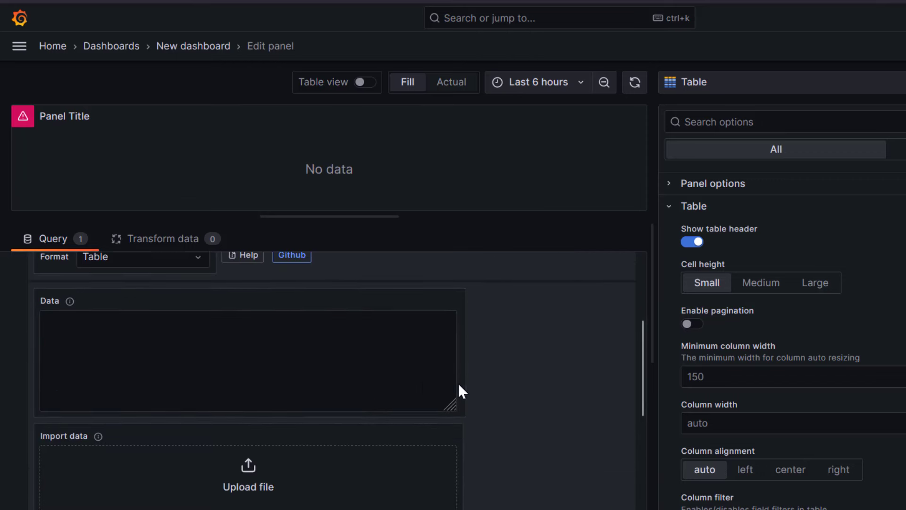
Import website-traffic.csv from the Downloads folder as the inline data and look through its rows
left_click(239, 372)
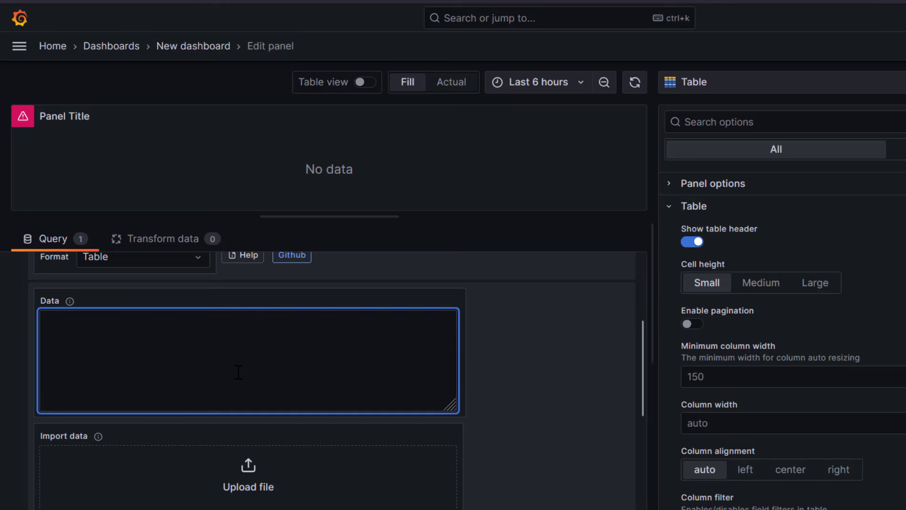
scroll(254, 401, "down", 2)
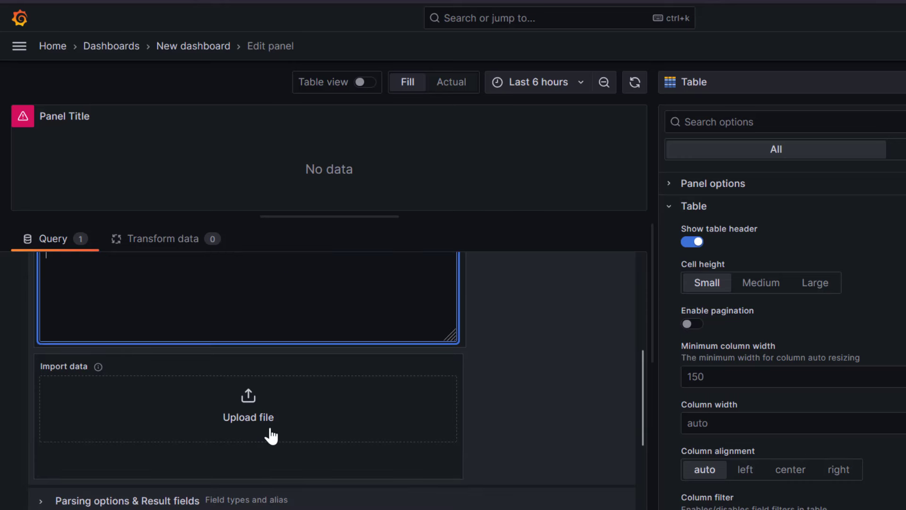
left_click(242, 414)
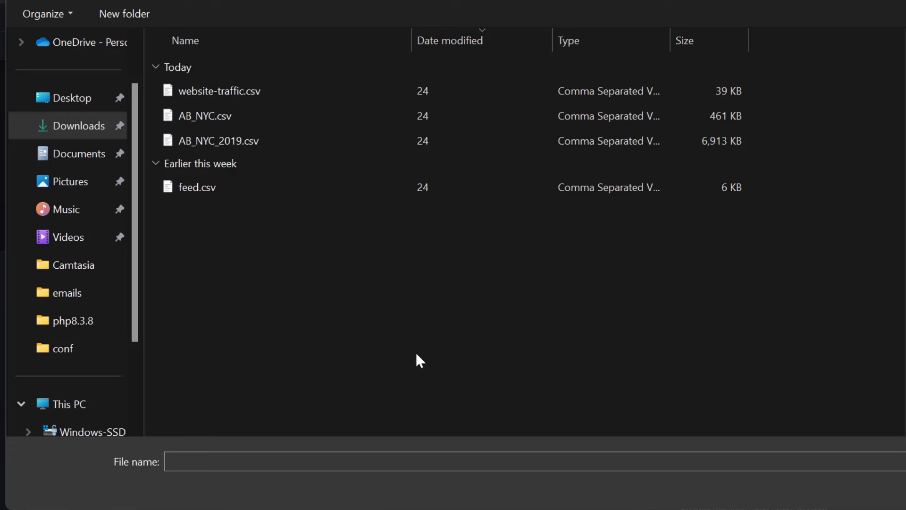
double_click(596, 97)
scroll(151, 423, "up", 5)
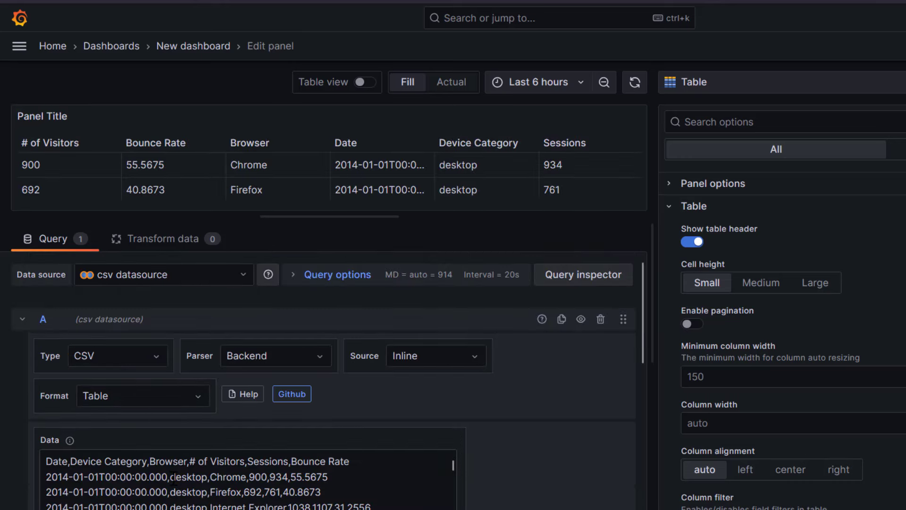
scroll(173, 477, "down", 2)
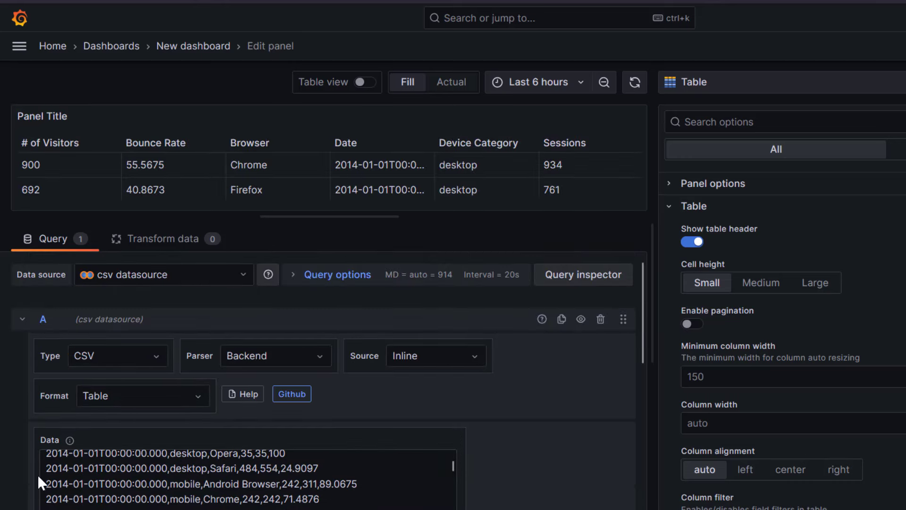
scroll(38, 474, "down", 5)
scroll(514, 419, "up", 2)
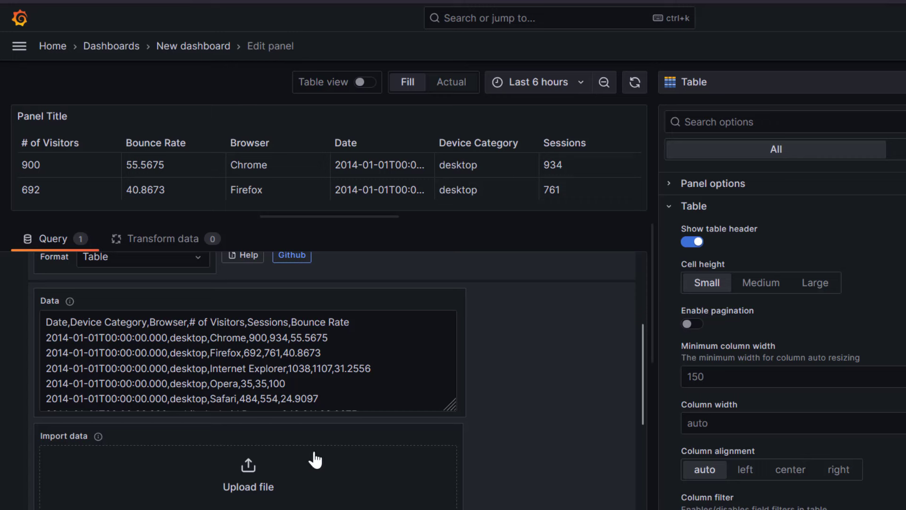
Clear all imported website traffic text from the query's inline data
left_click(354, 380)
key("ctrl+a")
key("BackSpace")
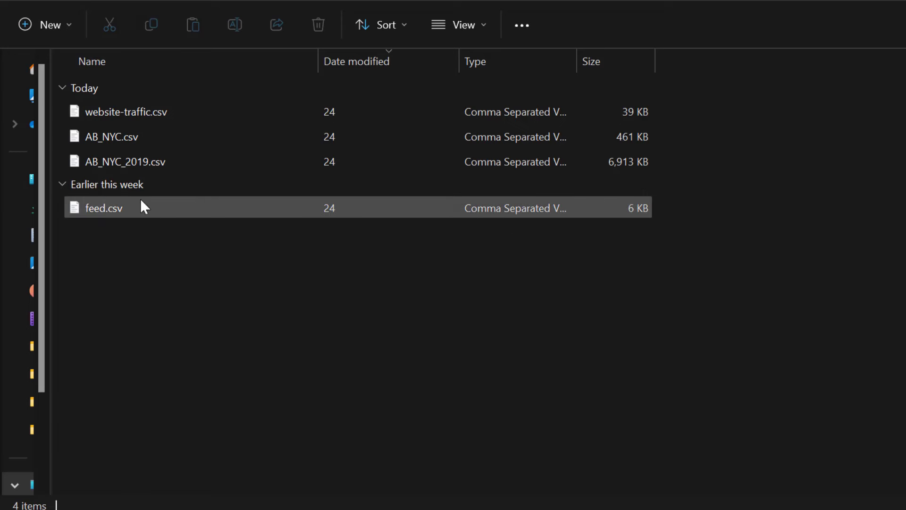
In File Explorer, open feed.csv for editing in Notepad, copy its entire contents and close the file
left_click(93, 203)
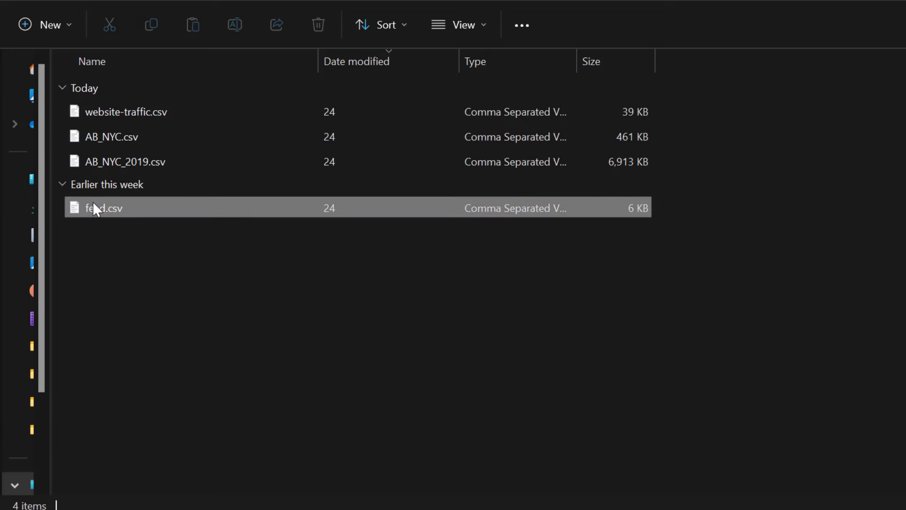
right_click(117, 206)
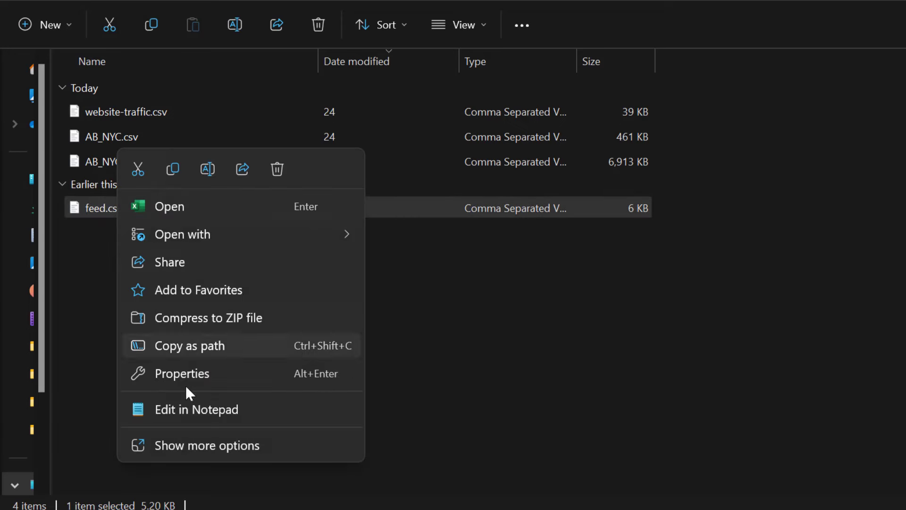
left_click(188, 406)
left_click(270, 254)
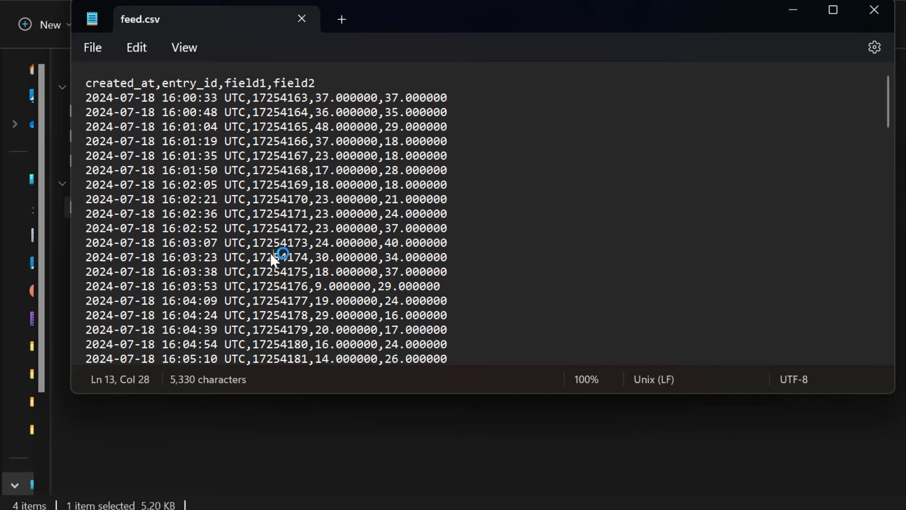
key("ctrl+a")
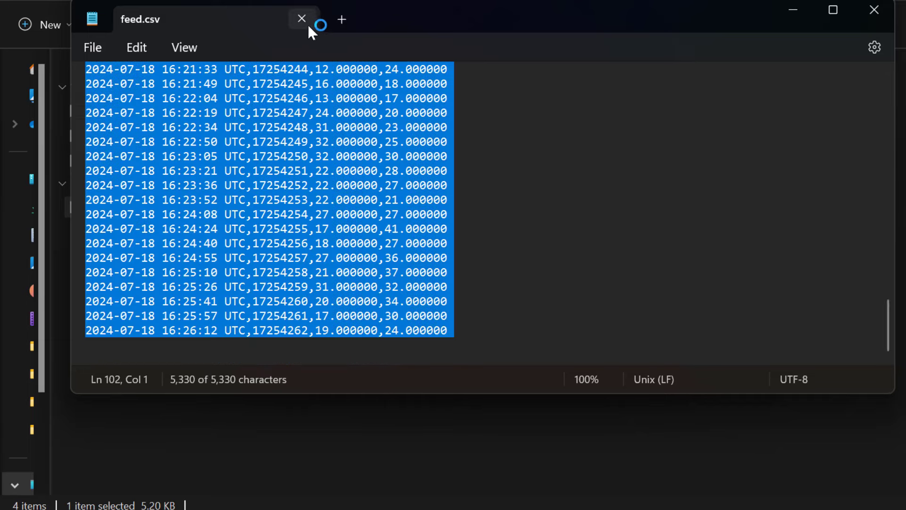
left_click(871, 11)
Return to Grafana, paste the feed.csv contents as the query's inline data and run the query
mouse_move(298, 477)
left_click(253, 437)
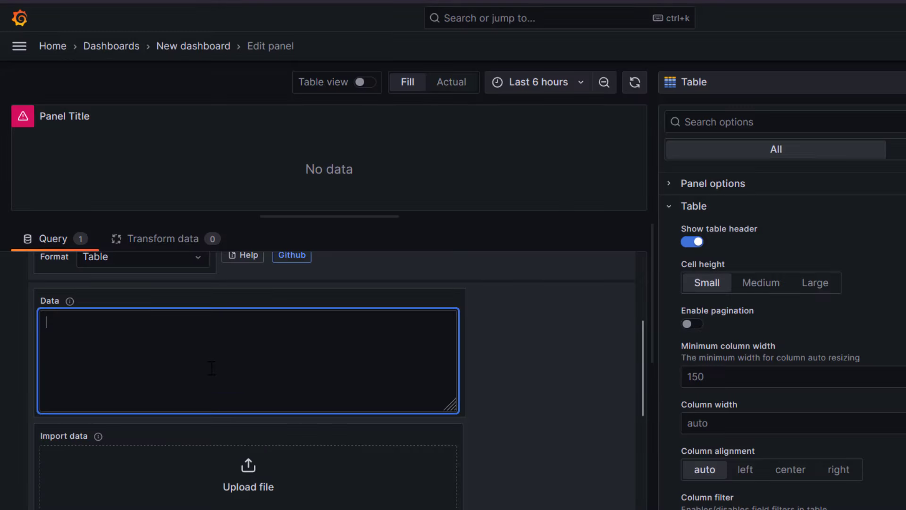
key("ctrl+v")
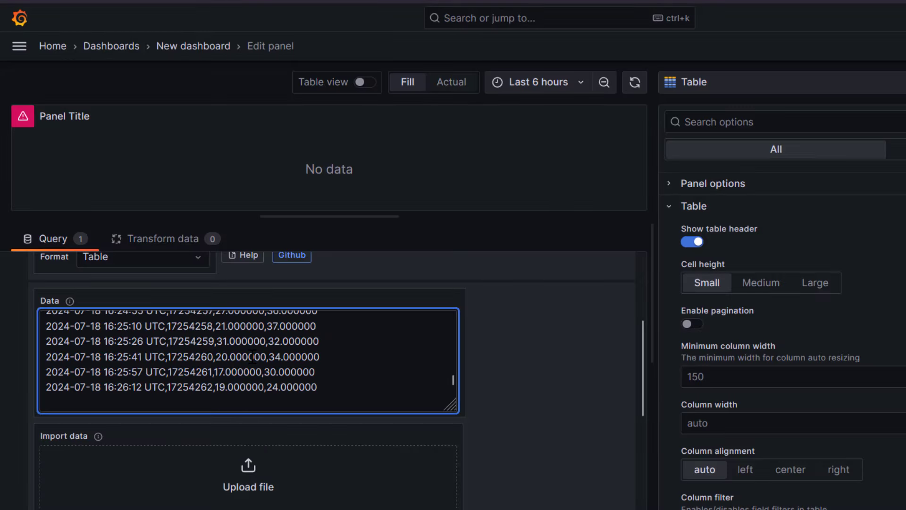
left_click(496, 378)
Review the pasted feed.csv rows in the inline data and how their values are separated
scroll(181, 162, "down", 3)
scroll(181, 162, "up", 6)
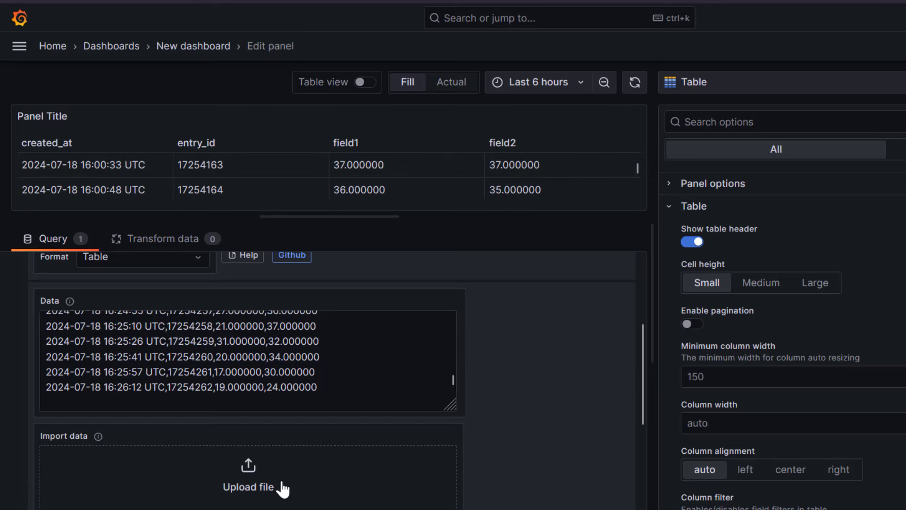
scroll(285, 468, "down", 2)
scroll(312, 444, "up", 1)
scroll(333, 438, "up", 1)
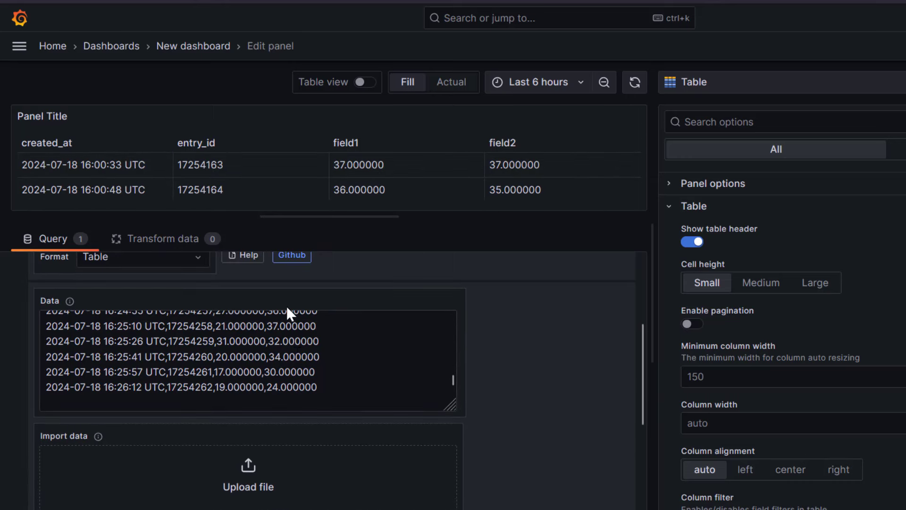
left_click(325, 342)
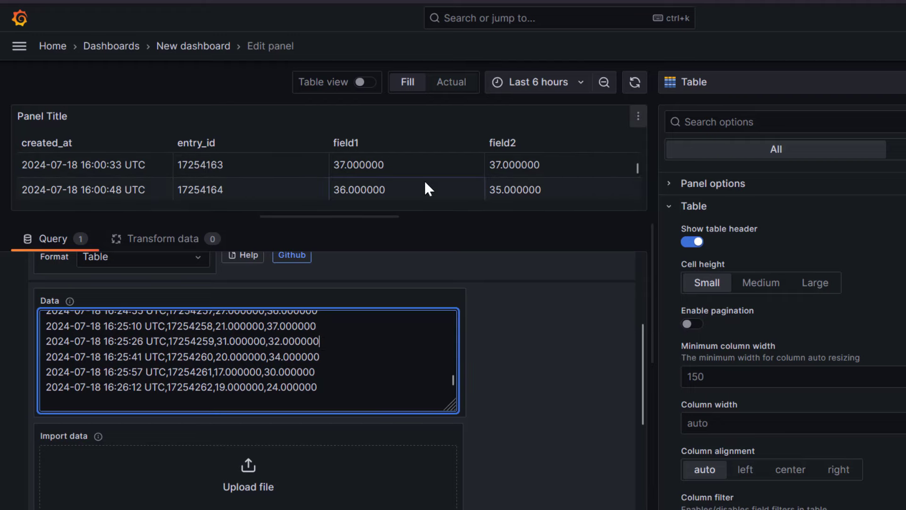
scroll(510, 350, "up", 2)
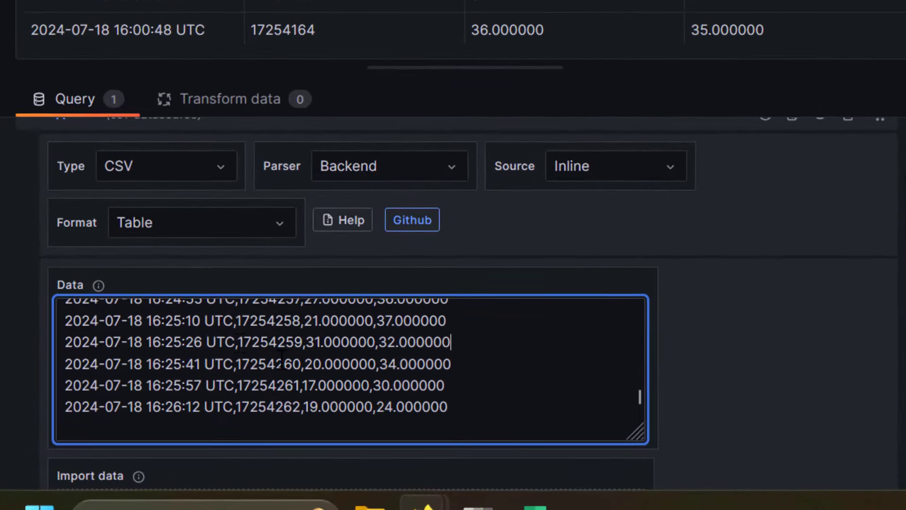
left_click(235, 321)
left_click(818, 298)
Examine the delimiter setting in the parsing options against the inline data, and collapse the options again
scroll(817, 298, "down", 4)
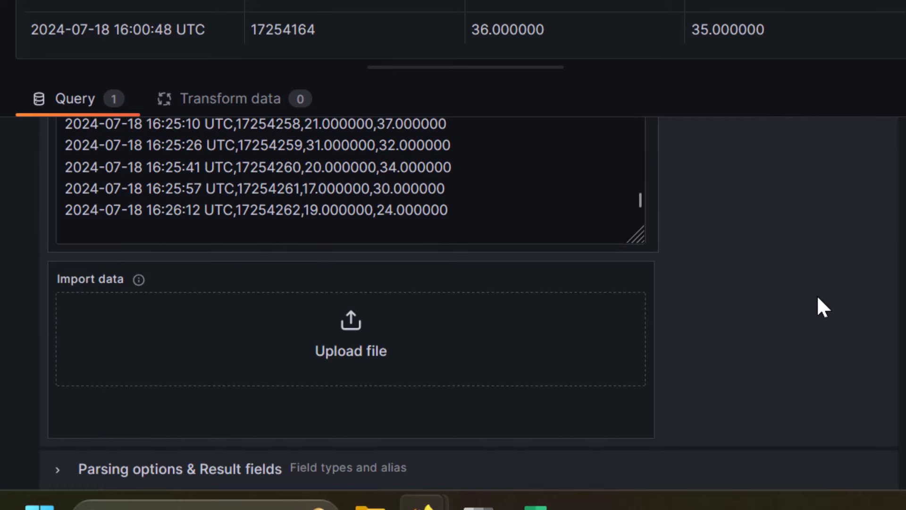
scroll(818, 298, "down", 2)
left_click(58, 374)
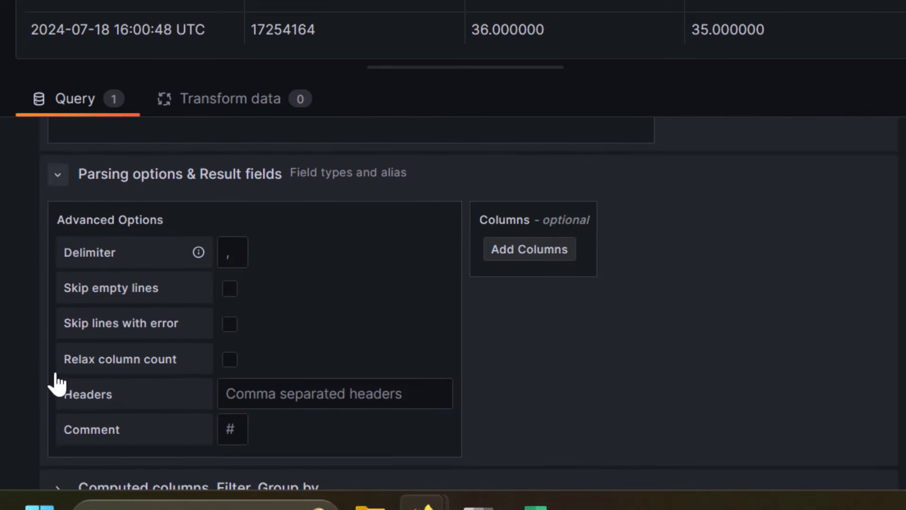
left_click(234, 251)
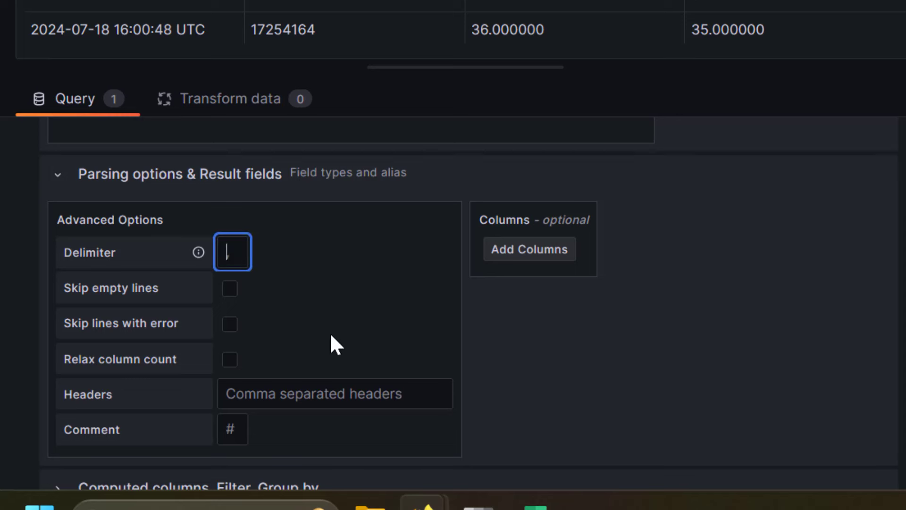
scroll(315, 351, "up", 8)
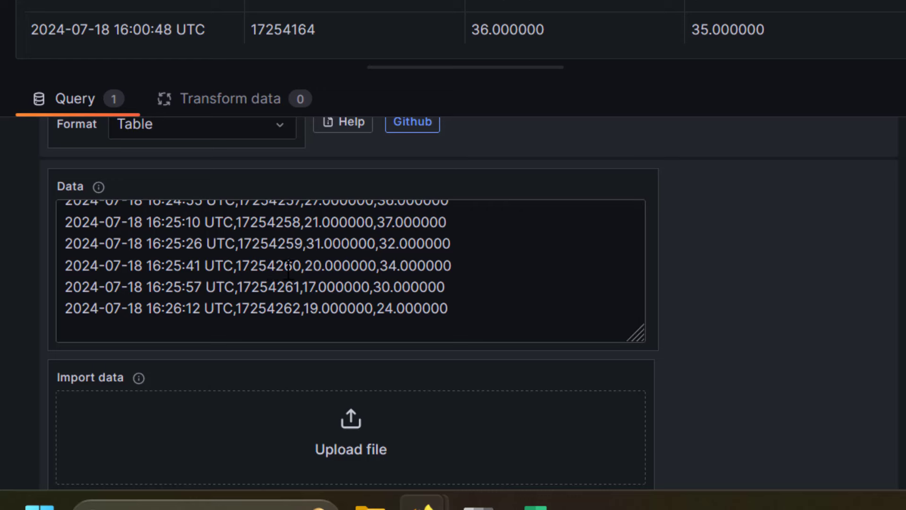
scroll(288, 269, "down", 7)
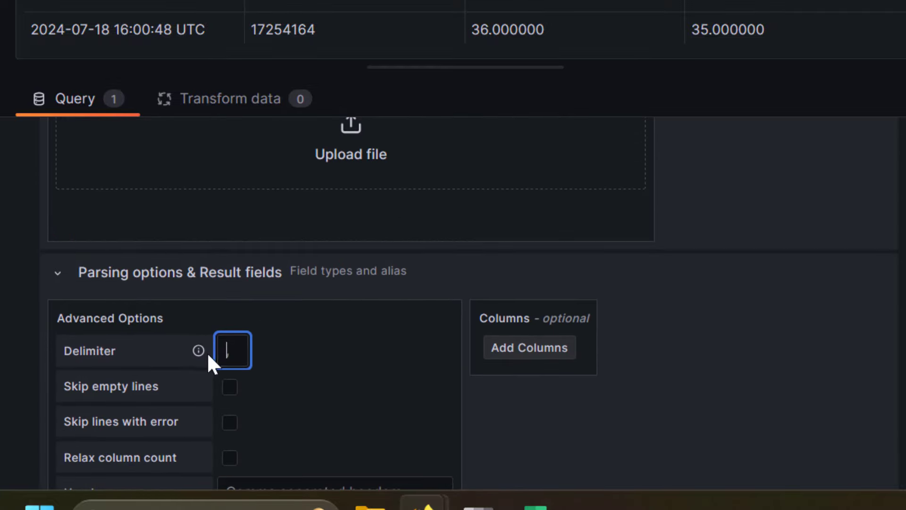
left_click(66, 292)
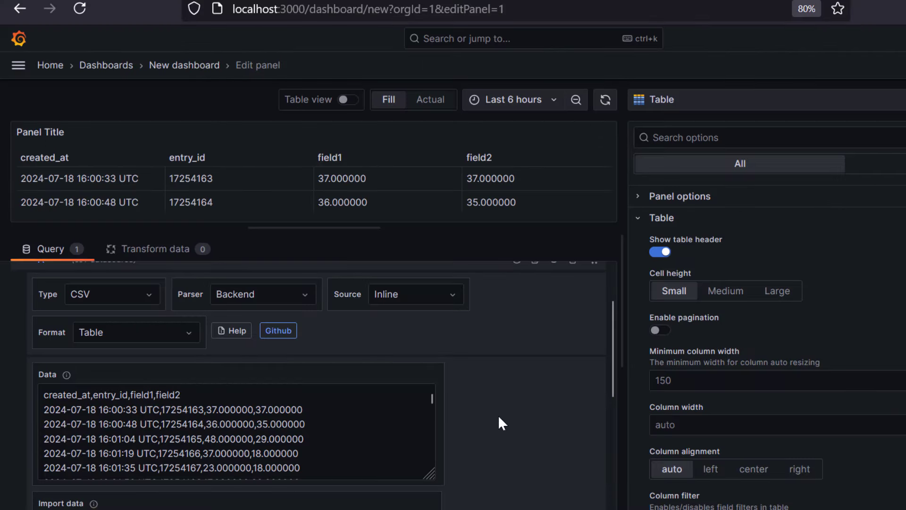
Look through the created_at, entry_id, field1 and field2 values in the table panel
scroll(497, 415, "up", 2)
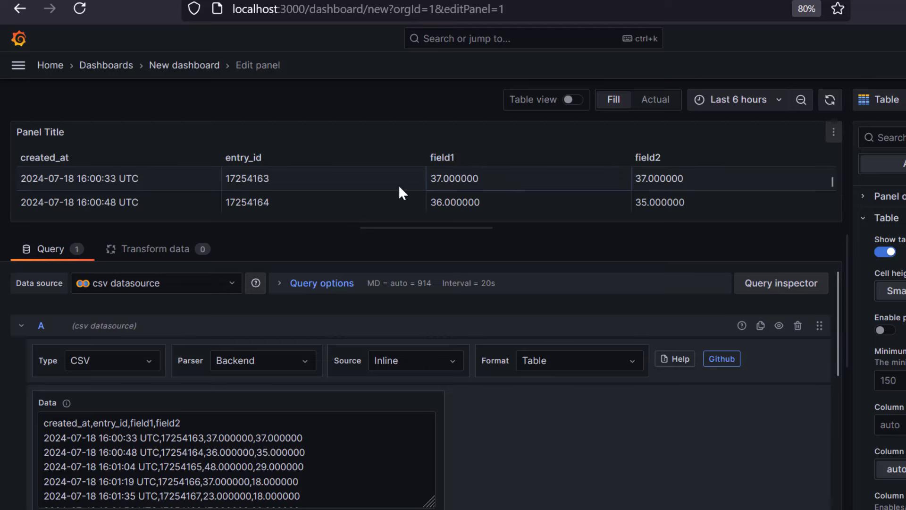
scroll(60, 167, "down", 3)
scroll(60, 167, "up", 3)
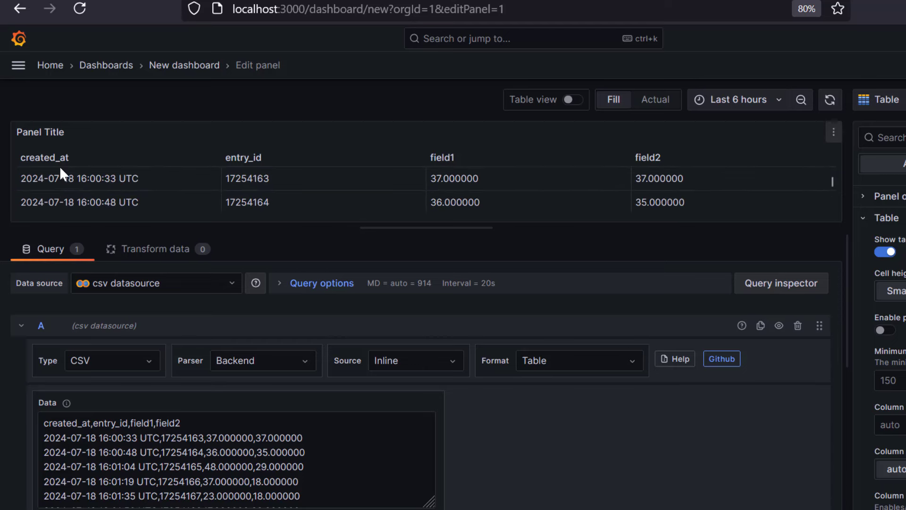
scroll(554, 196, "down", 3)
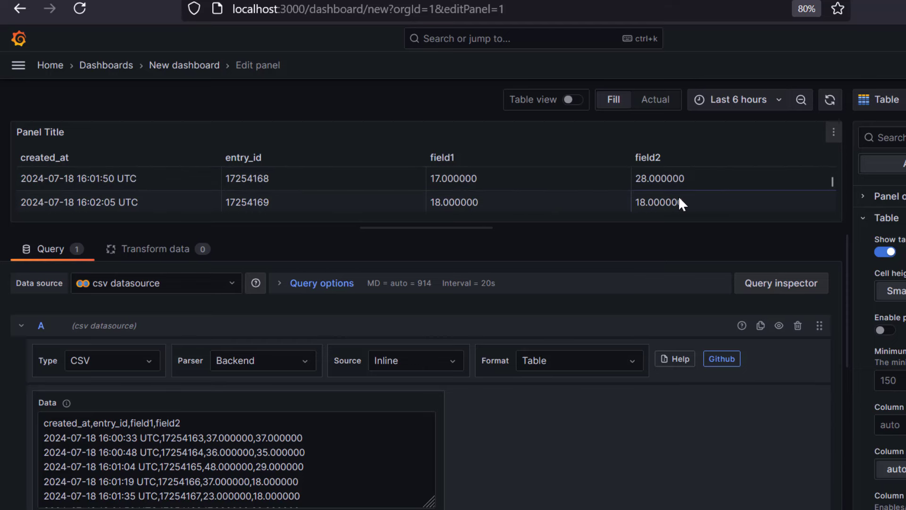
scroll(679, 202, "up", 3)
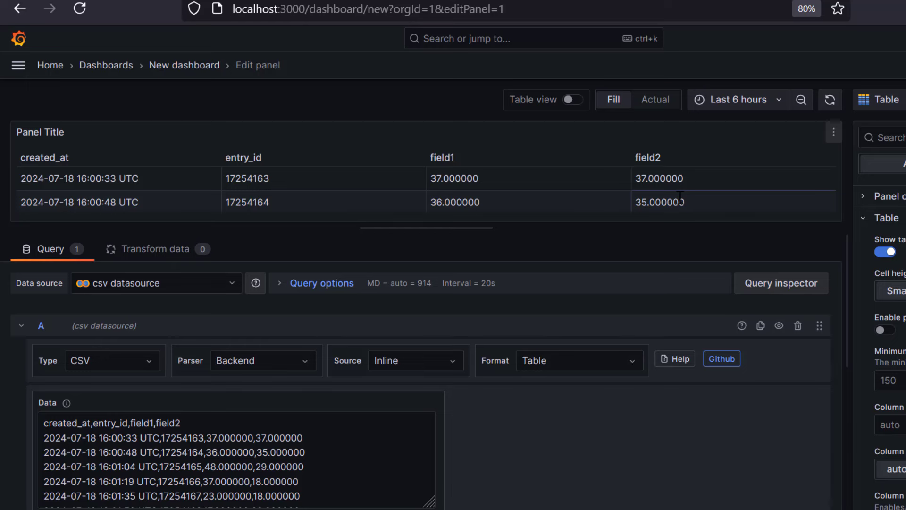
Expand the query's parsing options and result fields and add one blank column definition
scroll(627, 434, "down", 3)
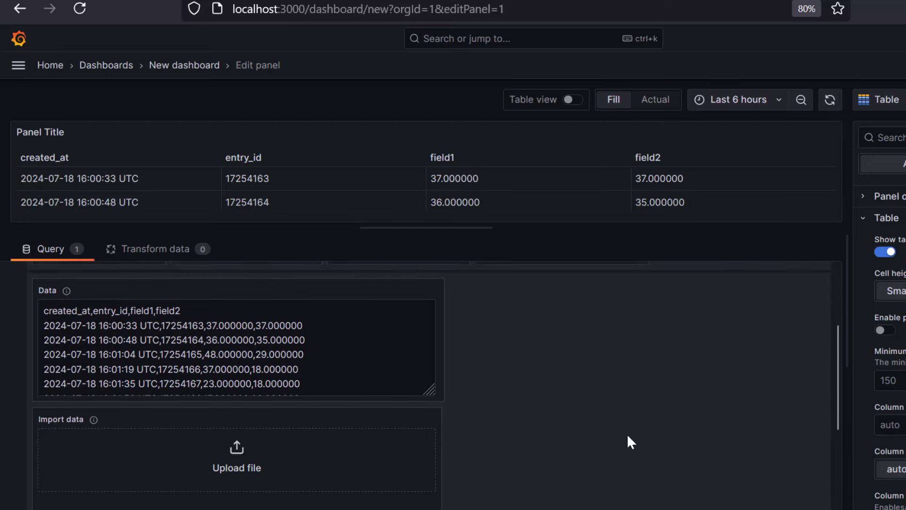
scroll(627, 433, "down", 3)
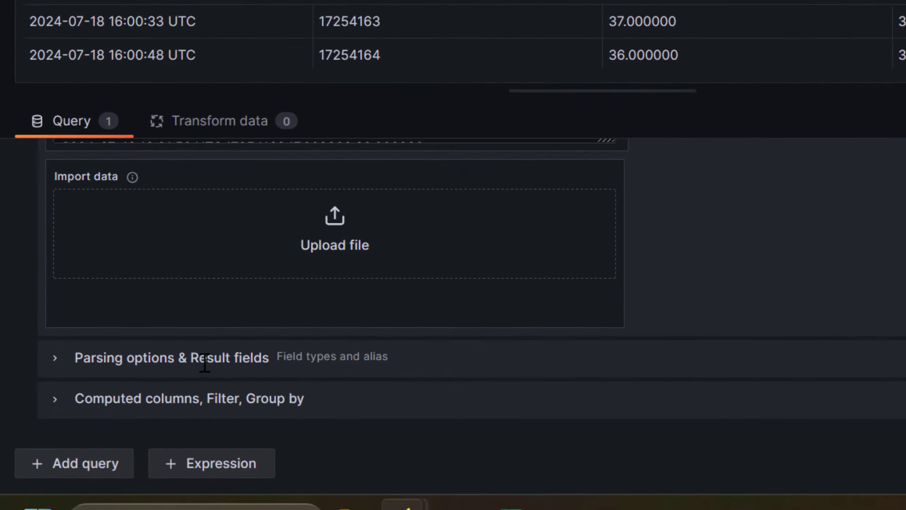
left_click(52, 366)
scroll(478, 348, "down", 2)
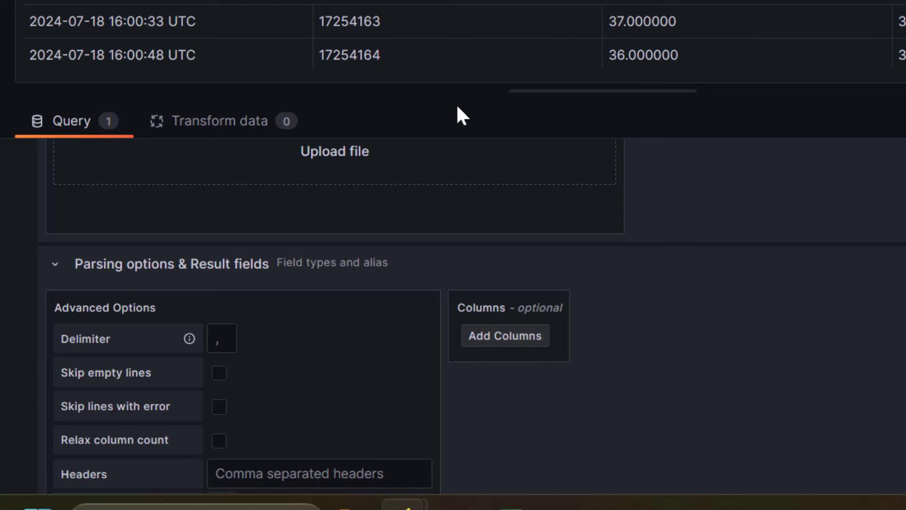
left_click(524, 347)
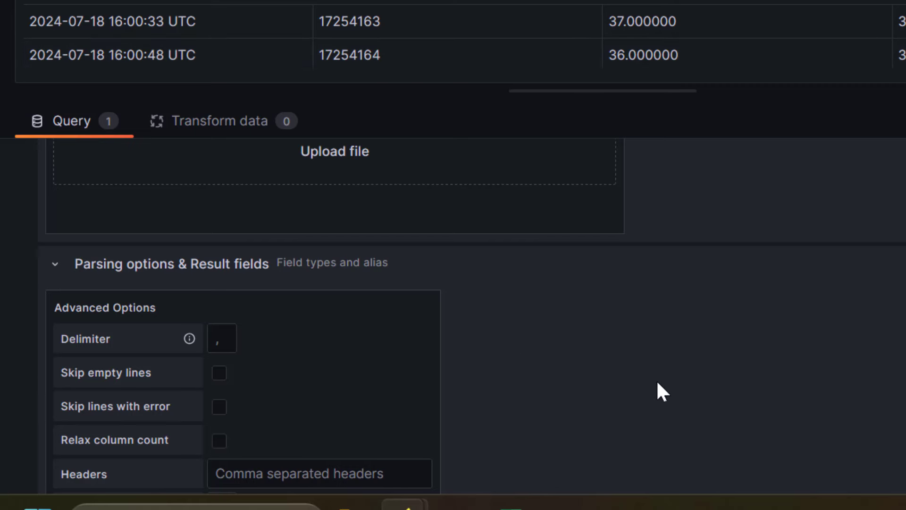
scroll(657, 383, "down", 6)
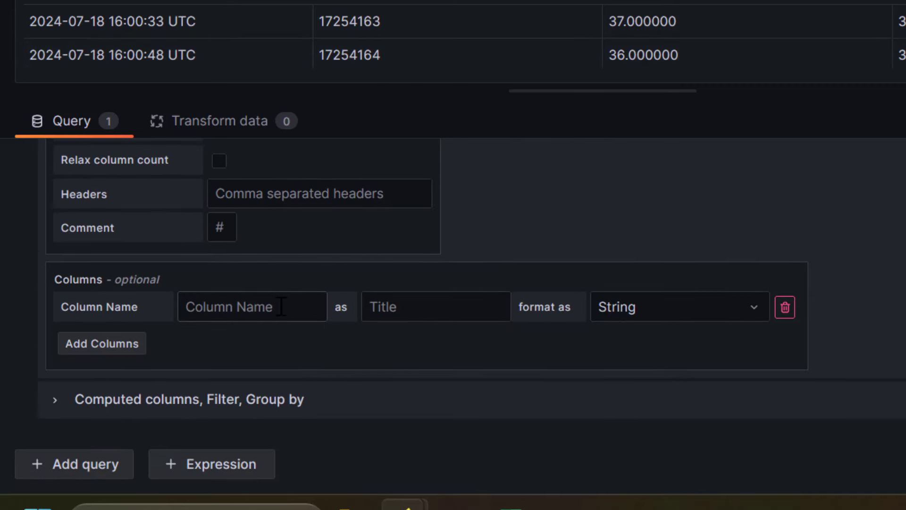
Define the blank column as created_at with the title Created At, formatted as Time
left_click(280, 310)
type("created_at")
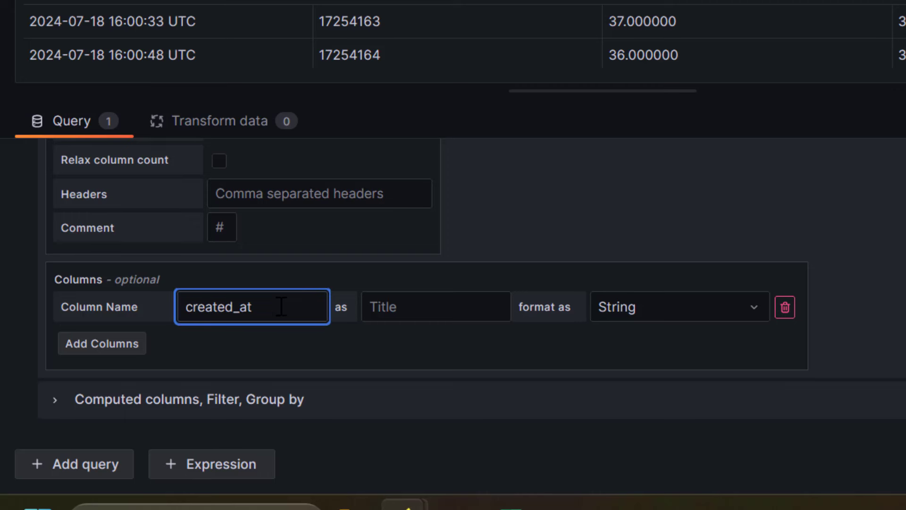
left_click(411, 310)
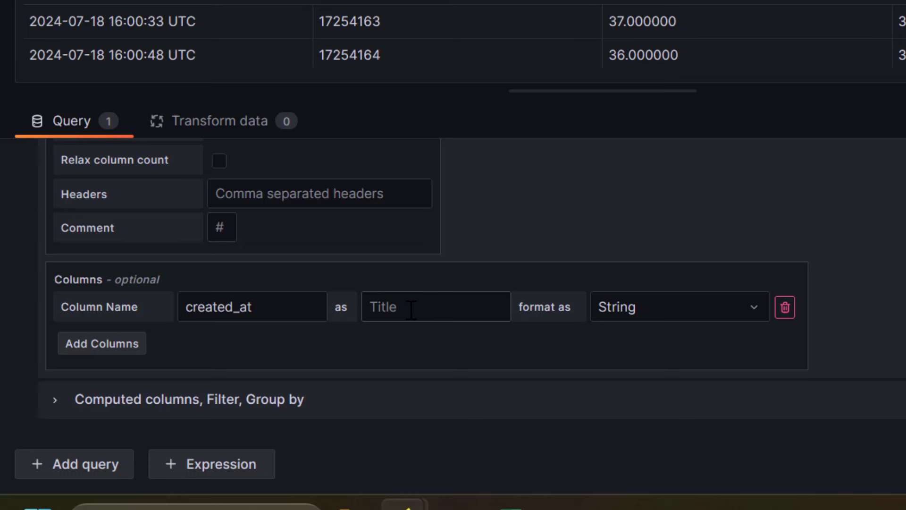
left_click(700, 308)
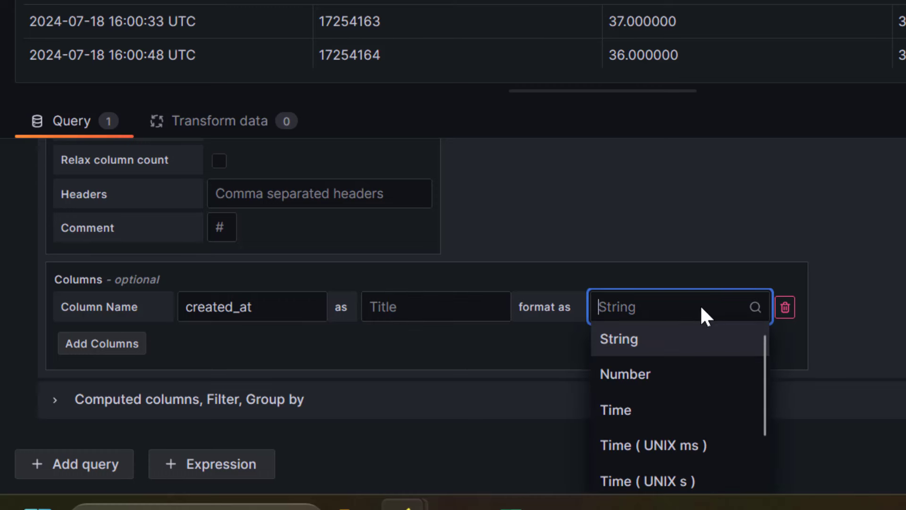
left_click(642, 409)
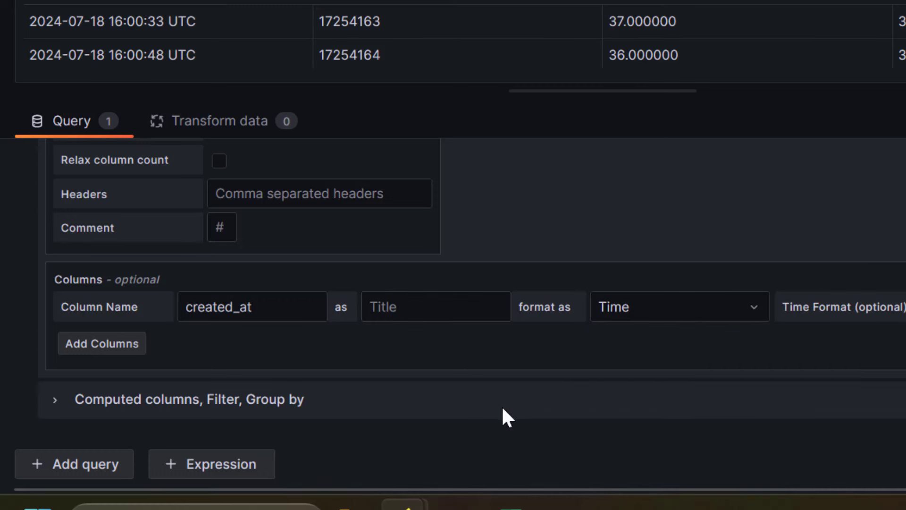
left_click(414, 293)
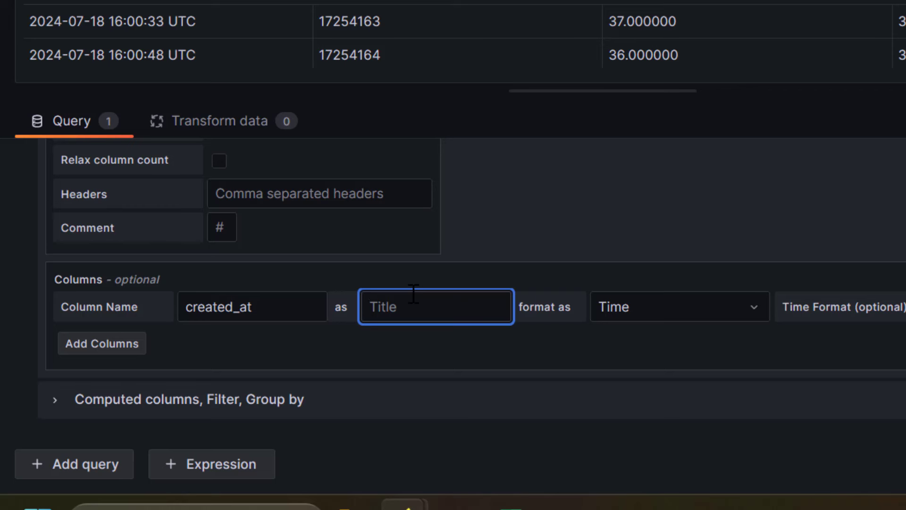
type("Created At")
left_click(189, 374)
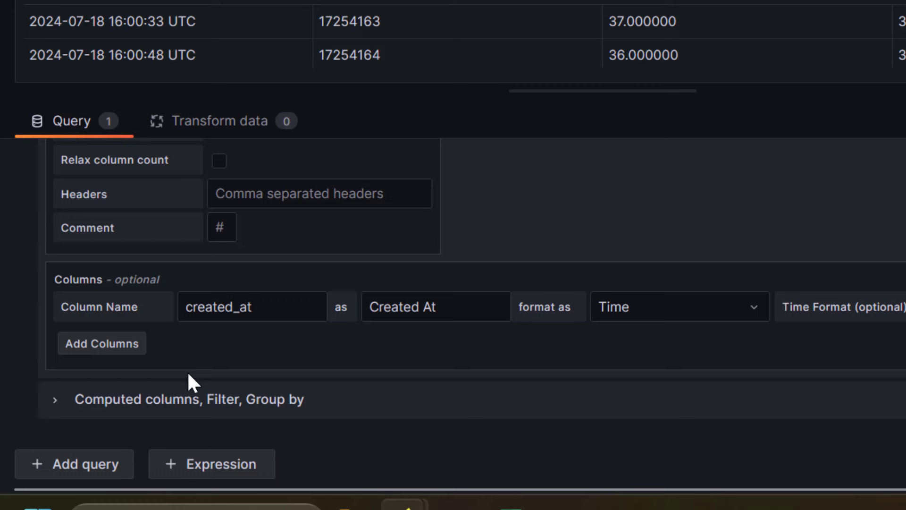
Add a second column definition for field1, formatted as Number
left_click(126, 352)
left_click(296, 350)
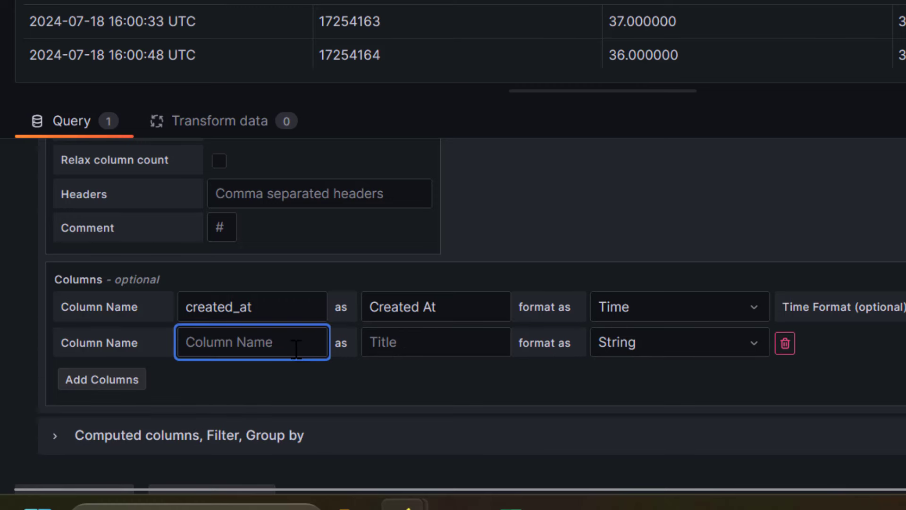
type("field1")
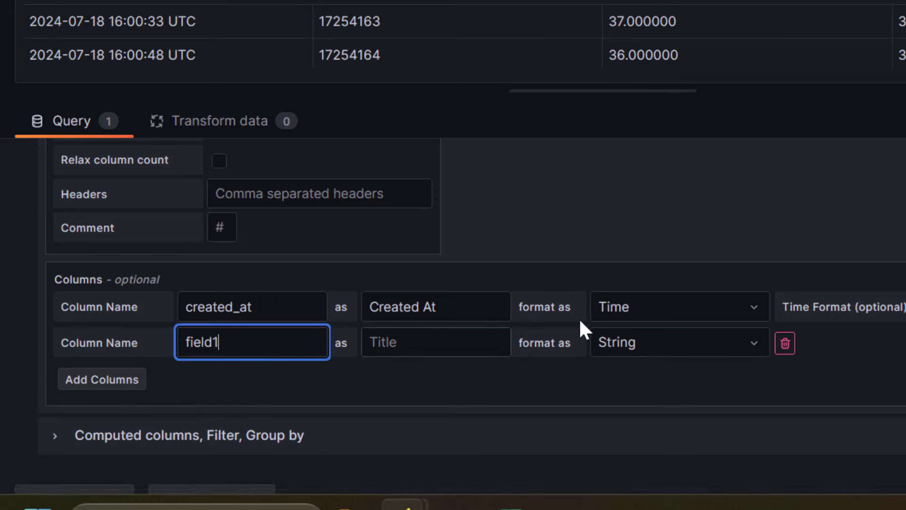
left_click(630, 345)
left_click(614, 407)
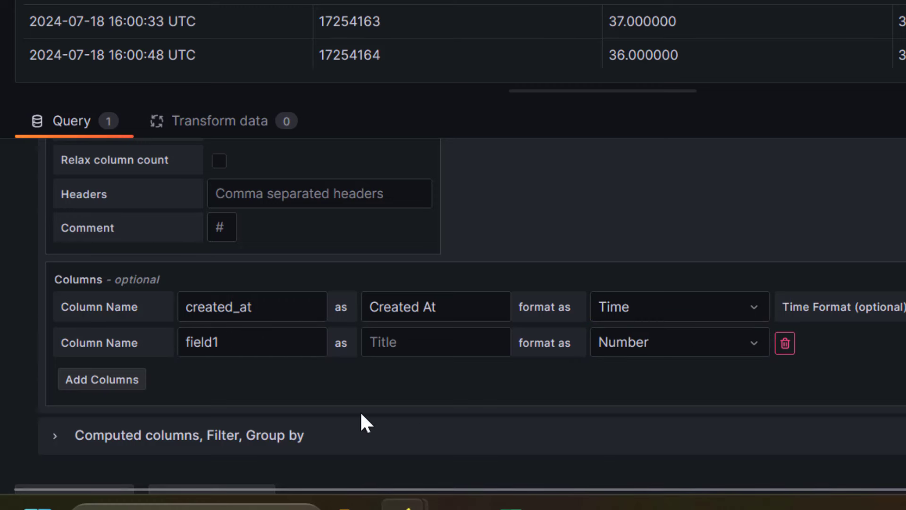
Add a third column definition for field2, formatted as Number, and refresh the panel data
left_click(99, 382)
left_click(247, 385)
type("f")
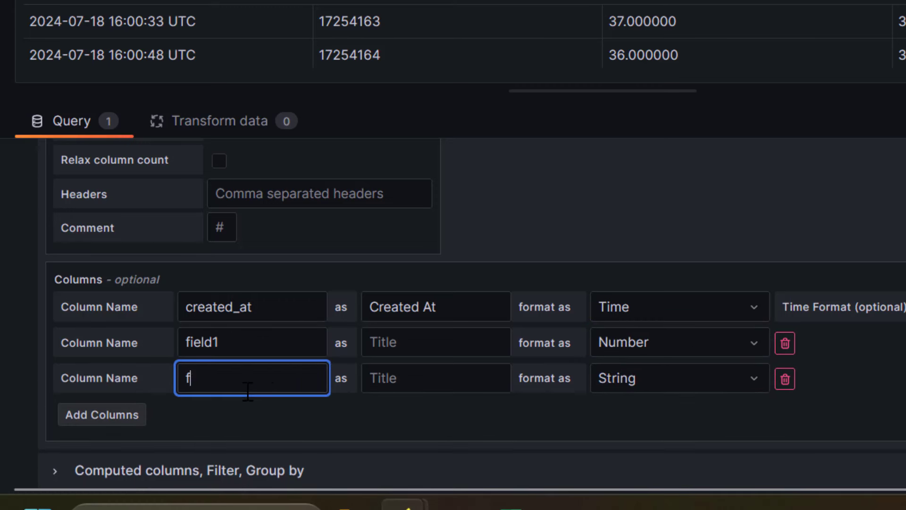
type("ielfs")
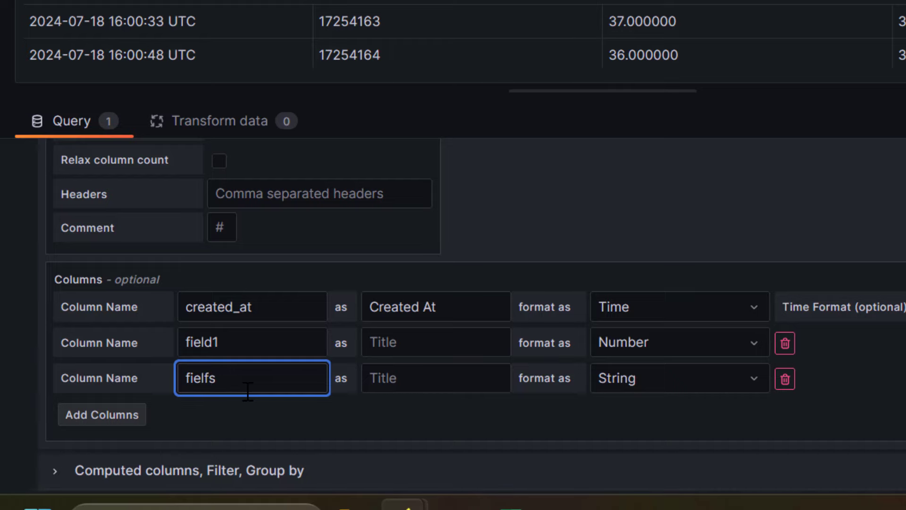
key("BackSpace")
key("BackSpace")
type("d2")
left_click(642, 378)
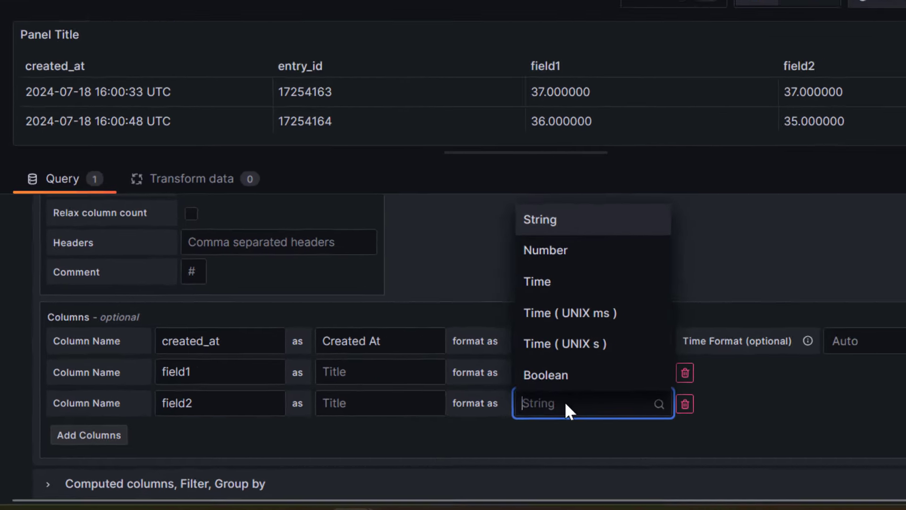
left_click(619, 201)
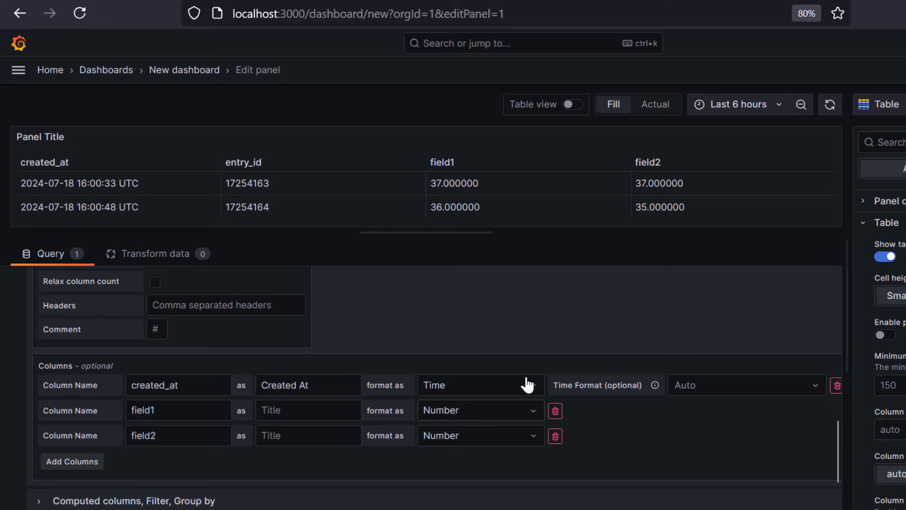
left_click(828, 106)
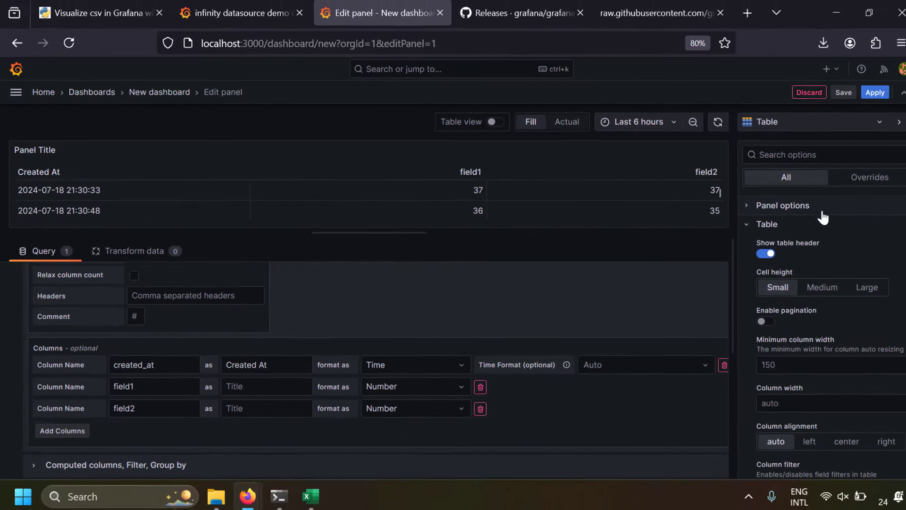
Change the panel visualization to Time series, zoom its time range to the data, and enlarge the graph preview
left_click(769, 127)
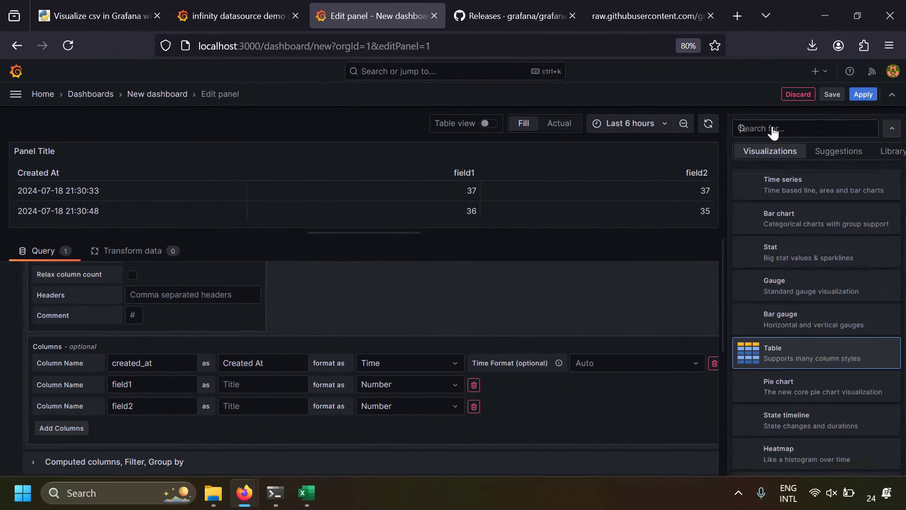
left_click(784, 190)
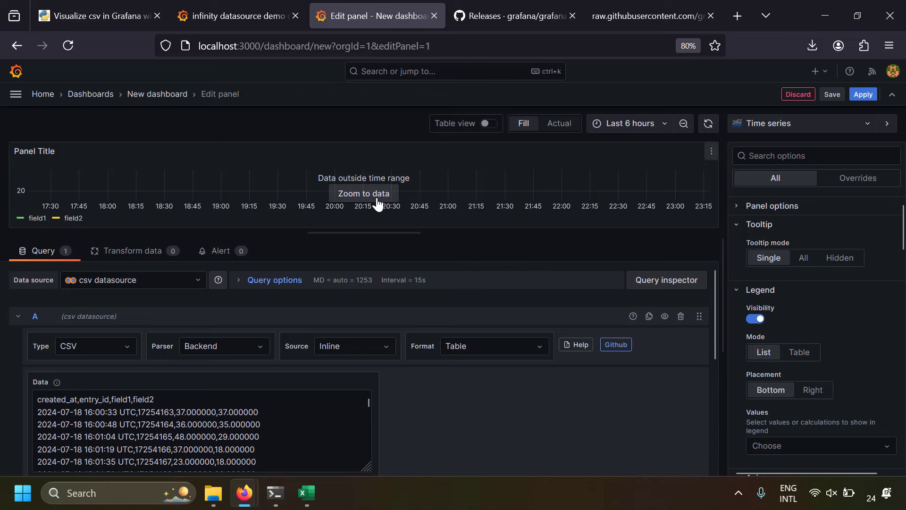
left_click(364, 193)
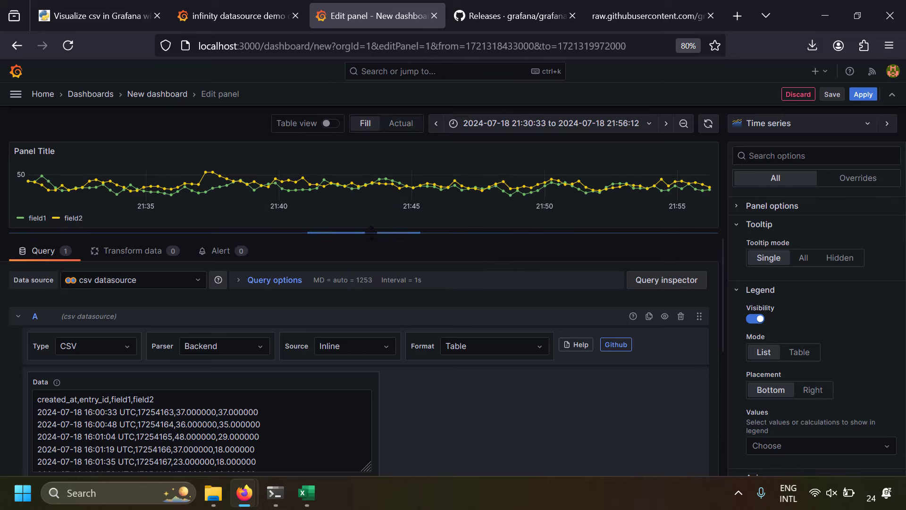
left_click_drag(363, 233, 228, 366)
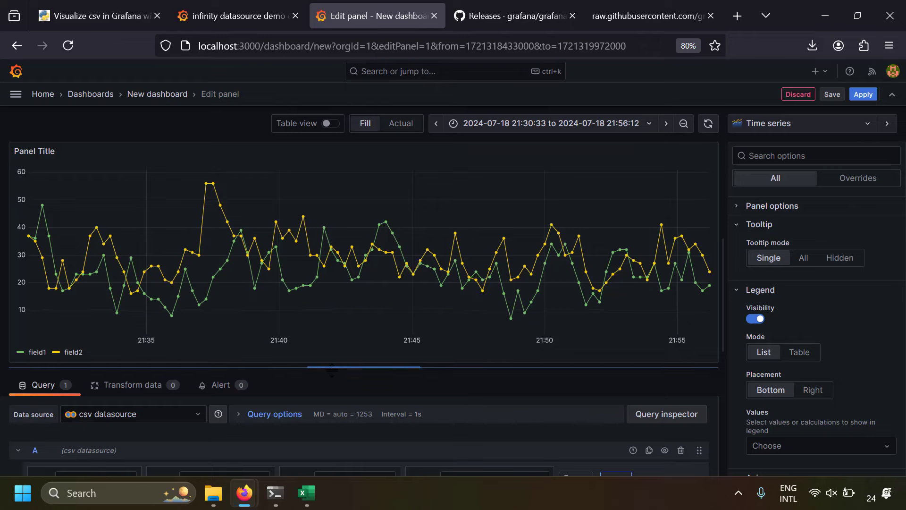
Examine the field1 and field2 lines against the column definitions, resizing the preview area to see both
left_click_drag(276, 367, 283, 261)
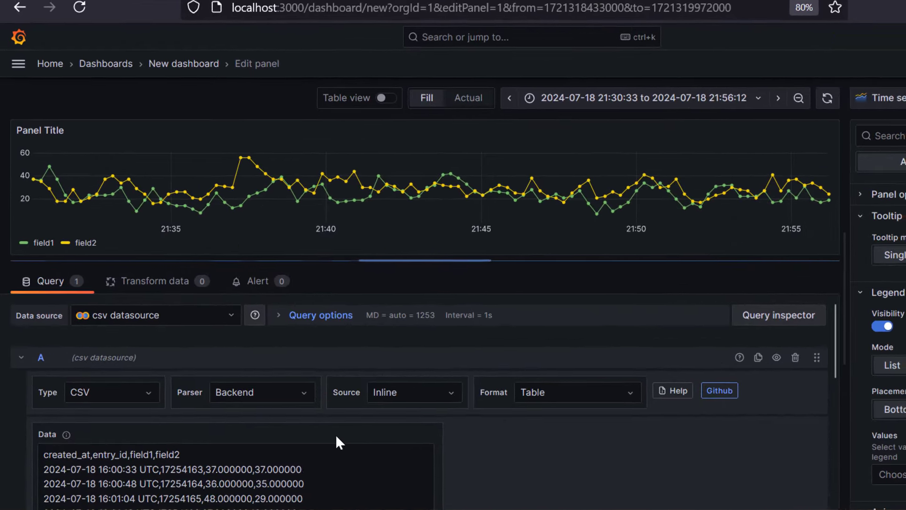
scroll(442, 431, "down", 5)
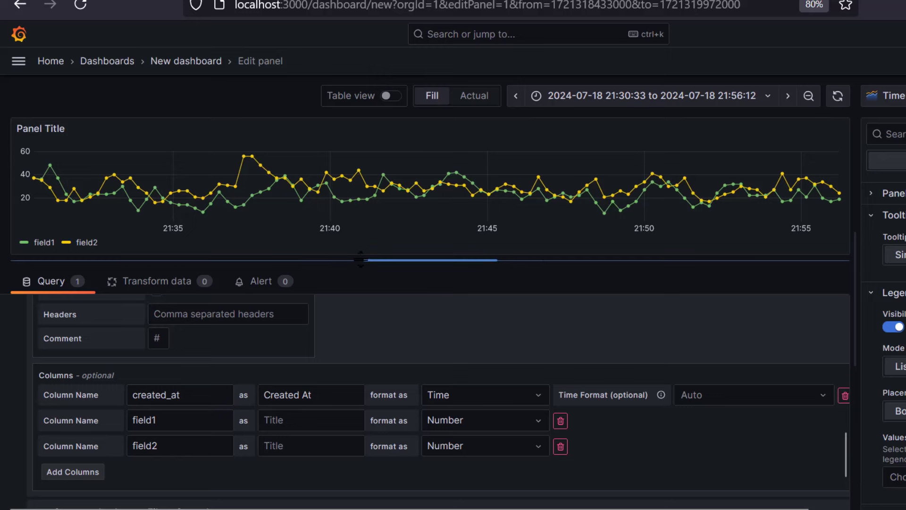
left_click_drag(363, 260, 364, 339)
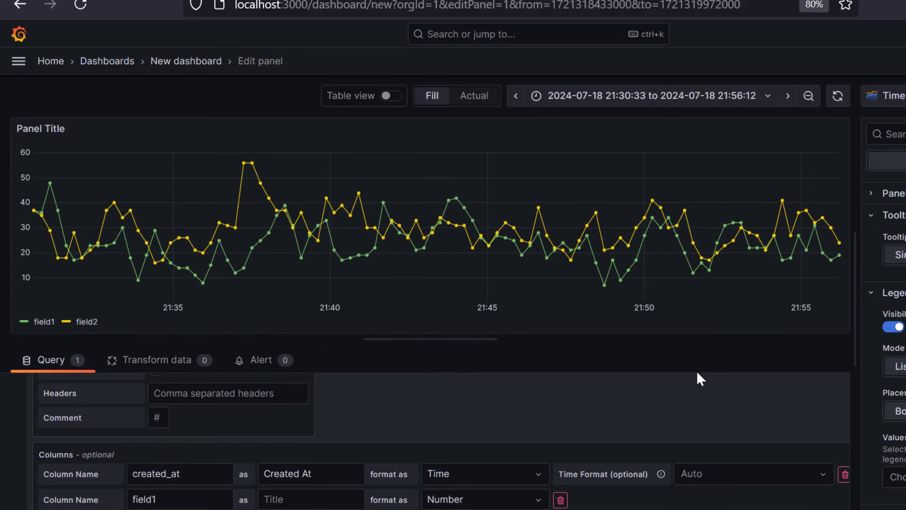
left_click_drag(582, 339, 425, 350)
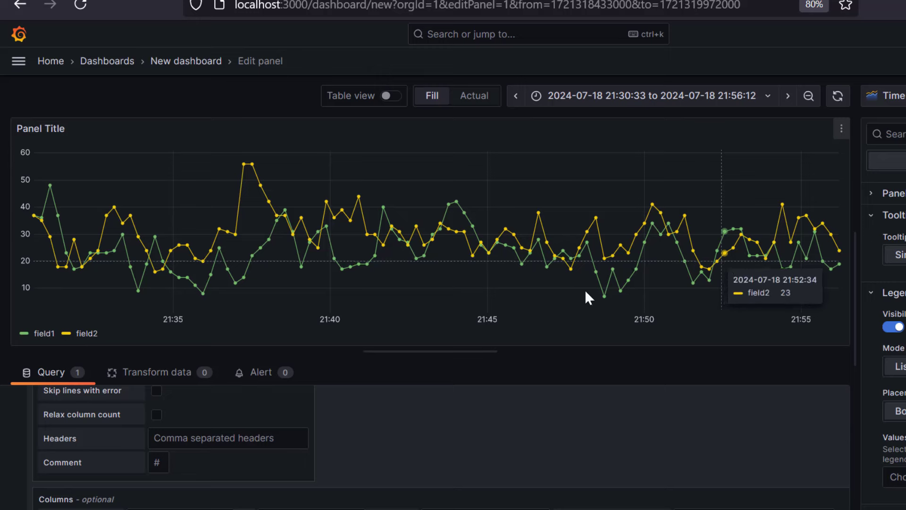
left_click_drag(407, 352, 406, 205)
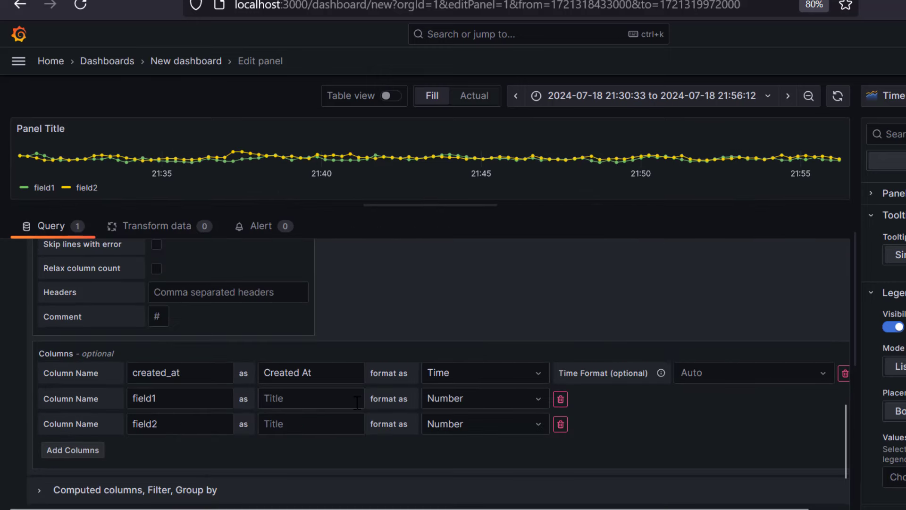
mouse_move(465, 206)
left_mouse_down()
mouse_move(466, 314)
mouse_move(466, 213)
left_mouse_up()
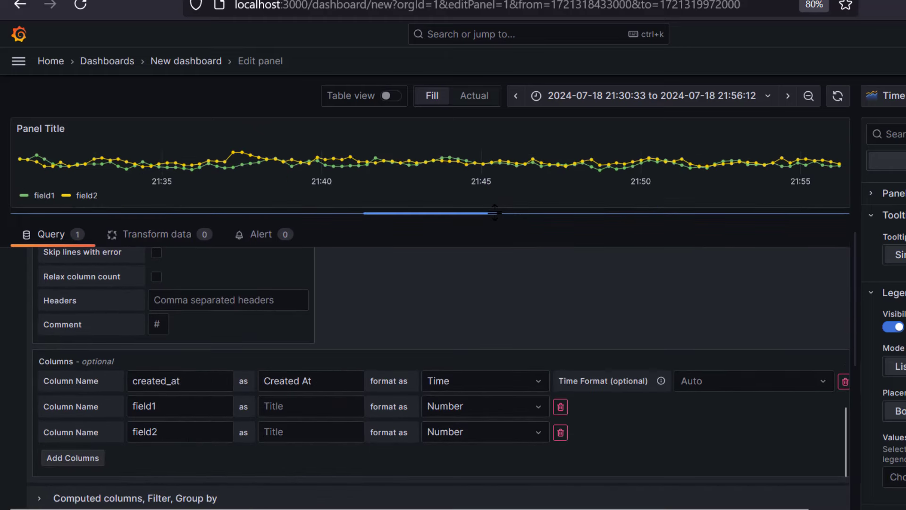
Expand the query's computed columns, filter and group-by options, and check which parser the query uses
scroll(184, 446, "down", 2)
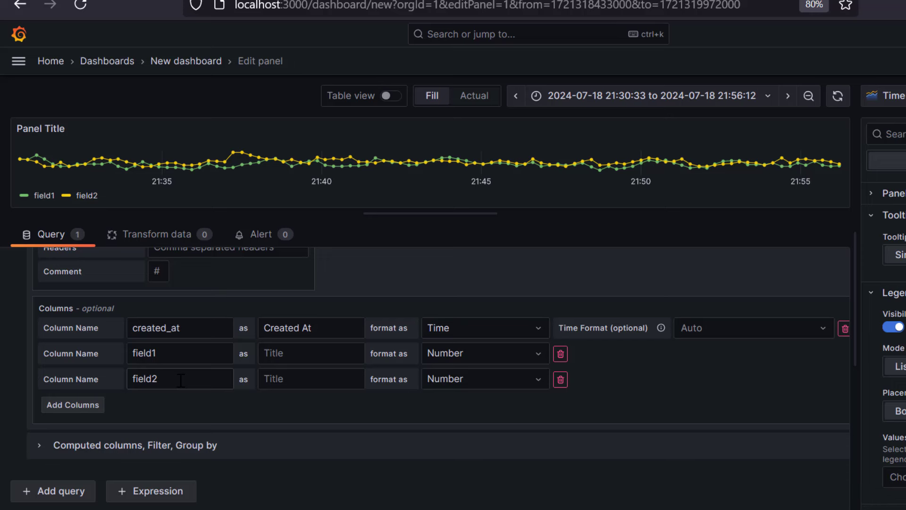
left_click(40, 447)
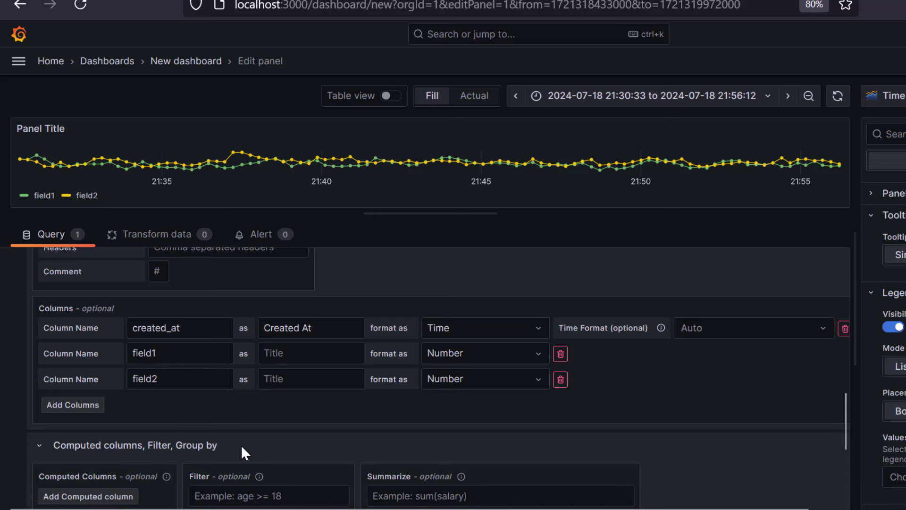
scroll(241, 446, "up", 15)
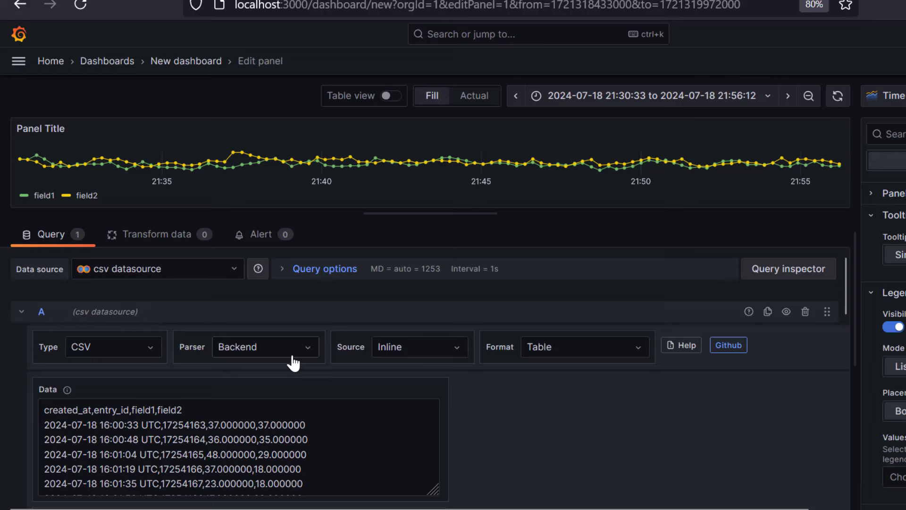
scroll(293, 363, "down", 10)
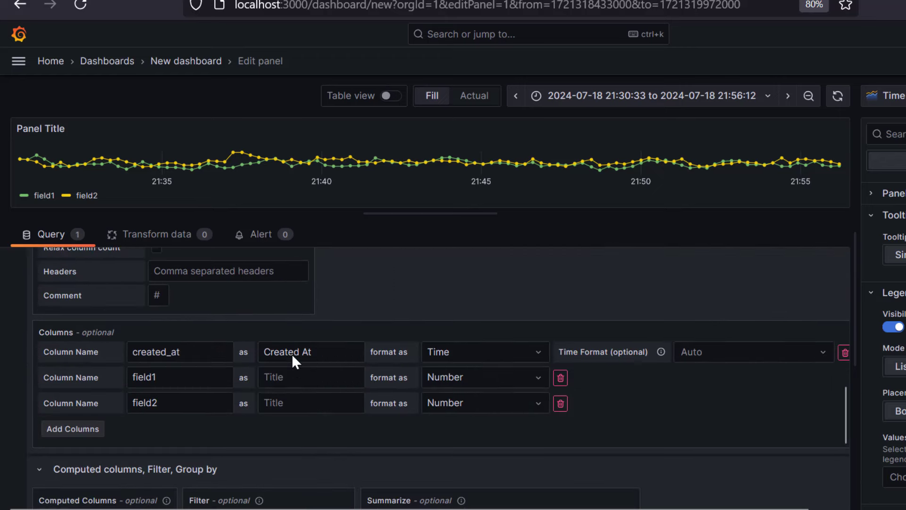
scroll(223, 396, "down", 3)
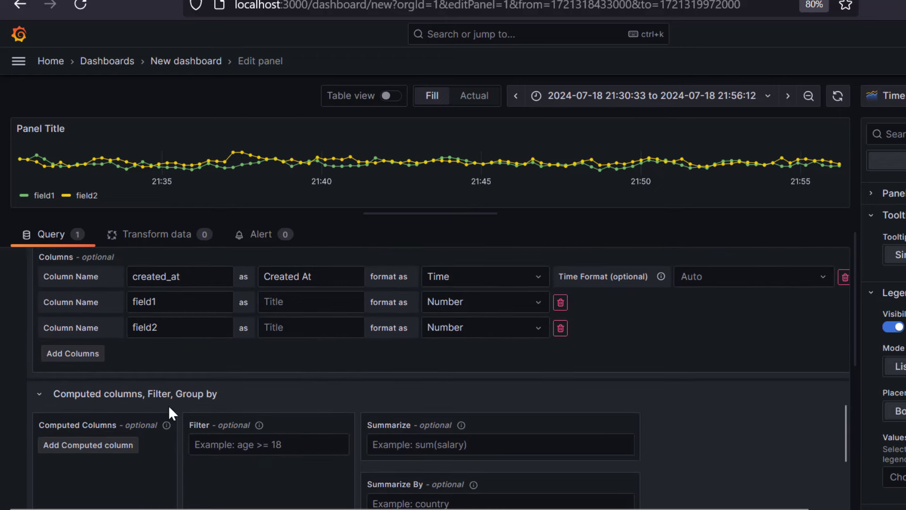
scroll(169, 407, "down", 3)
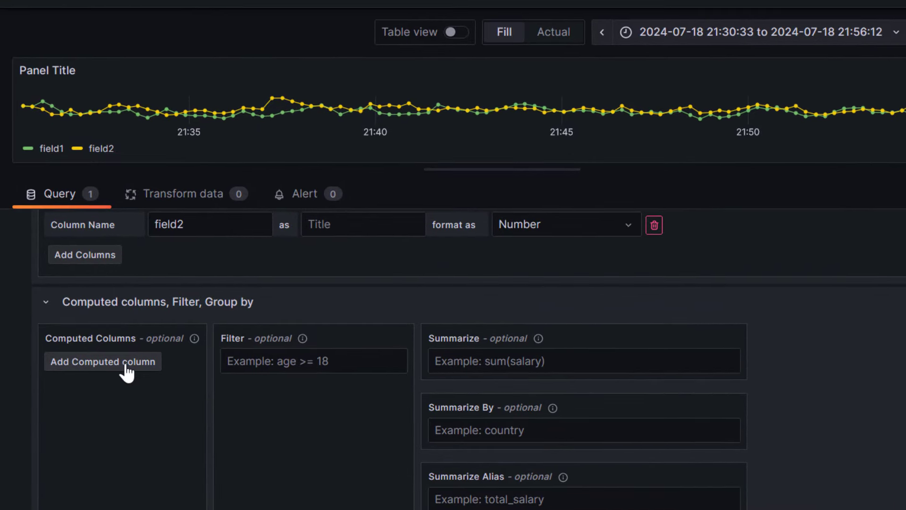
Add a computed column with the expression field1+field2 and give it the title field3
left_click(126, 373)
left_click(200, 366)
type("f")
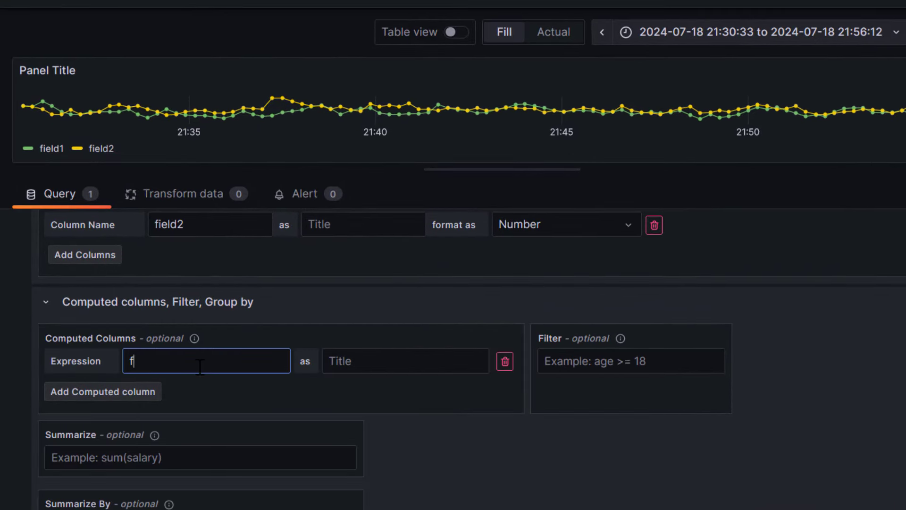
type("ield1+field2")
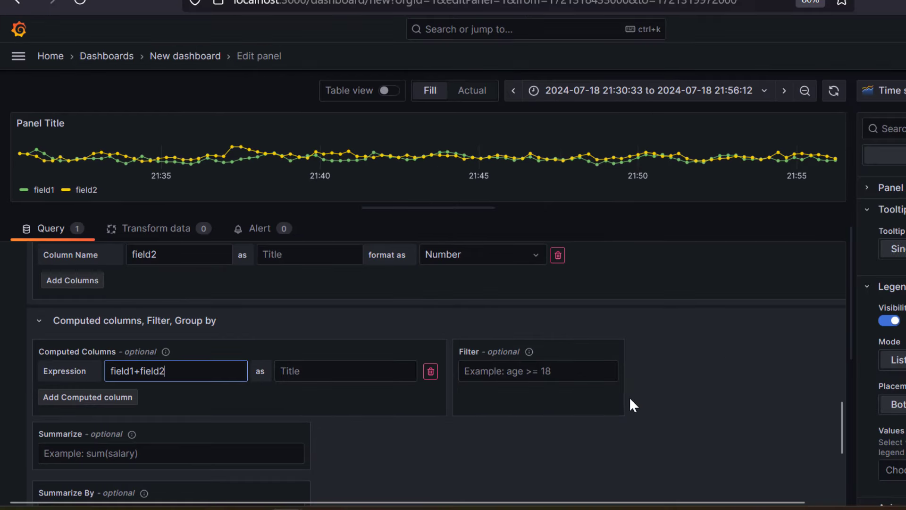
left_click(705, 397)
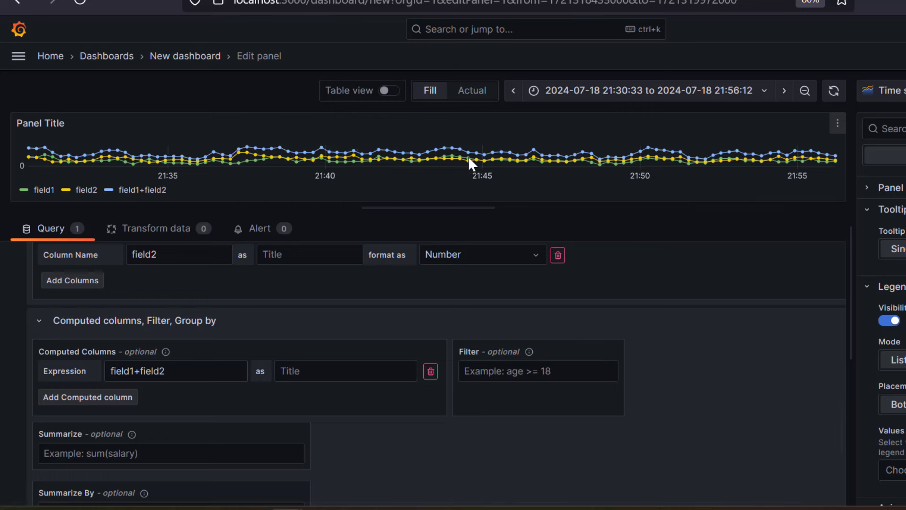
left_click(295, 376)
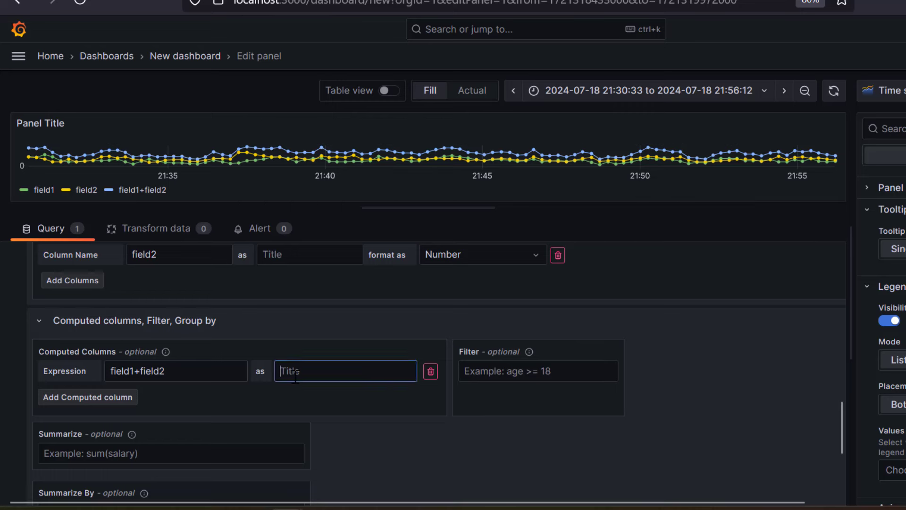
type("field3")
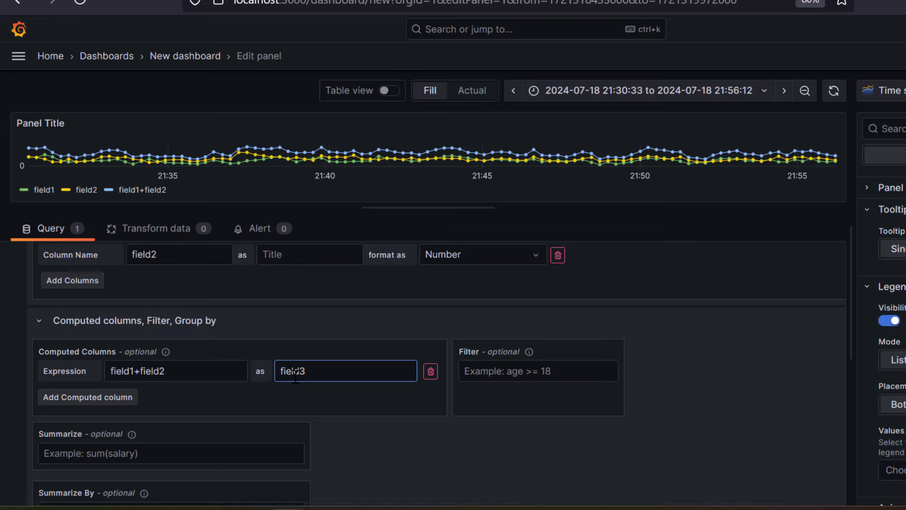
Apply the field3 title to the computed column and enlarge the graph preview
left_click(753, 386)
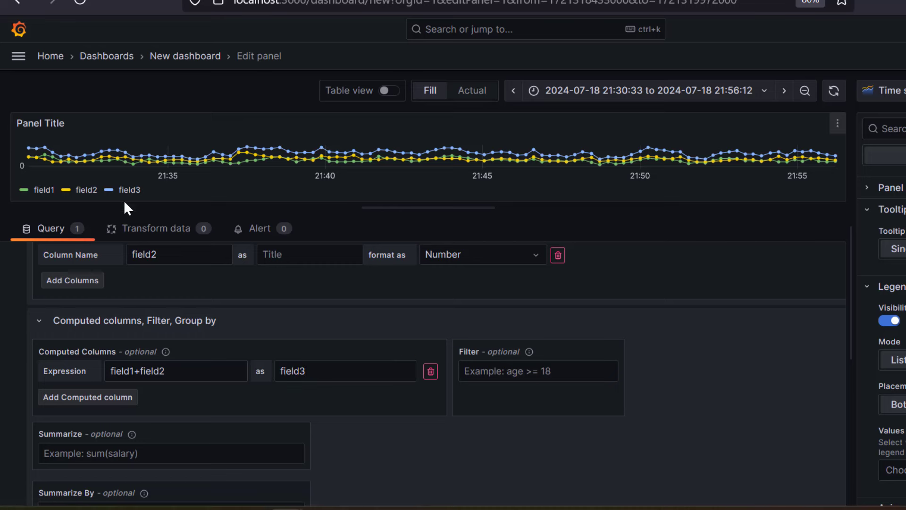
left_click_drag(124, 204, 124, 343)
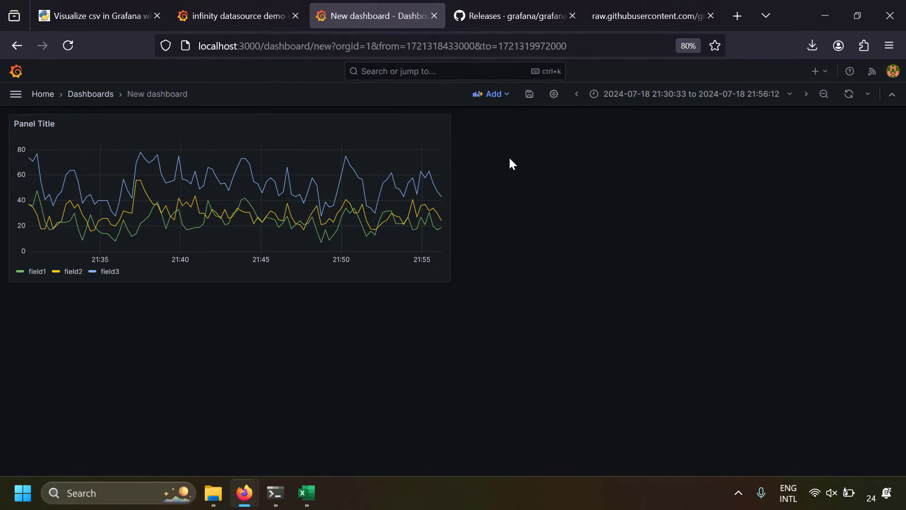
Add a new visualization to the dashboard and set its query type to CSV with the Backend parser
left_click(487, 94)
left_click(496, 118)
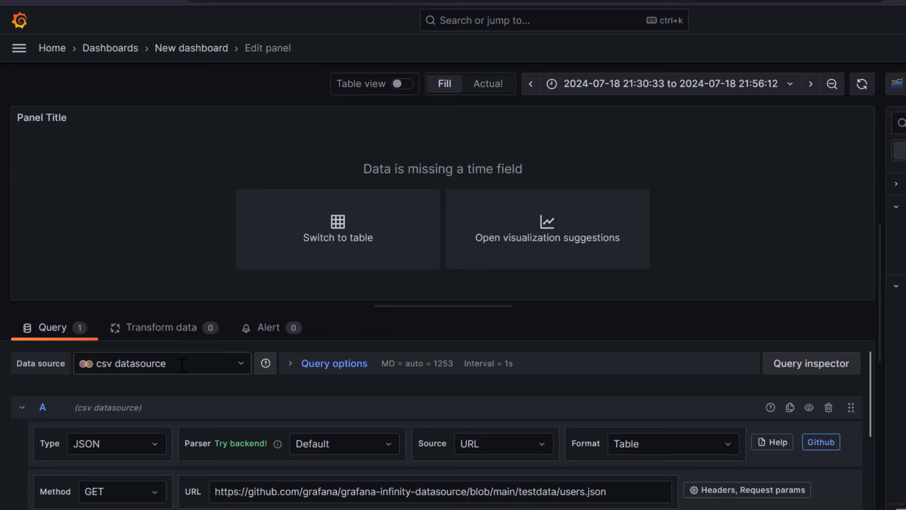
scroll(44, 421, "down", 3)
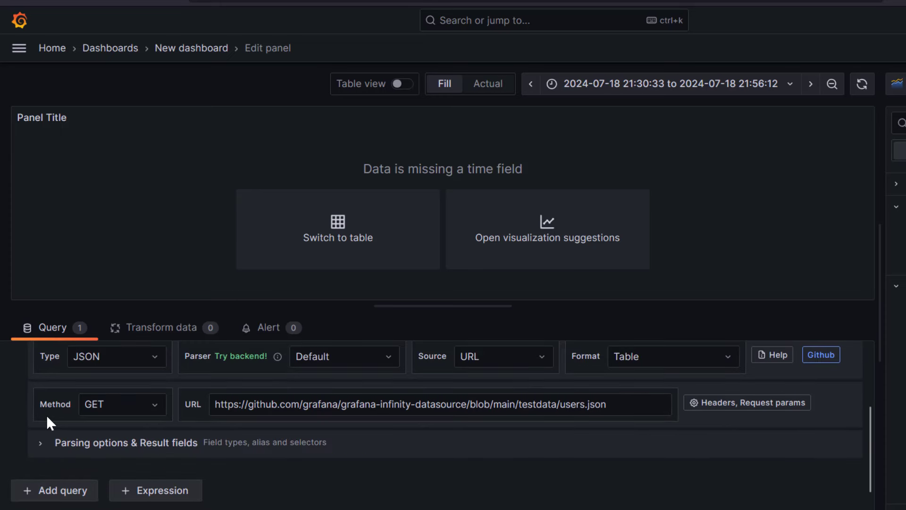
scroll(45, 478, "up", 2)
left_click(104, 428)
left_click(118, 250)
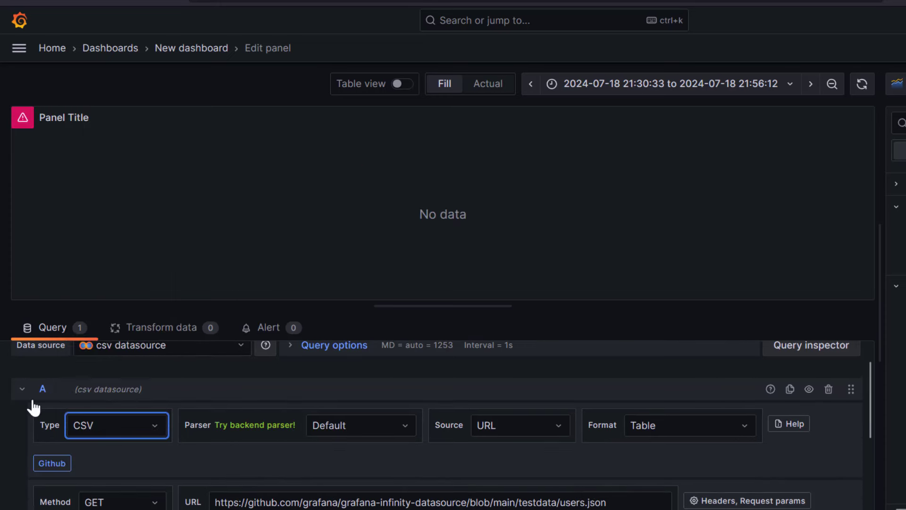
left_click(344, 439)
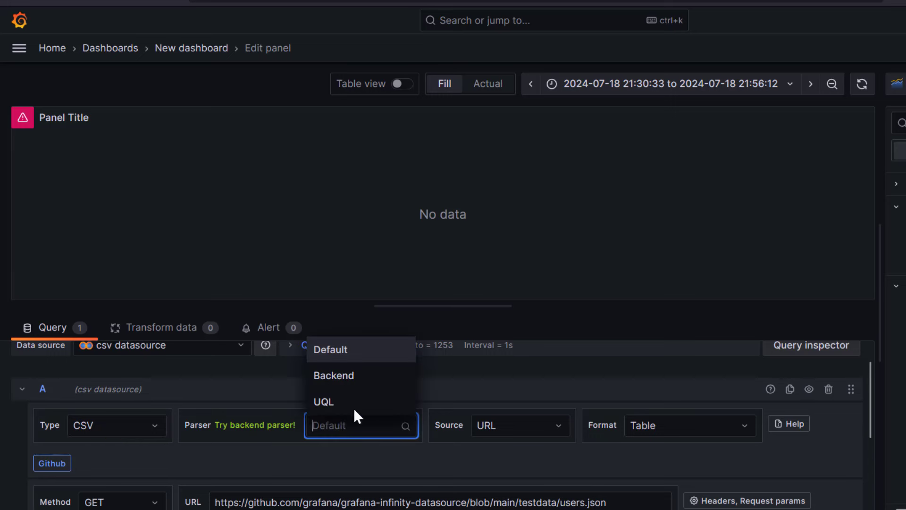
left_click(361, 394)
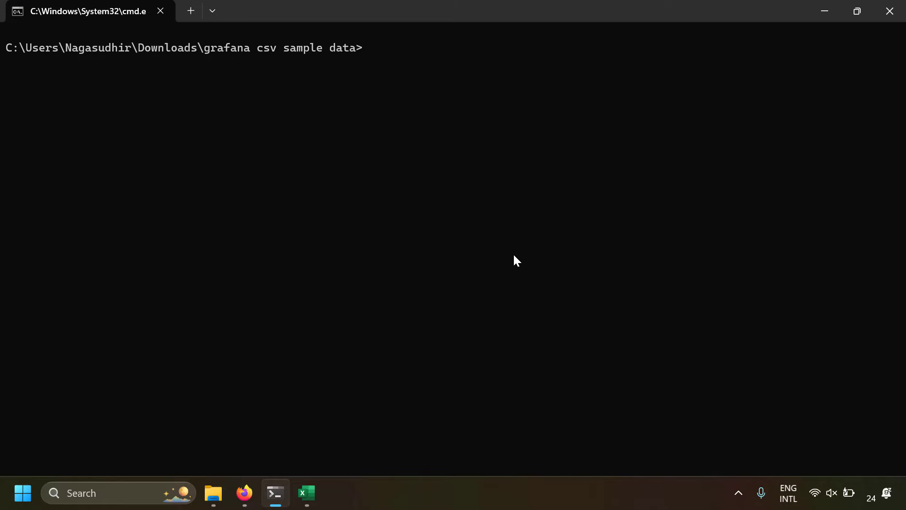
In the command prompt, serve the grafana csv sample data folder by running python -m http.server
type("python -mm")
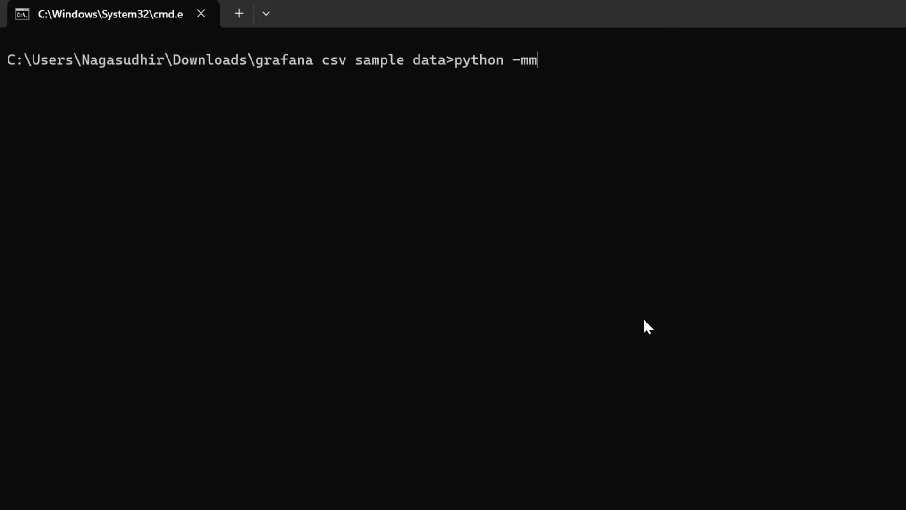
key("BackSpace")
type("http.server")
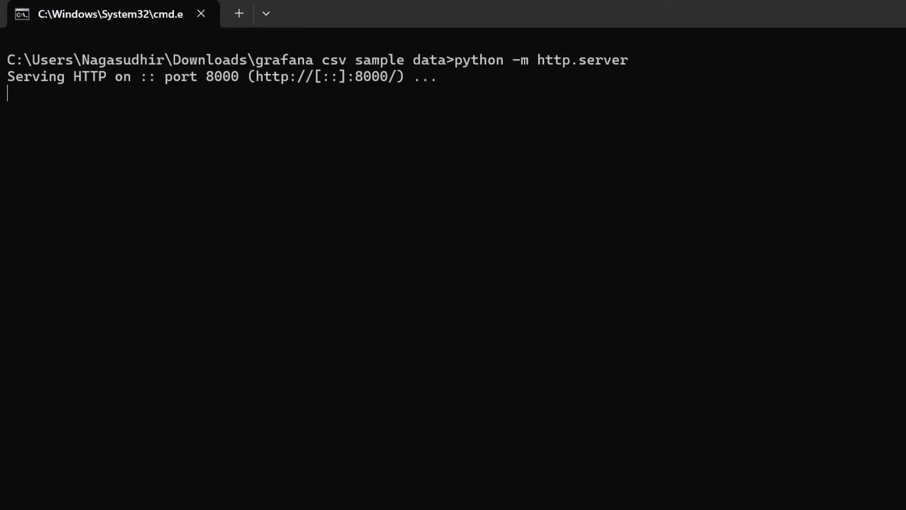
key("alt+Tab")
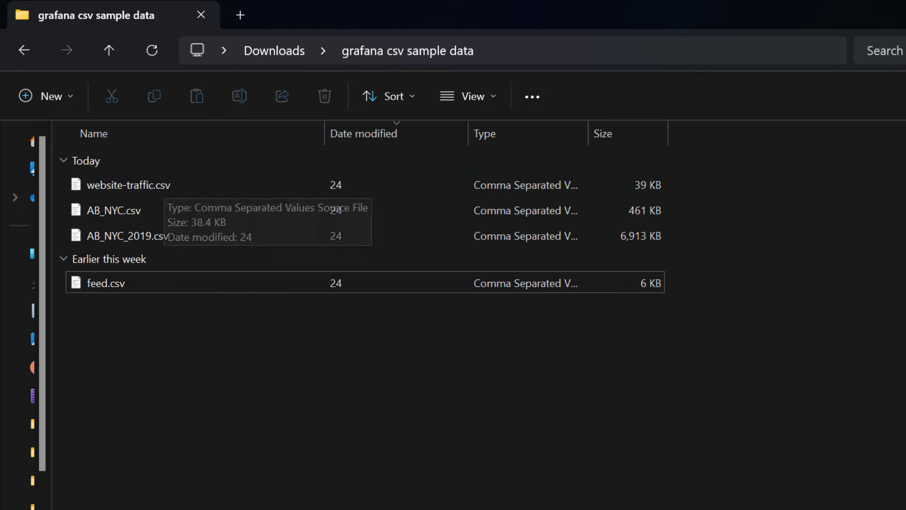
key("alt+Tab")
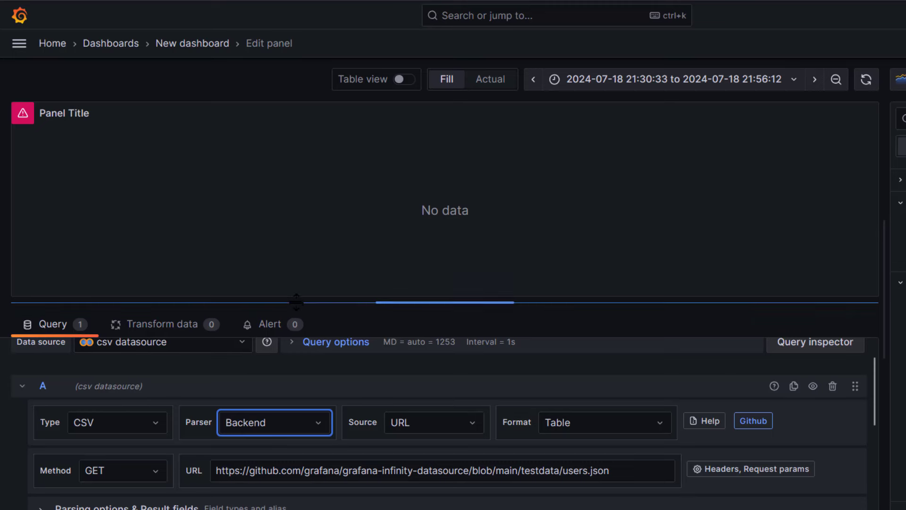
left_click_drag(302, 298, 303, 216)
left_click_drag(611, 388, 208, 388)
type("http")
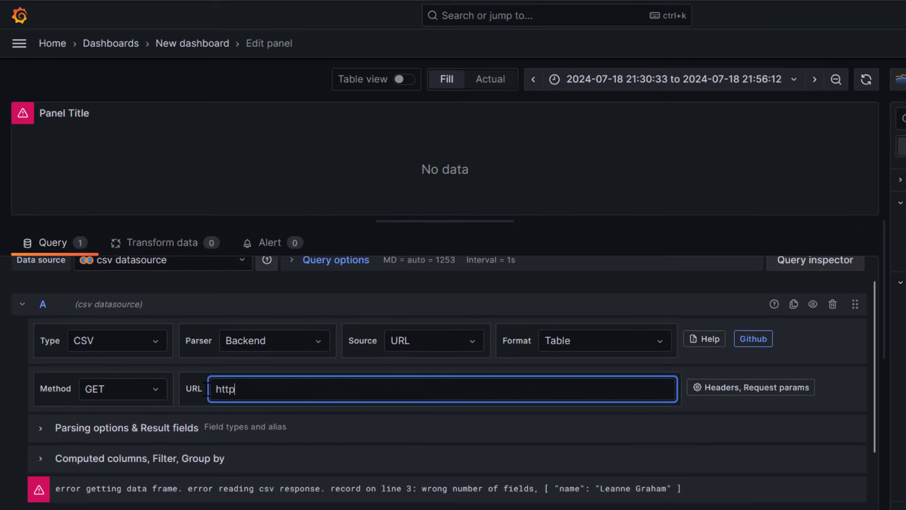
type("://localhost:800")
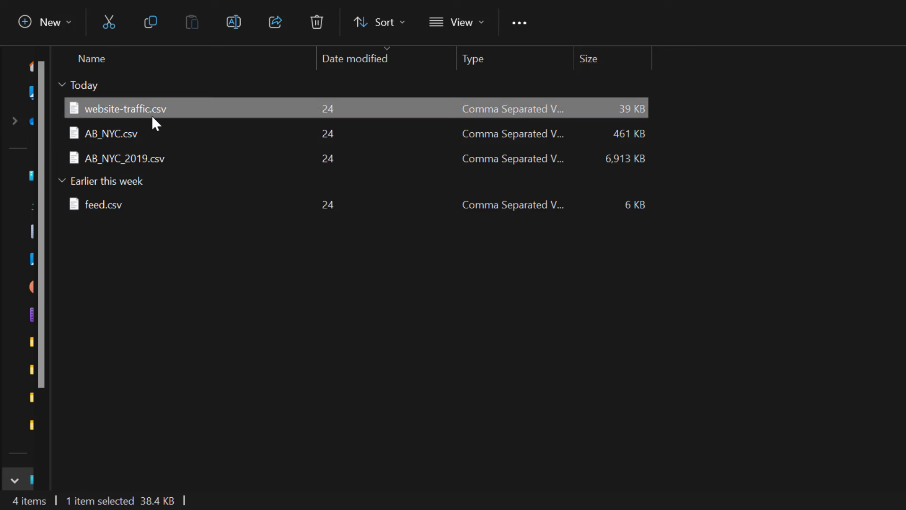
left_click(152, 115)
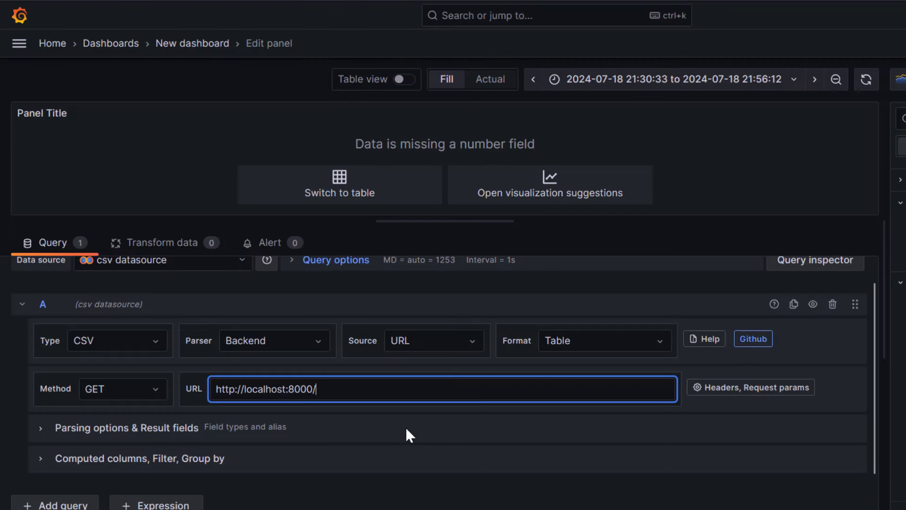
type("website-traffic")
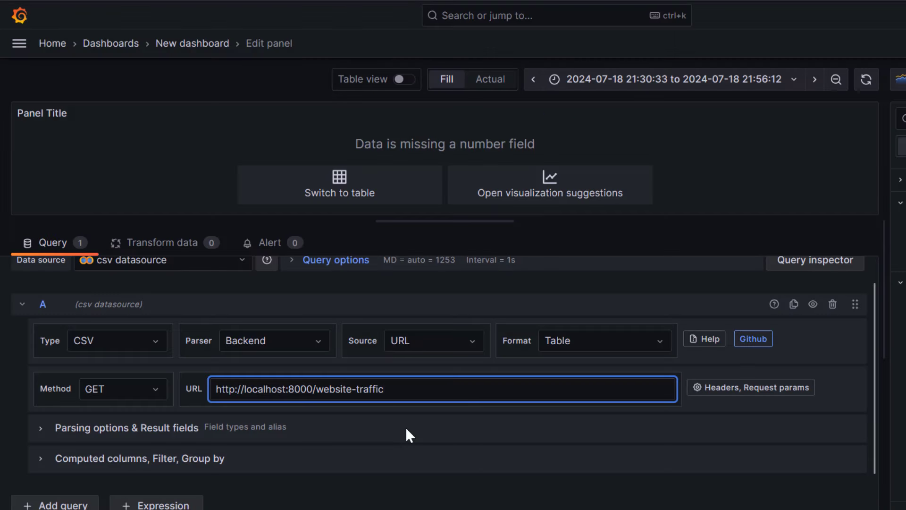
type(".csv")
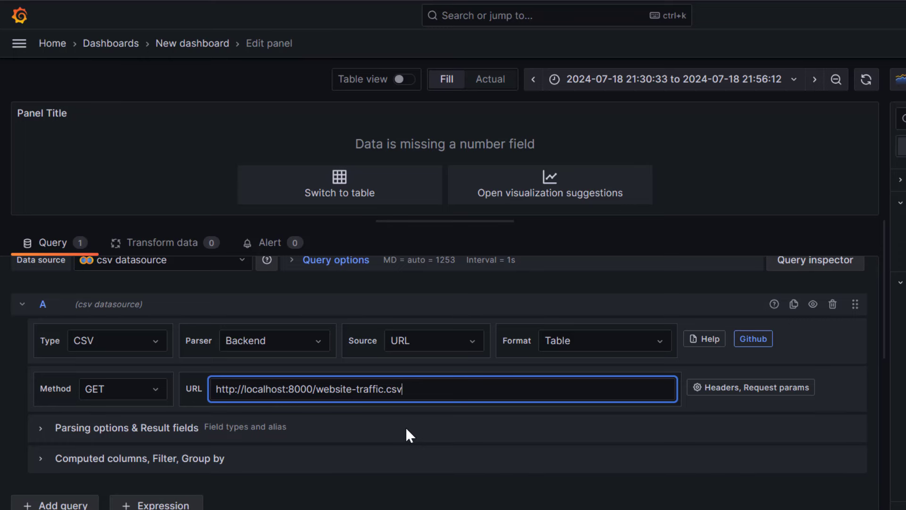
Turn on the table view for the panel and look through the website traffic rows
left_click(408, 80)
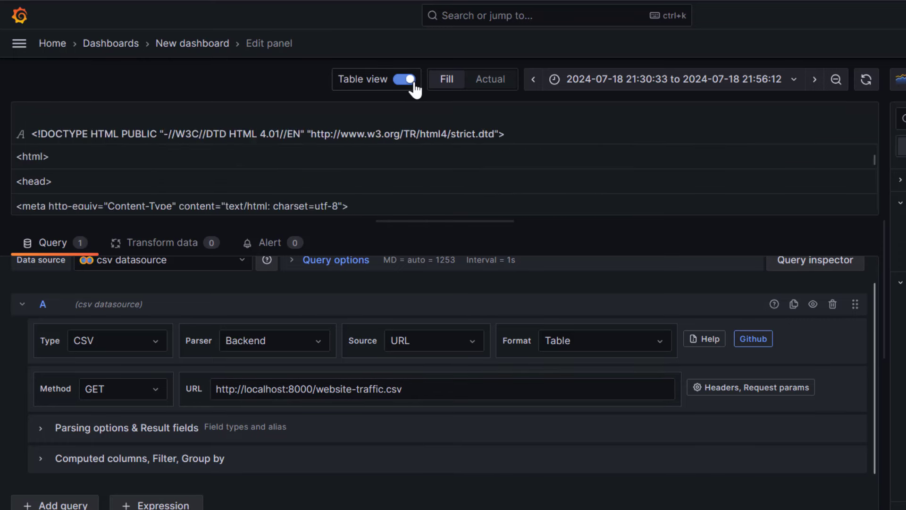
scroll(642, 184, "down", 5)
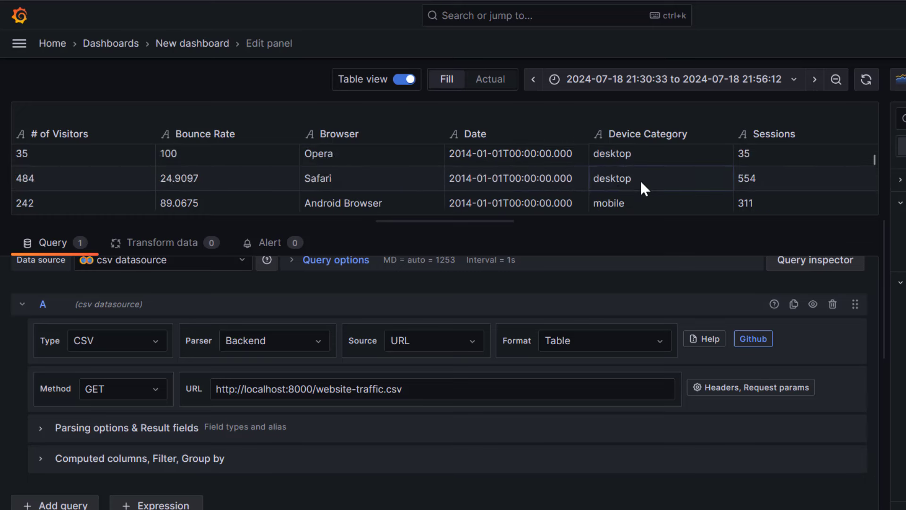
scroll(641, 181, "up", 5)
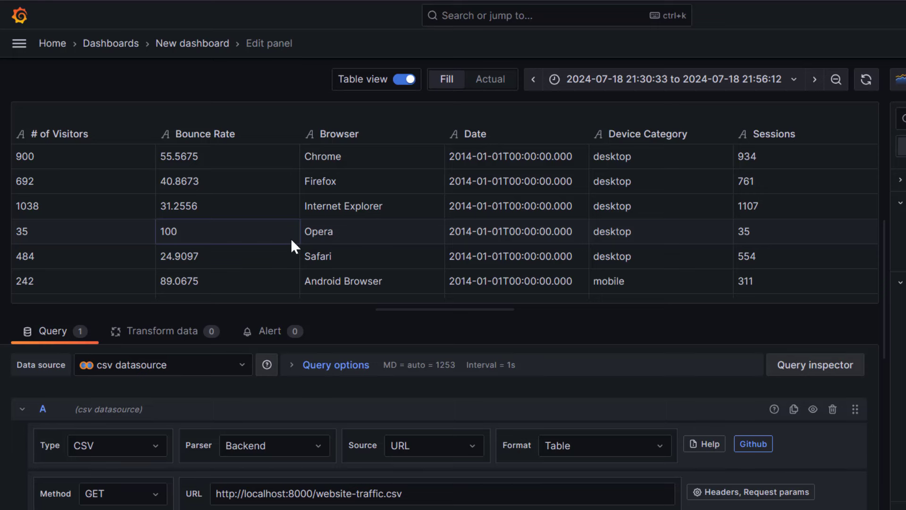
Expand the computed columns, filter and group-by options and enter sum(visitors) as the Summarize expression
left_click_drag(401, 309, 399, 190)
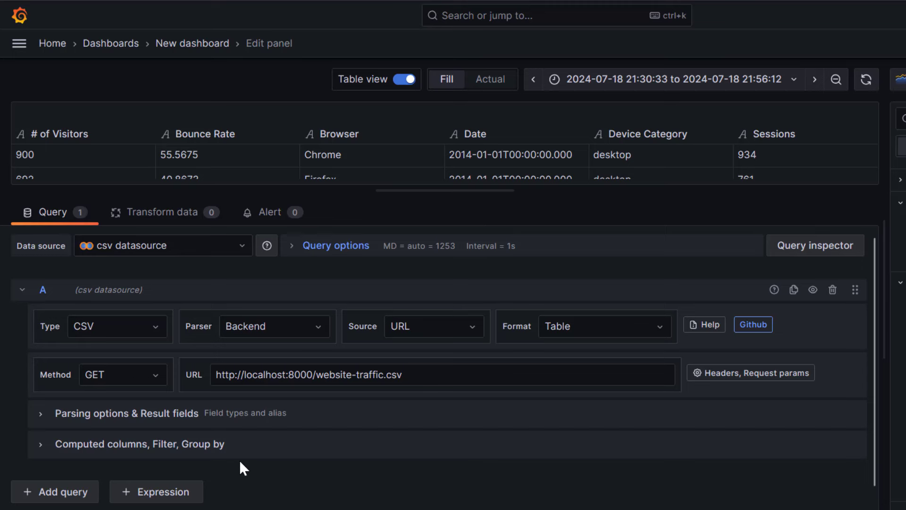
left_click(40, 444)
scroll(330, 467, "down", 2)
scroll(355, 466, "down", 2)
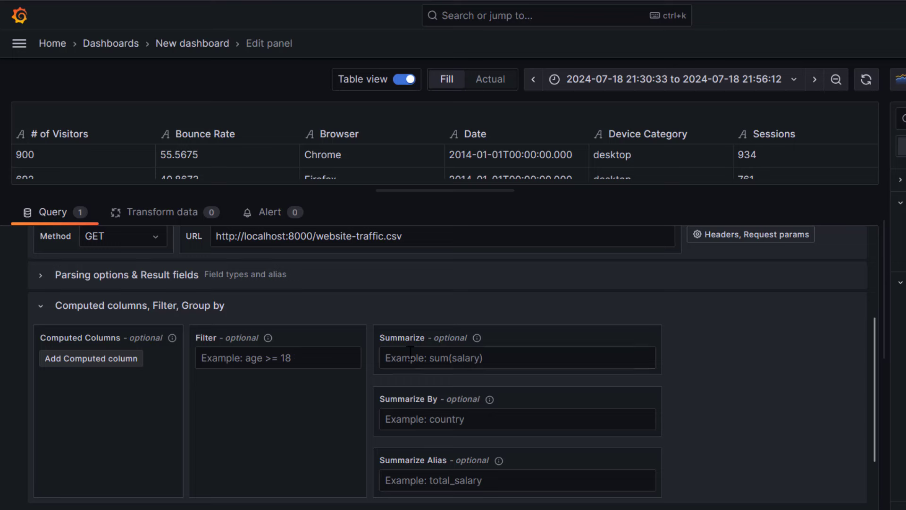
mouse_move(479, 337)
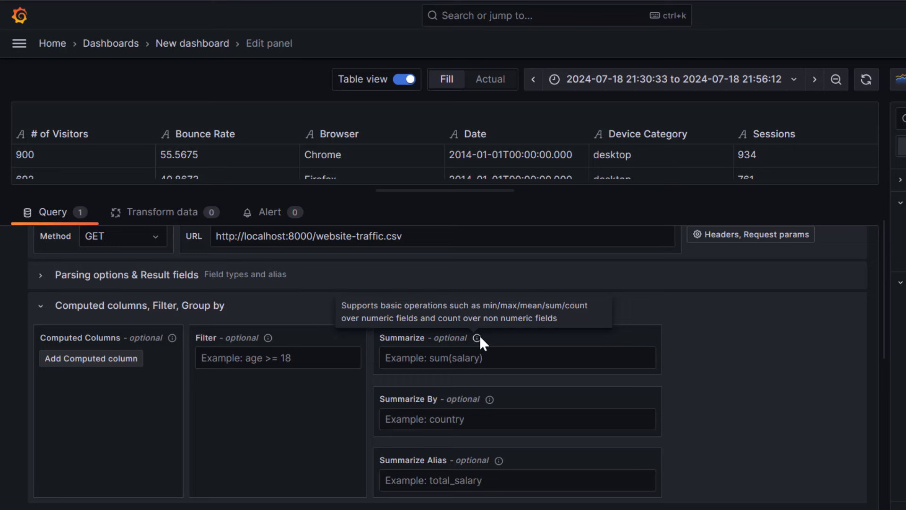
left_click(476, 360)
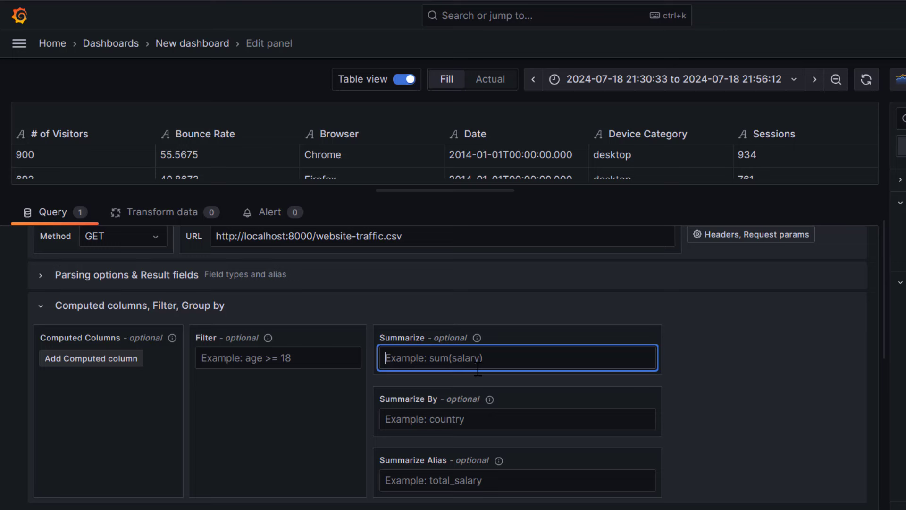
type("sum(visit")
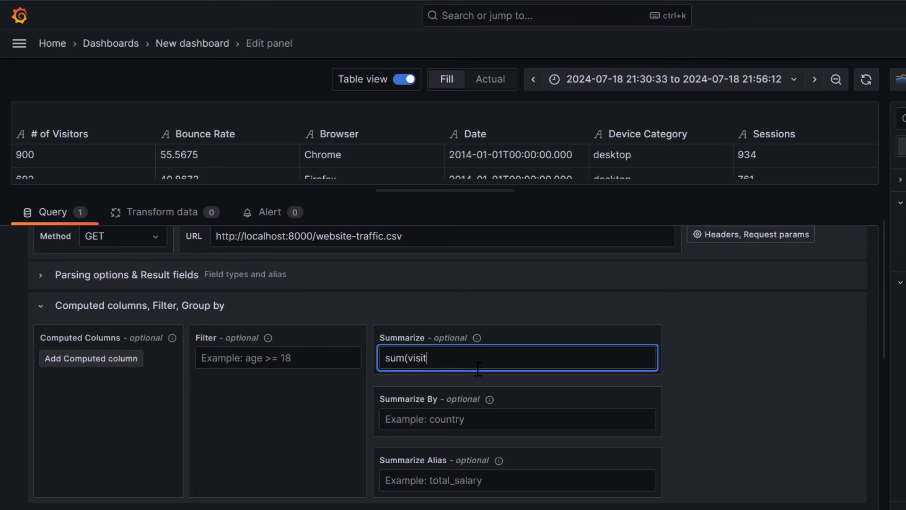
type("ors)")
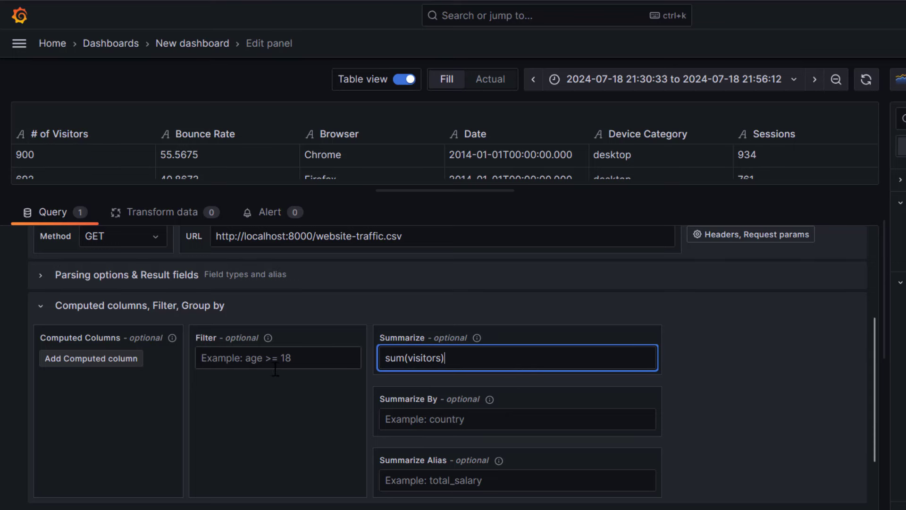
Expand the parsing options and define the column "# of visitors" with the title visitors
left_click(38, 279)
left_click(373, 328)
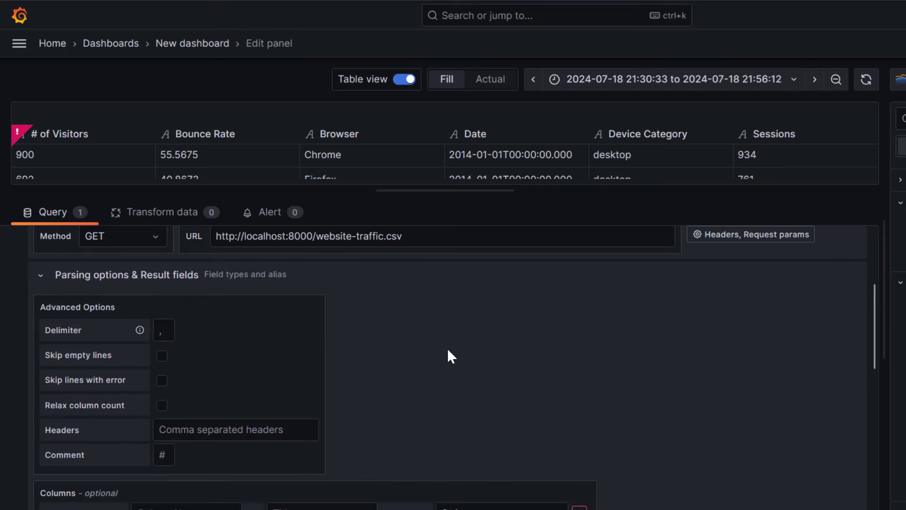
scroll(422, 407, "down", 4)
left_click(191, 309)
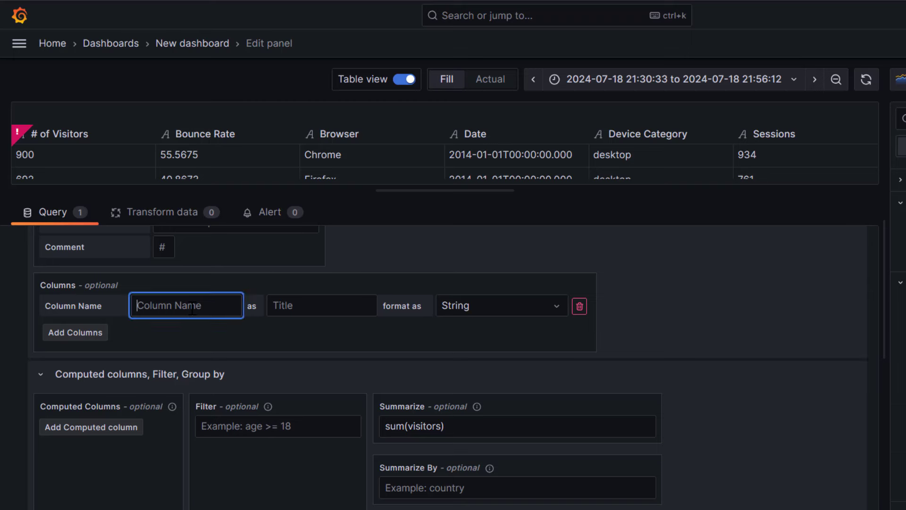
left_click(100, 127)
left_click(187, 305)
type("# of visitors")
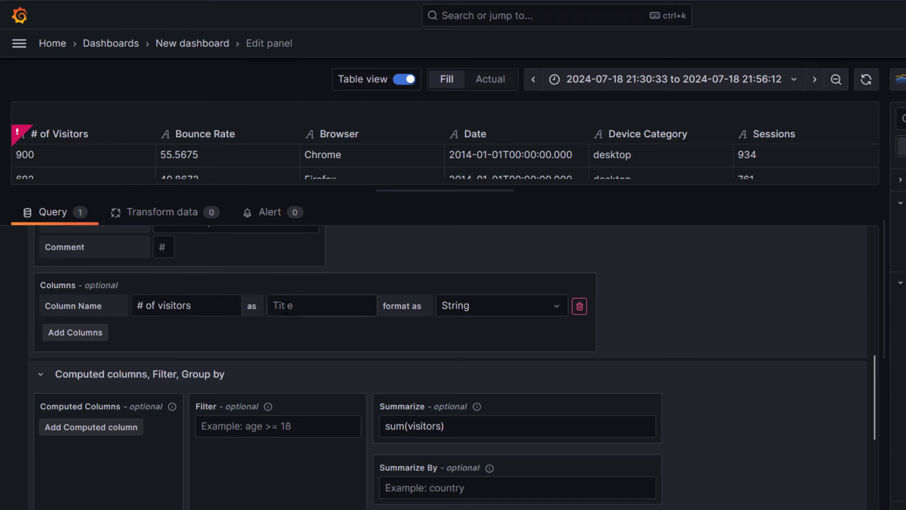
left_click(286, 309)
type("visitors")
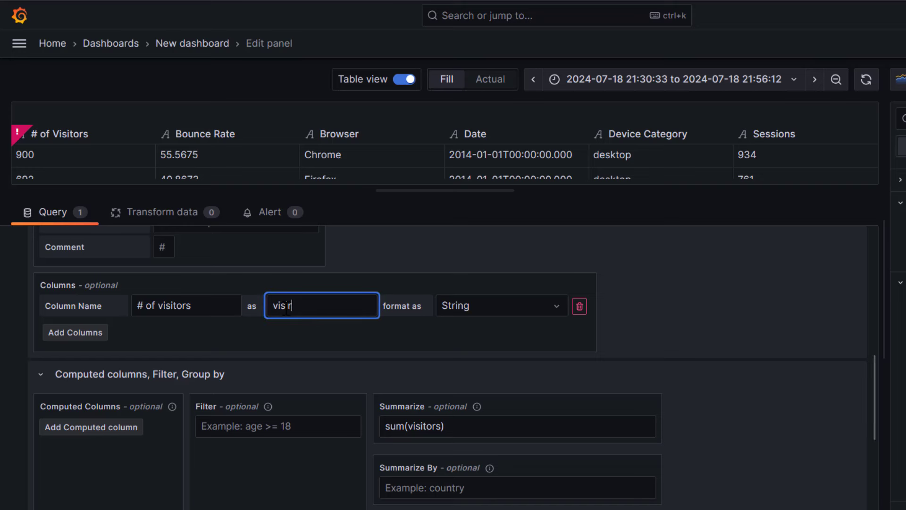
Add a second column named Browsee and format the visitors column as Number
left_click(75, 332)
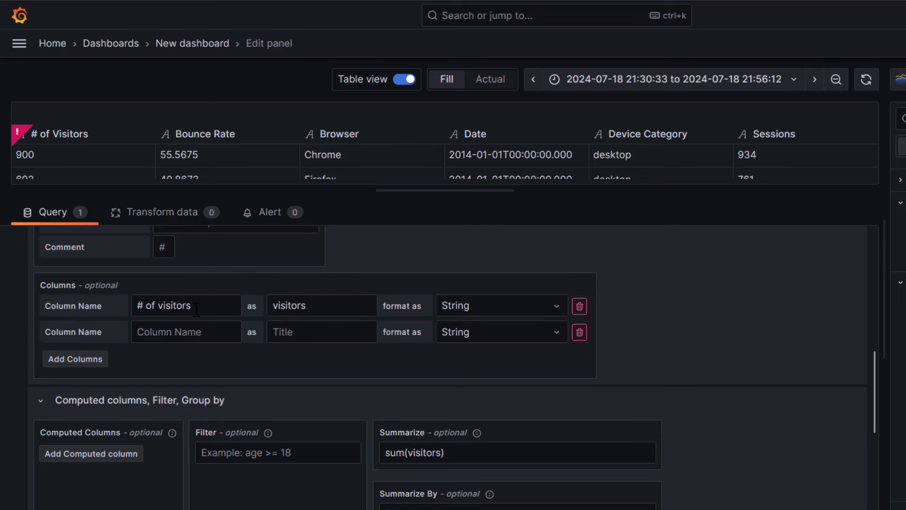
left_click(187, 332)
type("Browsee")
left_click(510, 308)
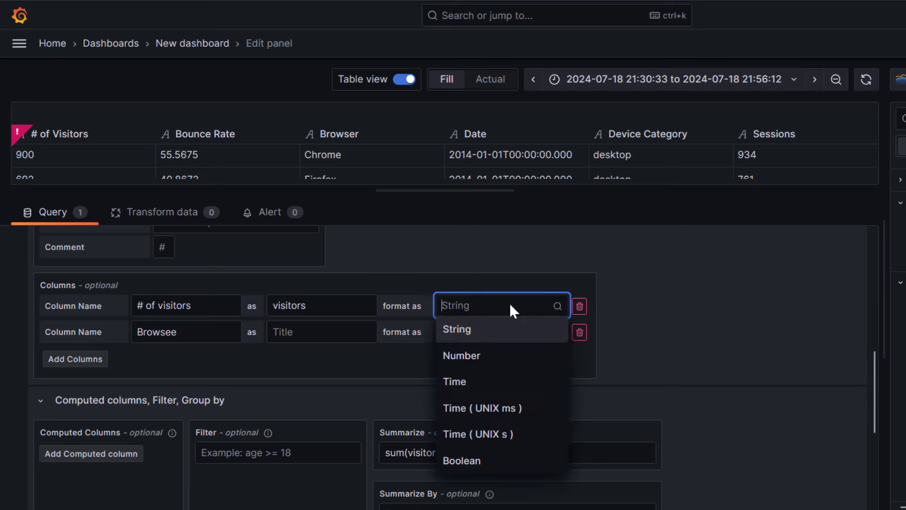
left_click(485, 354)
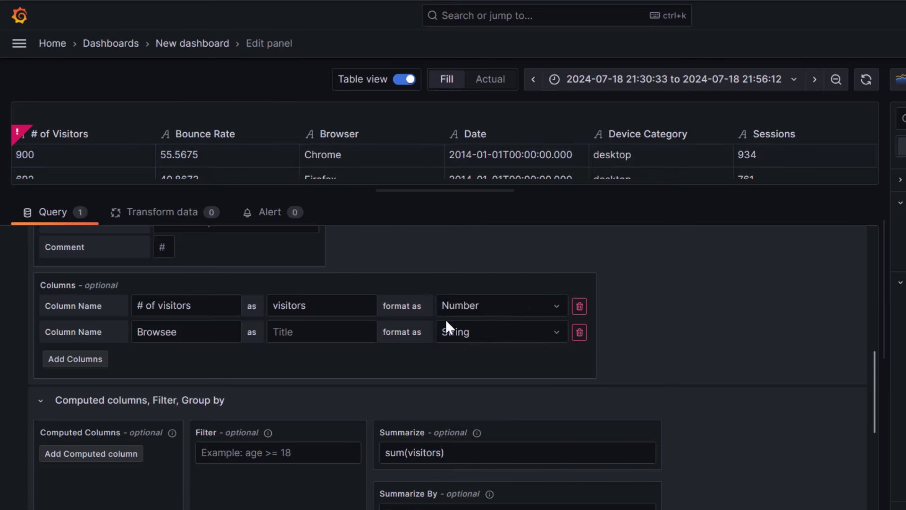
Group the sum(visitors) summary by the Browser column using the Summarize By option
scroll(525, 378, "up", 2)
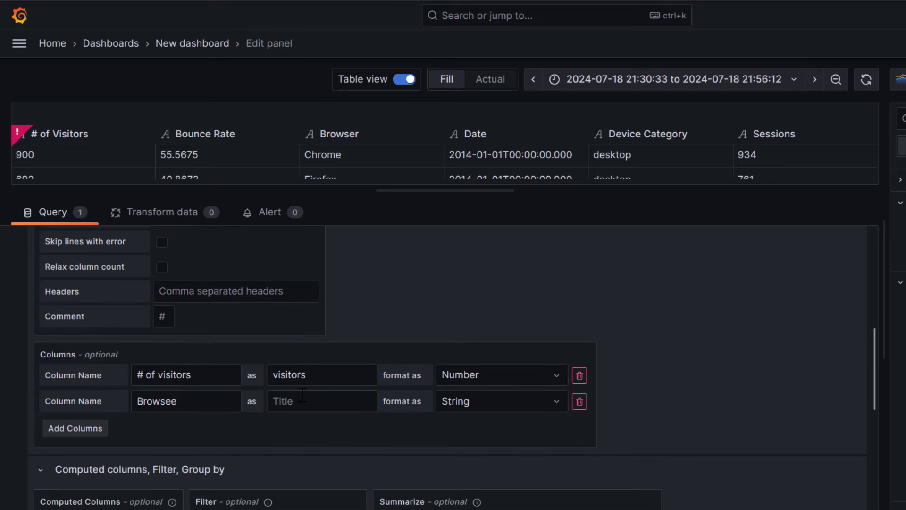
scroll(325, 377, "down", 2)
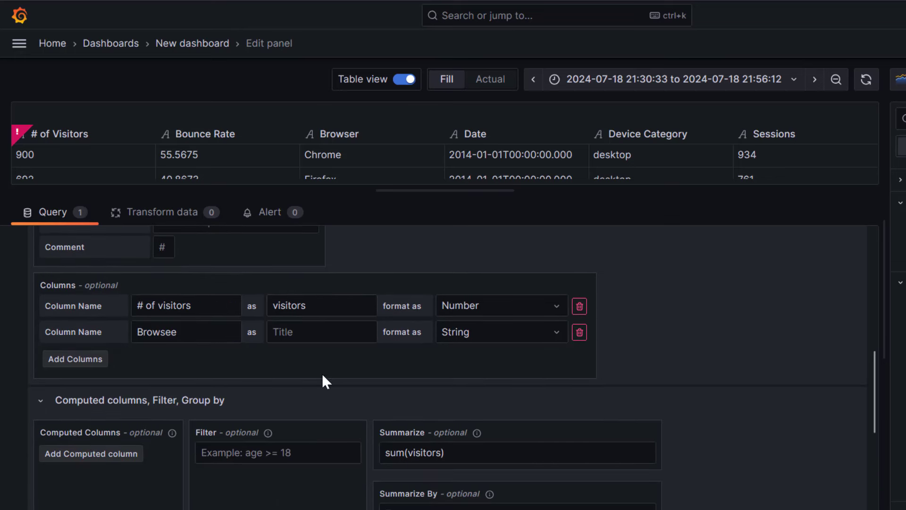
scroll(461, 441, "down", 2)
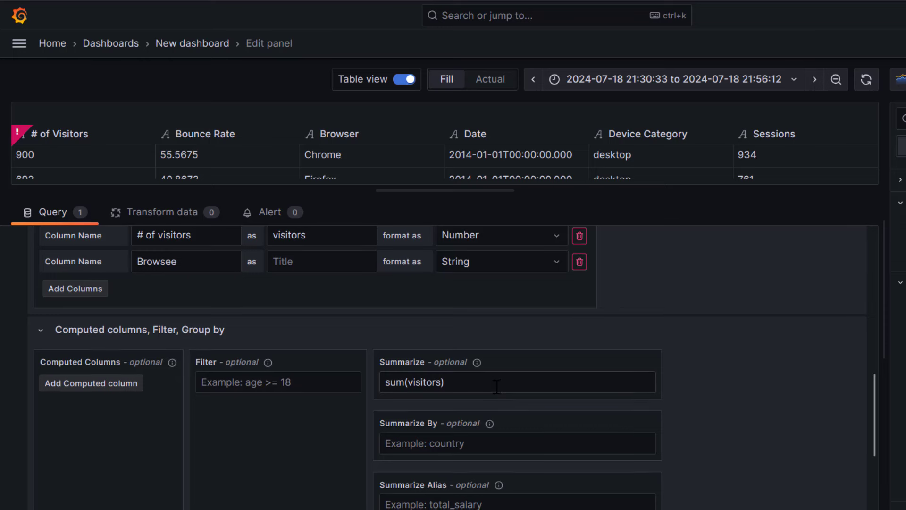
scroll(496, 386, "down", 3)
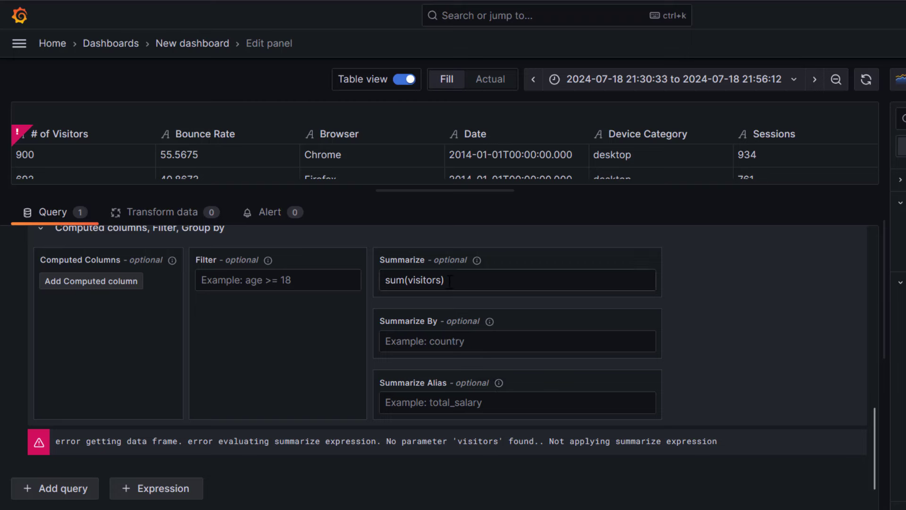
left_click(401, 337)
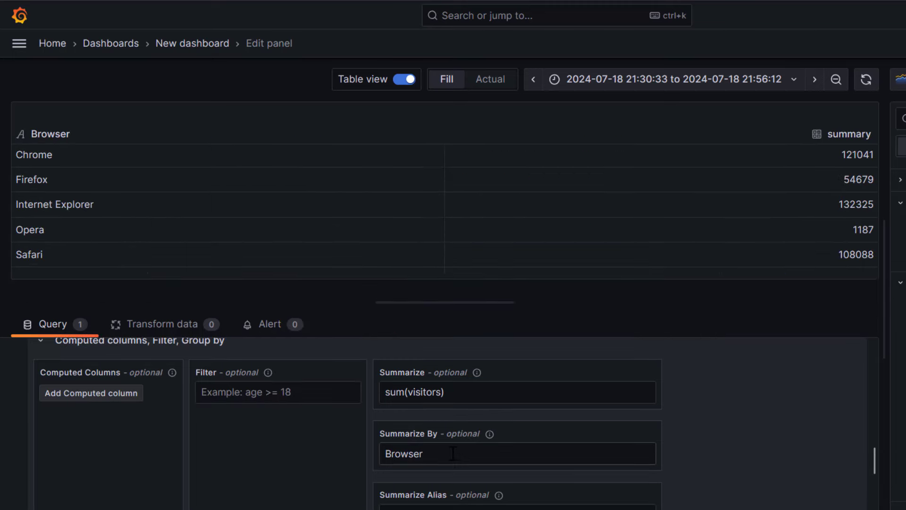
Clear the Summarize By grouping to see the overall visitor sum and enter Browser there again
left_click(452, 454)
key("ctrl+a")
key("BackSpace")
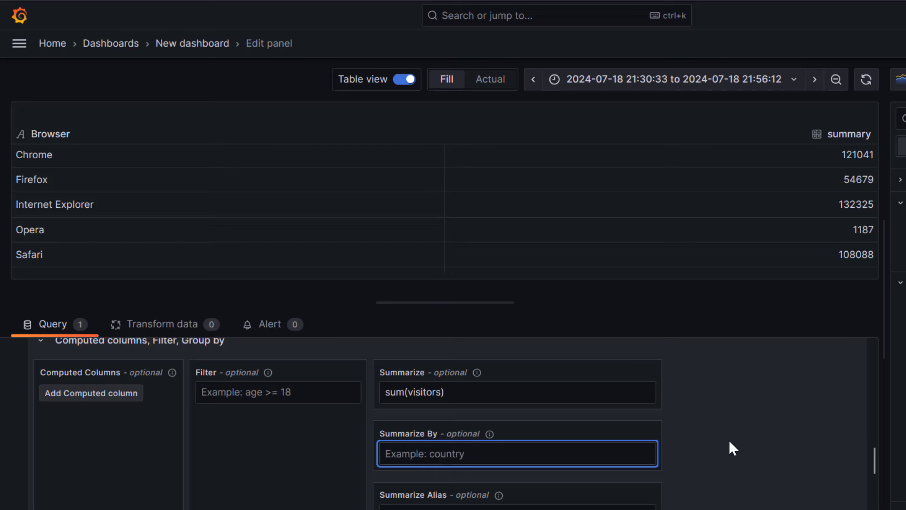
left_click(765, 436)
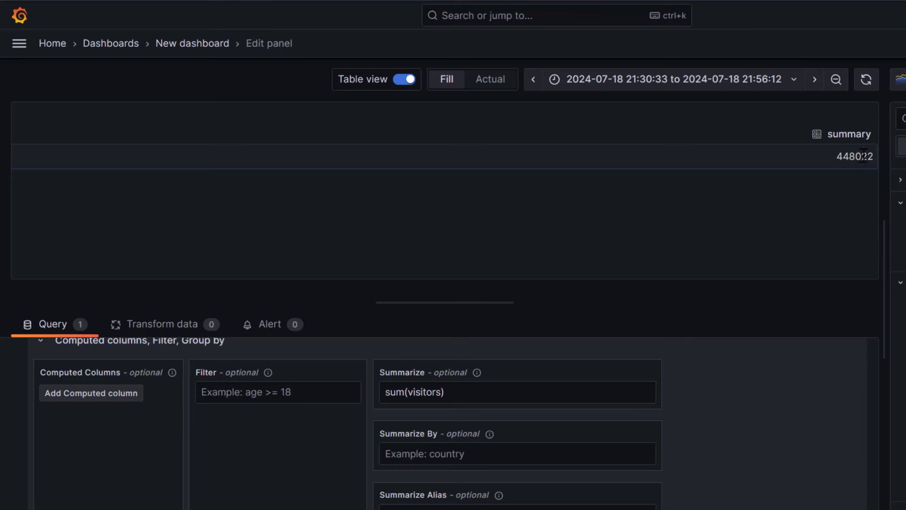
left_click(409, 454)
type("Browser")
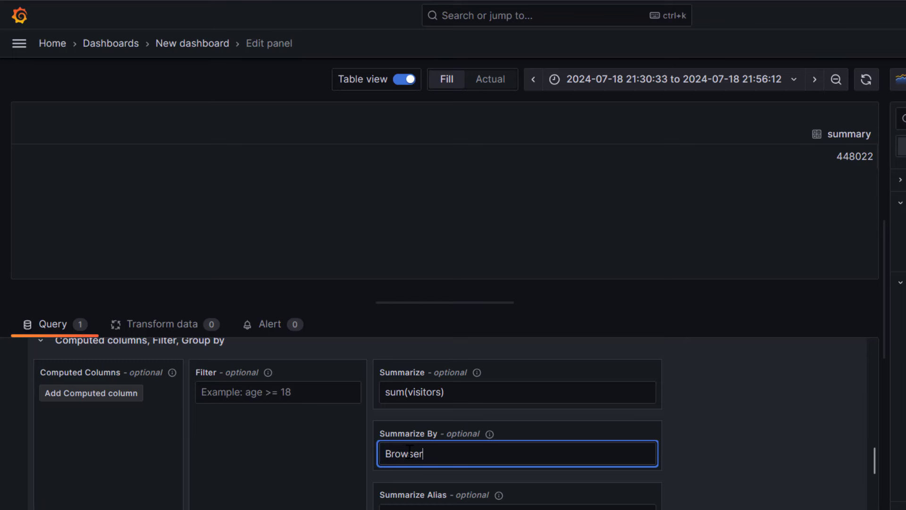
left_click(770, 453)
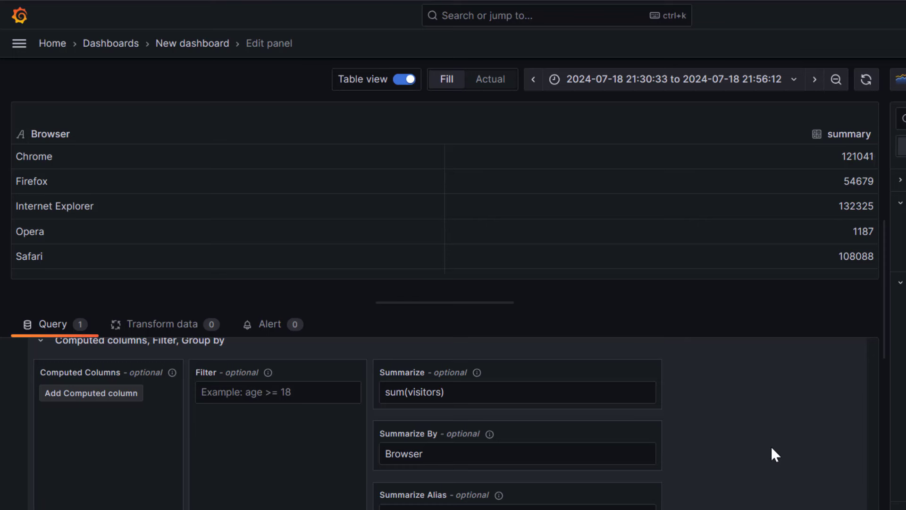
Set the Summarize Alias of the visitor sum to browser_visitors
left_click(648, 399)
key("ctrl+a")
left_click(750, 412)
scroll(750, 412, "down", 2)
left_click(559, 446)
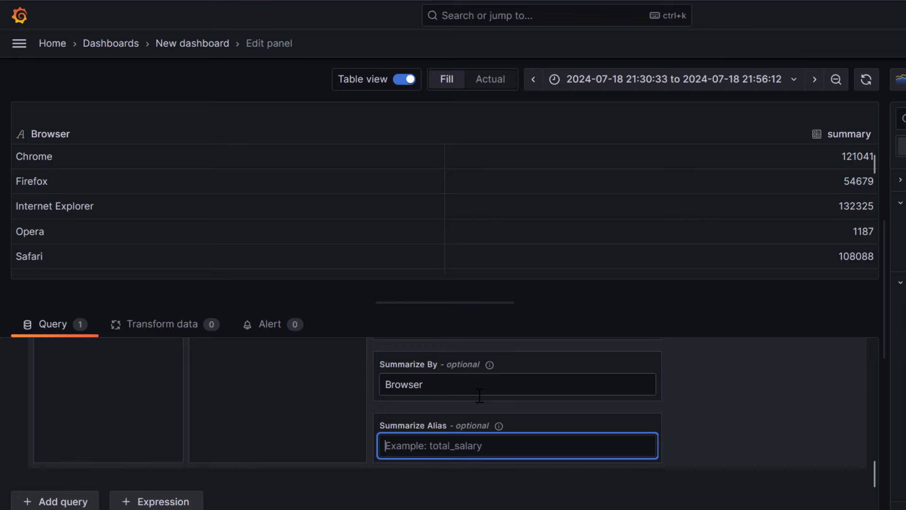
type("visitors")
key("Home")
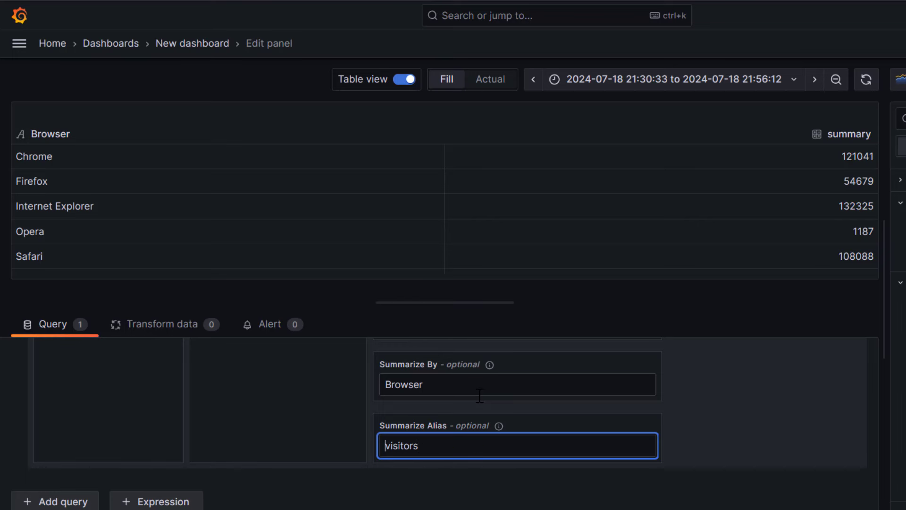
type("browser_")
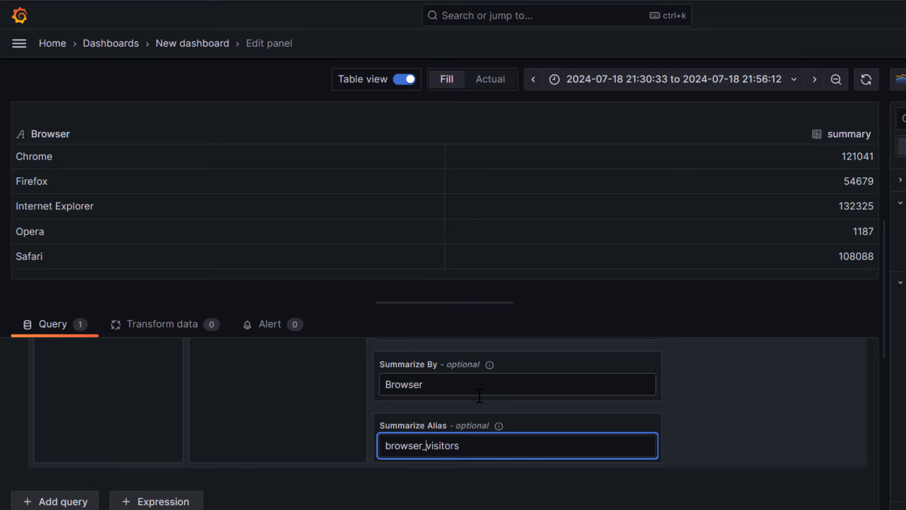
left_click(757, 399)
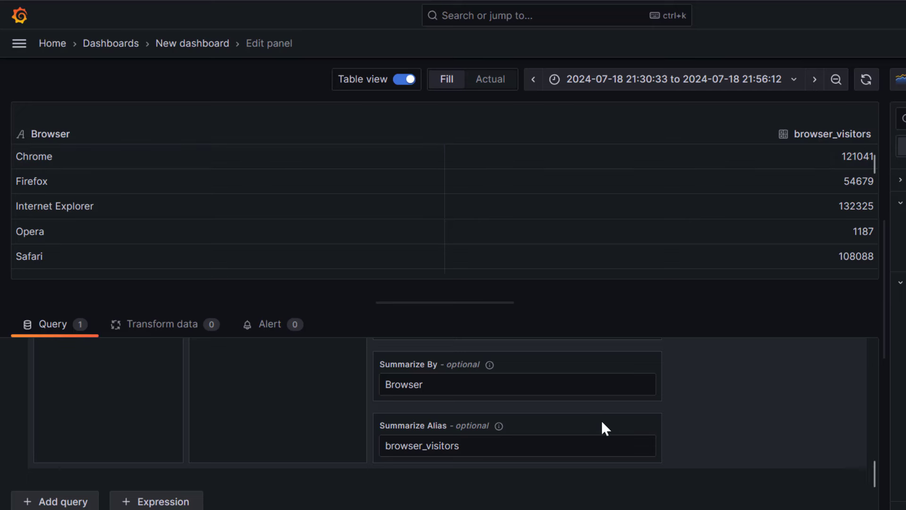
Change the panel's visualization to Bar gauge and turn off the table view
scroll(567, 423, "up", 2)
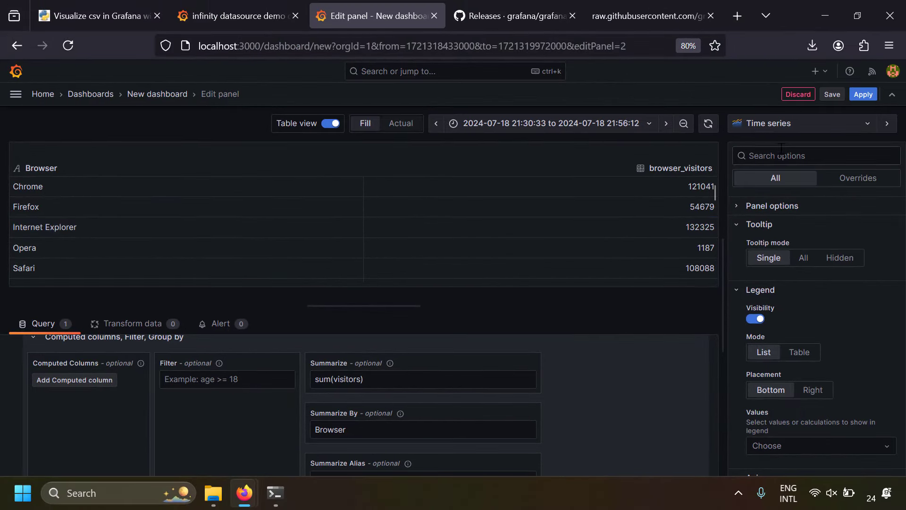
left_click(791, 135)
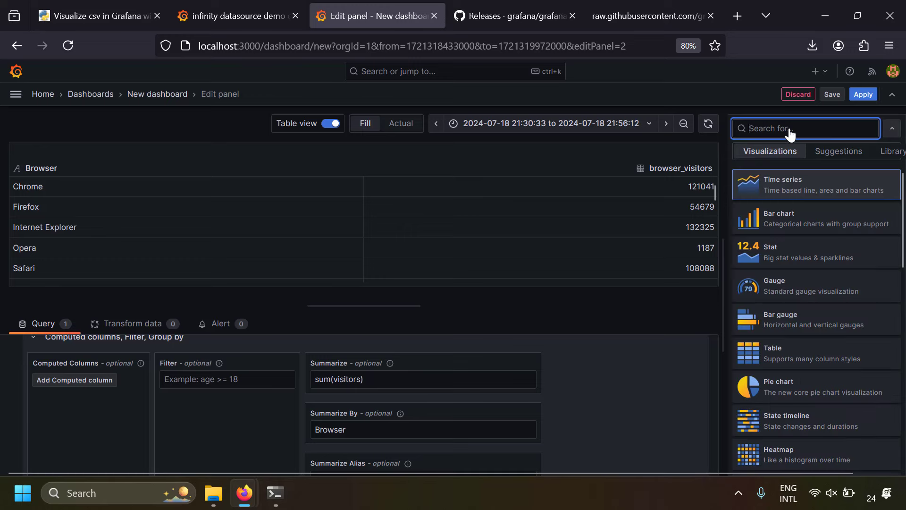
left_click(791, 320)
left_click(329, 125)
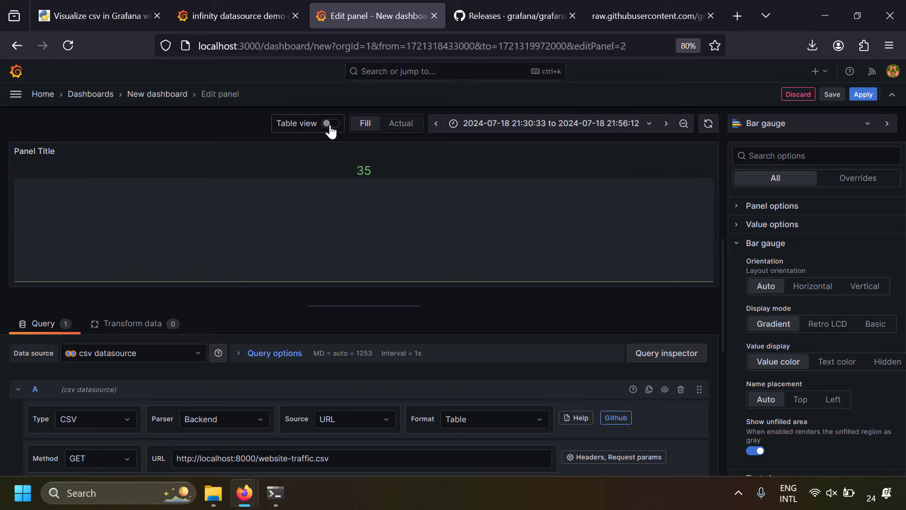
Set the bar gauge orientation to Horizontal, show All values instead of a calculation, and look through the browser bars
left_click(813, 286)
left_click(783, 225)
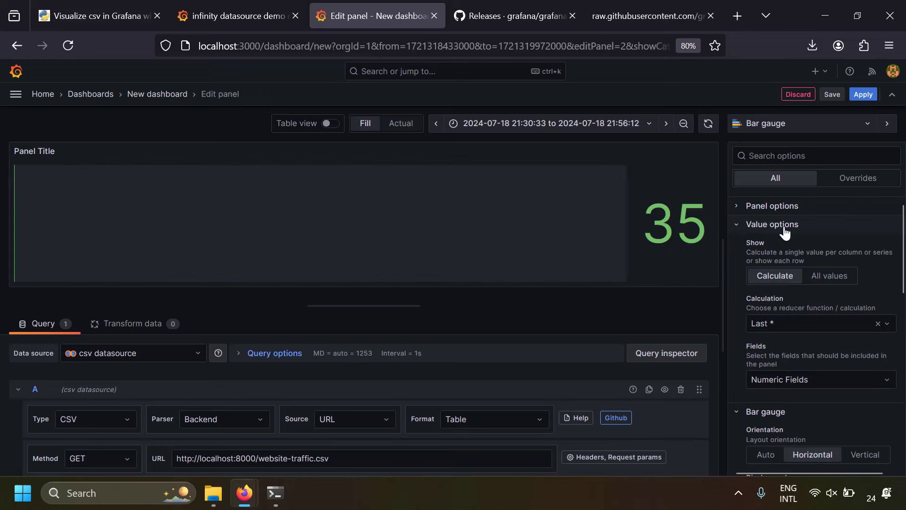
left_click(826, 278)
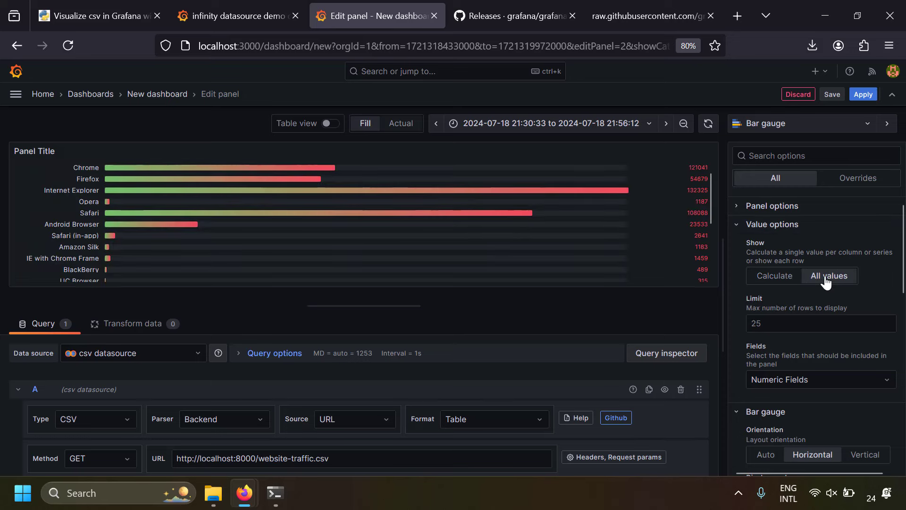
scroll(152, 193, "down", 2)
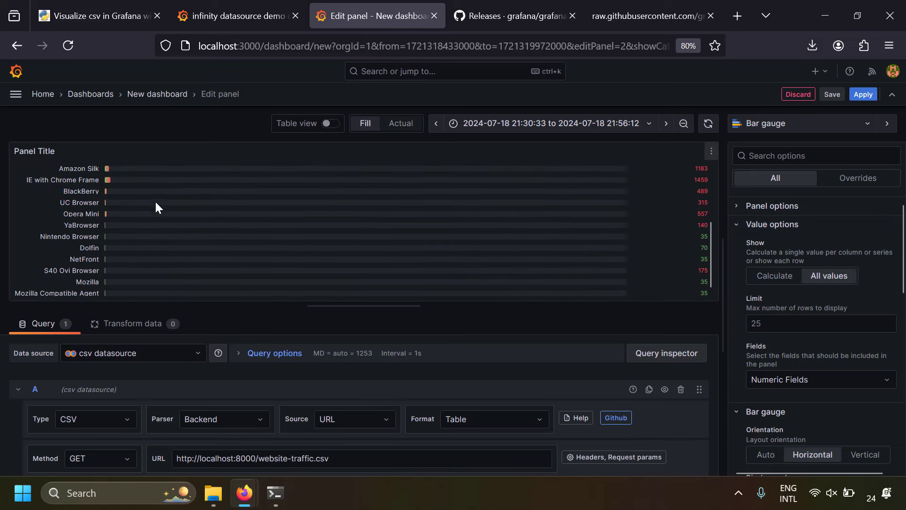
scroll(155, 203, "up", 2)
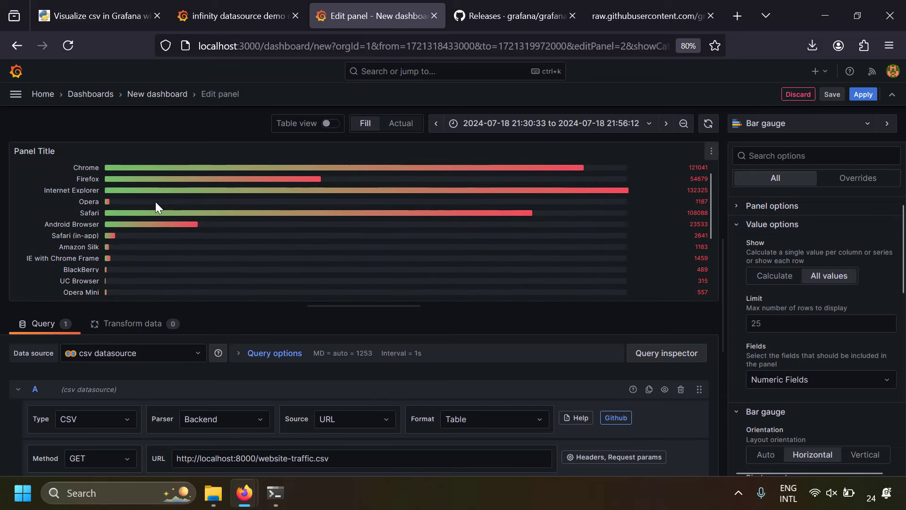
Set the red threshold to 1000 and look through the bar gauge rows
left_click(738, 231)
left_click(739, 242)
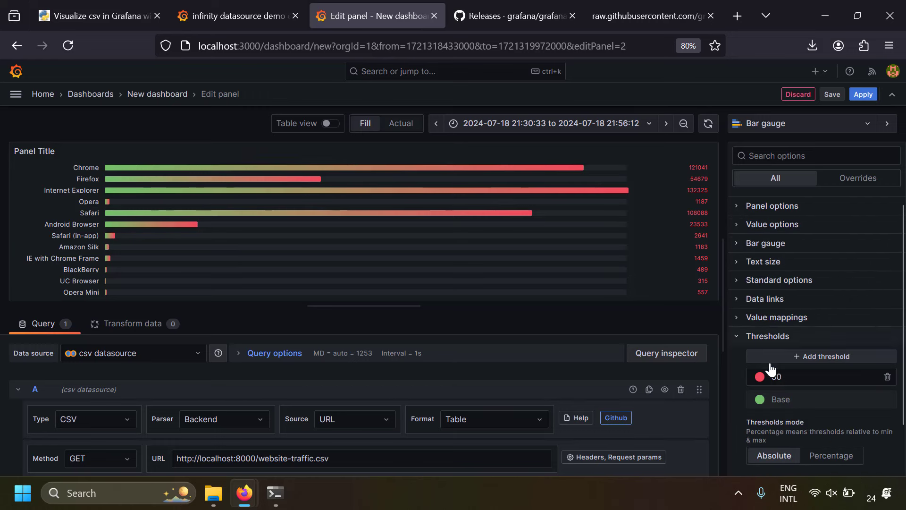
double_click(770, 379)
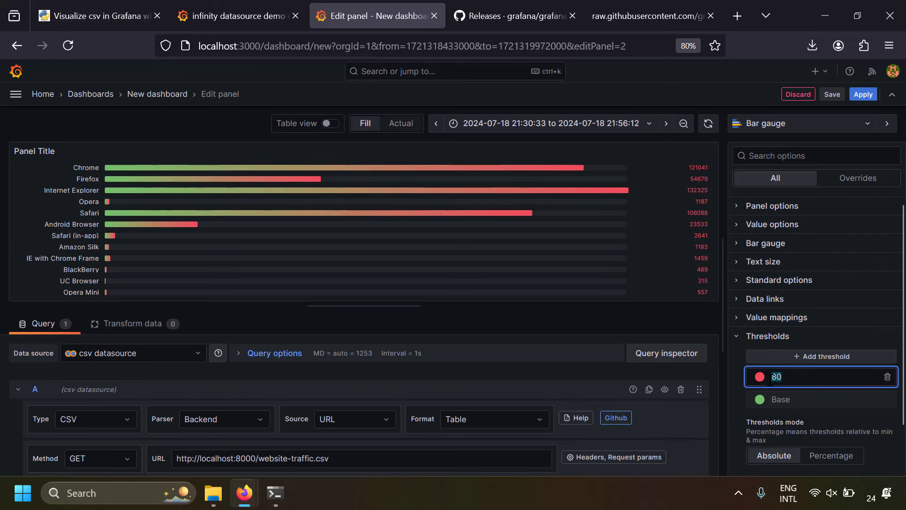
type("1000")
left_click(622, 285)
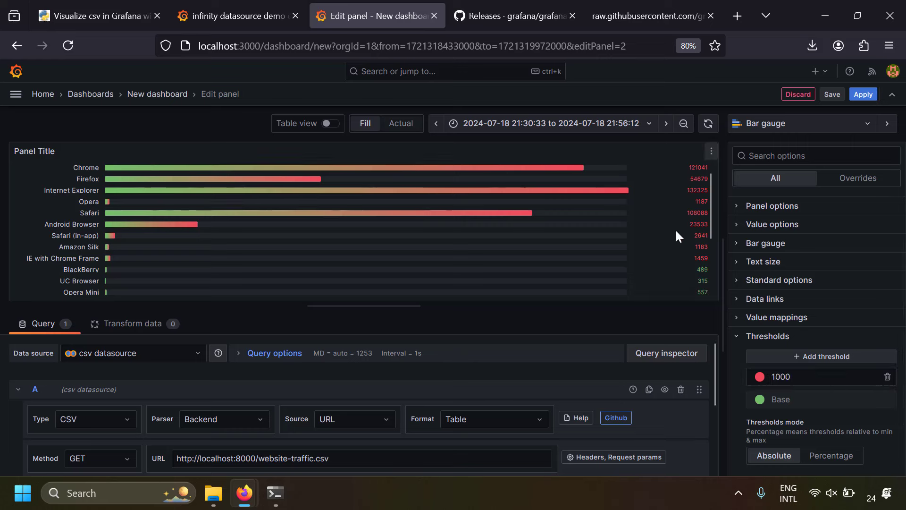
scroll(435, 258, "down", 3)
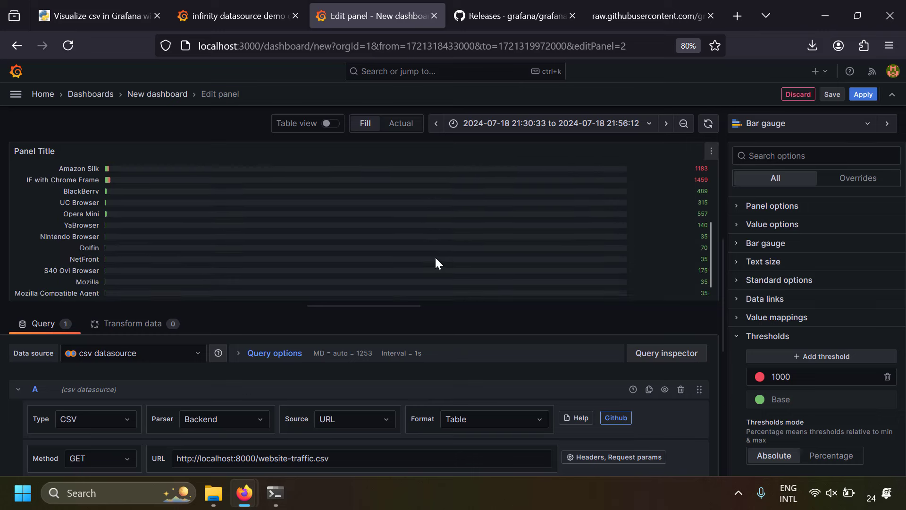
scroll(436, 258, "up", 3)
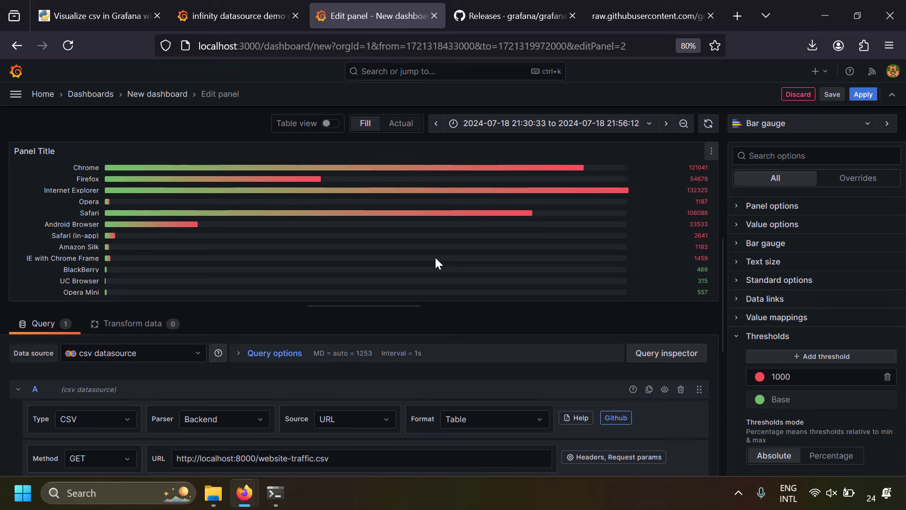
Return to the new dashboard and add another visualization panel
left_click(160, 94)
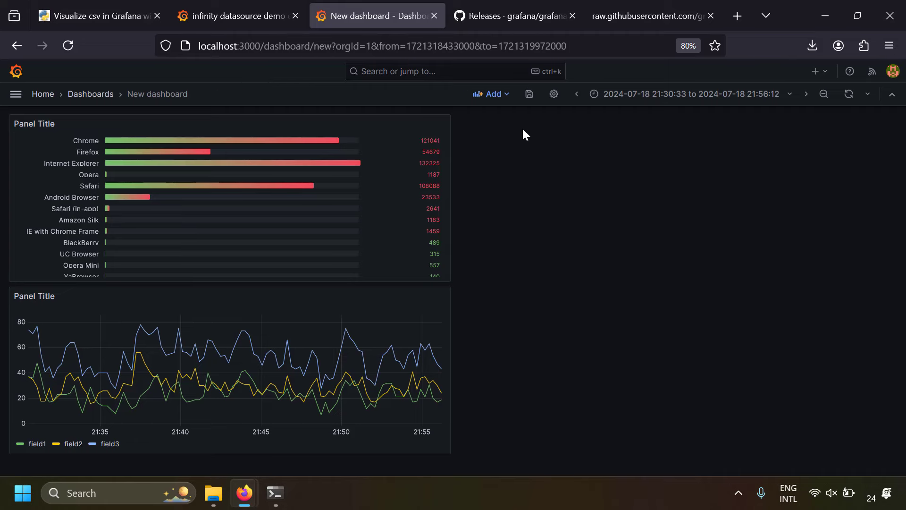
left_click(491, 94)
left_click(485, 118)
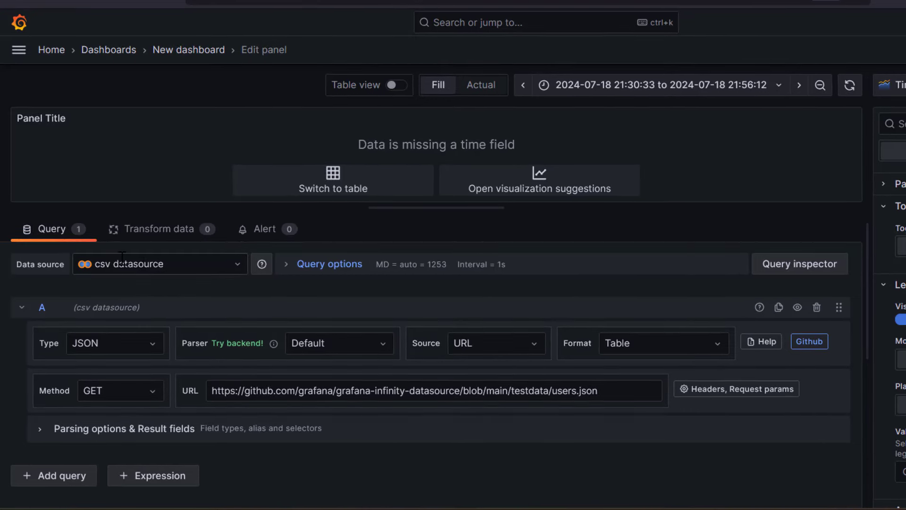
Set the new panel's query type to CSV and its parser to Backend
left_click(130, 344)
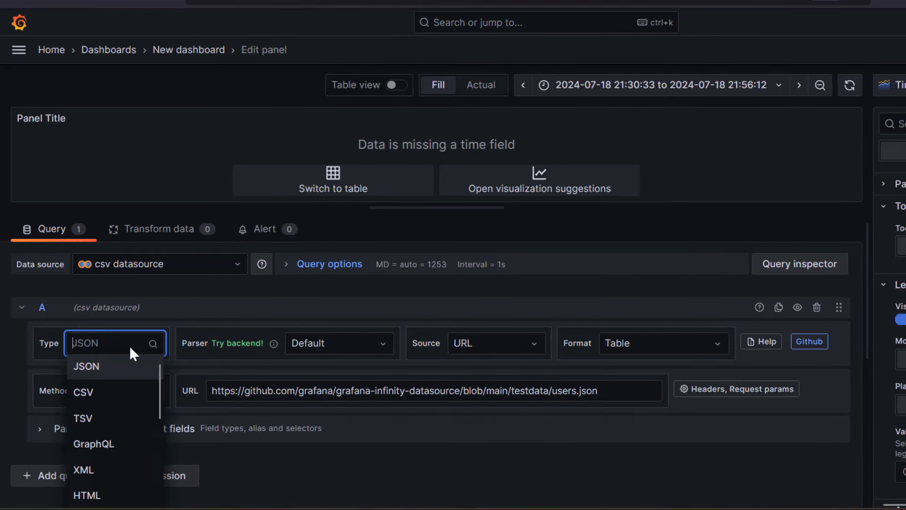
left_click(112, 390)
left_click(339, 343)
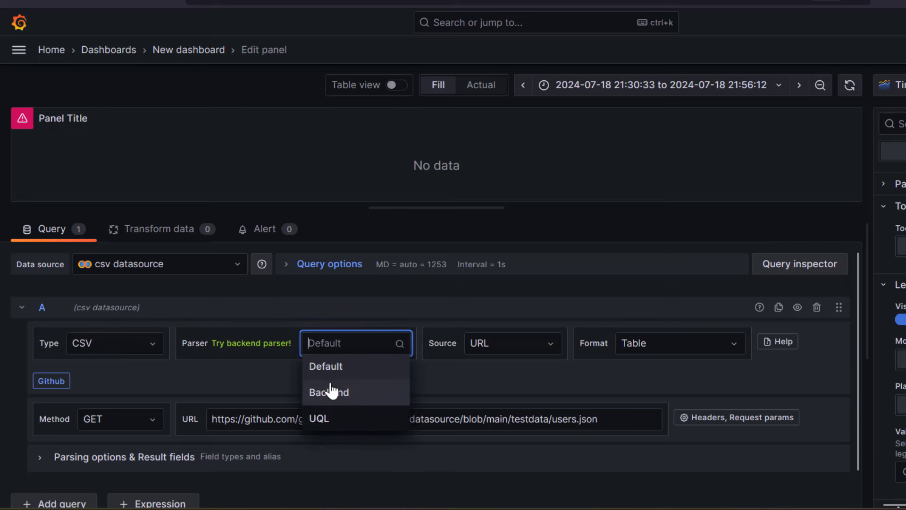
left_click(330, 392)
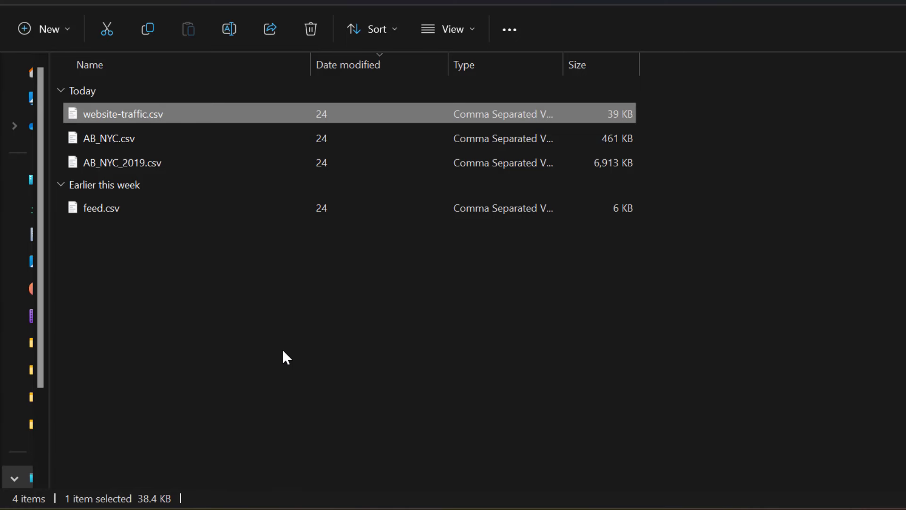
left_click(147, 138)
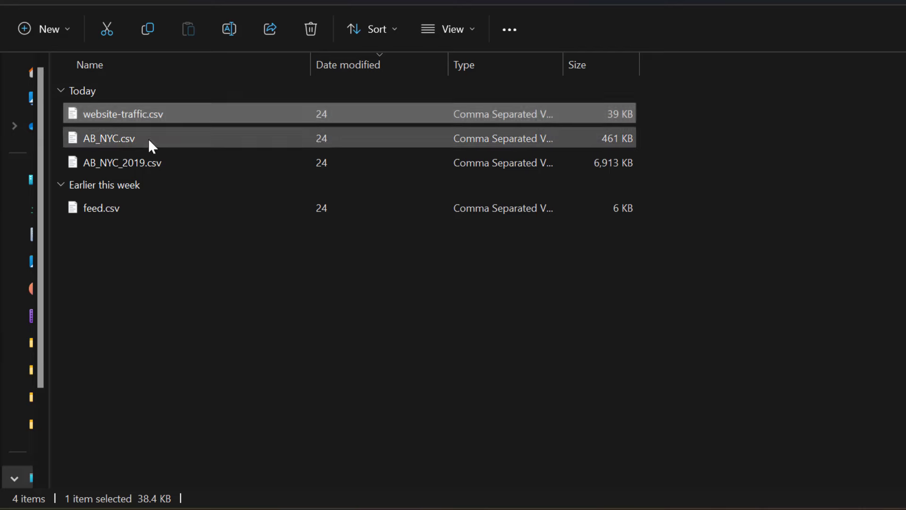
left_click(210, 306)
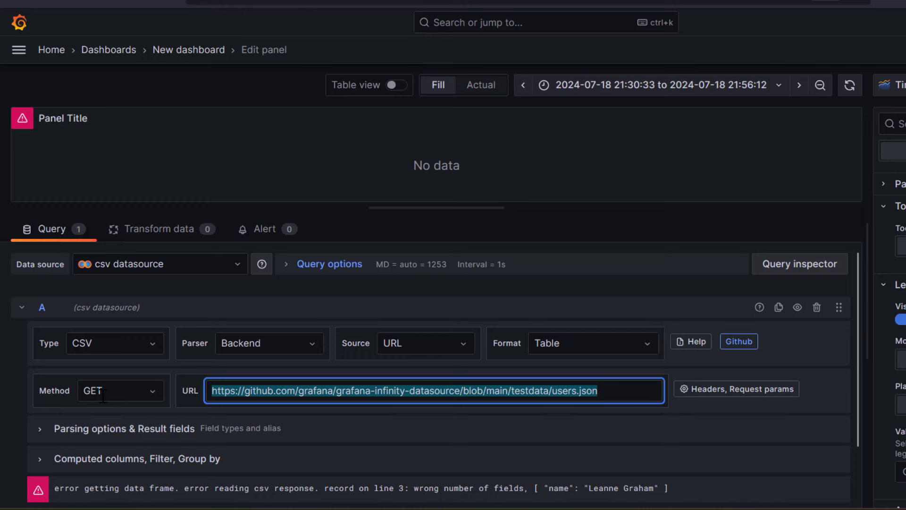
type("http")
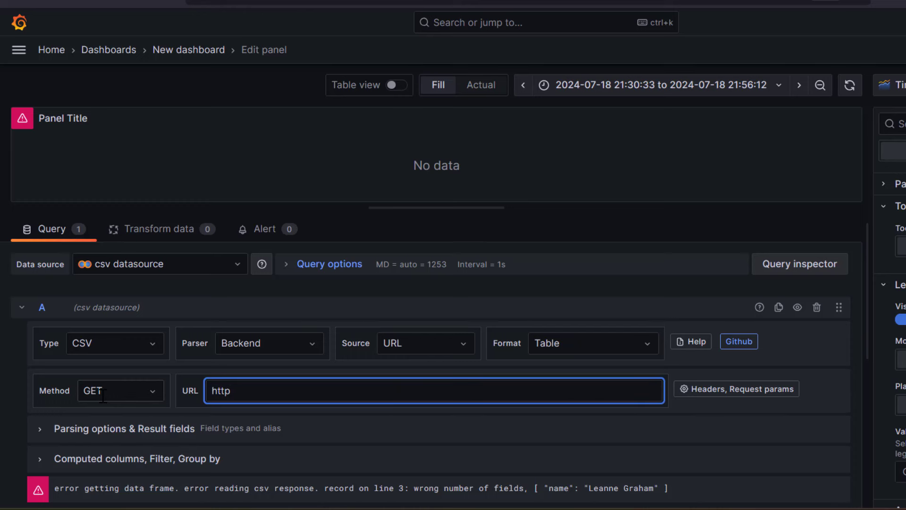
type("://localhost:8000/AB_NYC")
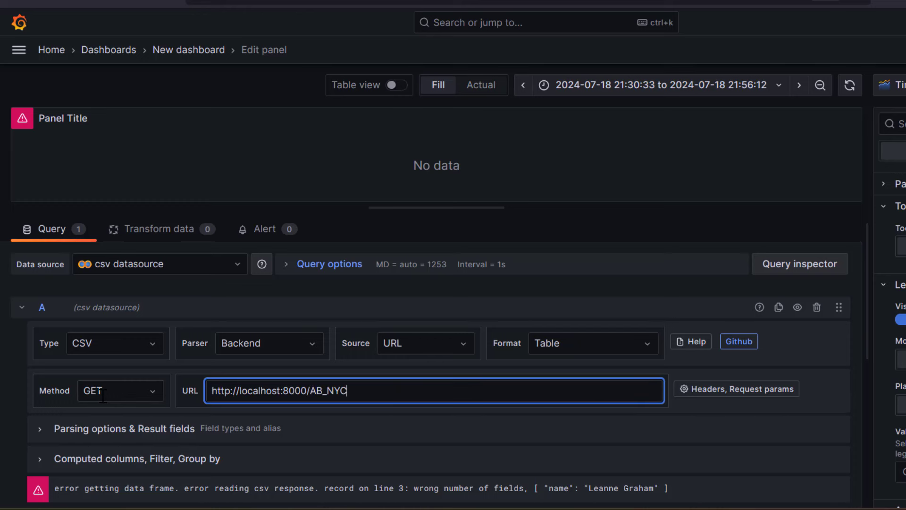
type(".csv")
left_click(851, 85)
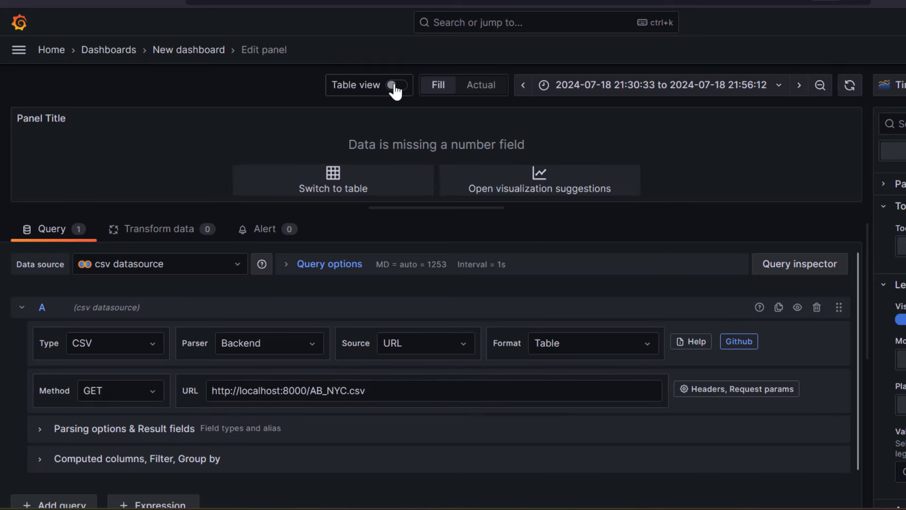
Switch the panel to table view and look through the rows and columns of the AB_NYC data
left_click(396, 86)
scroll(344, 165, "down", 10)
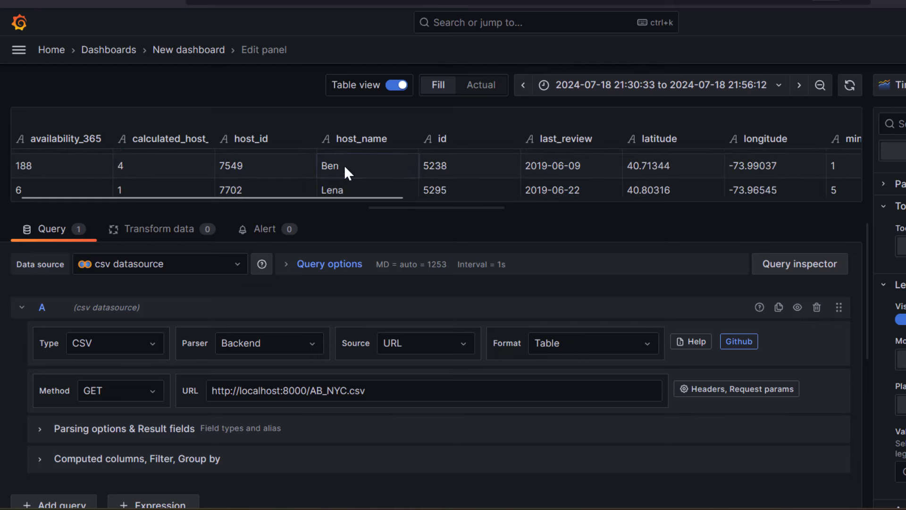
scroll(344, 165, "up", 10)
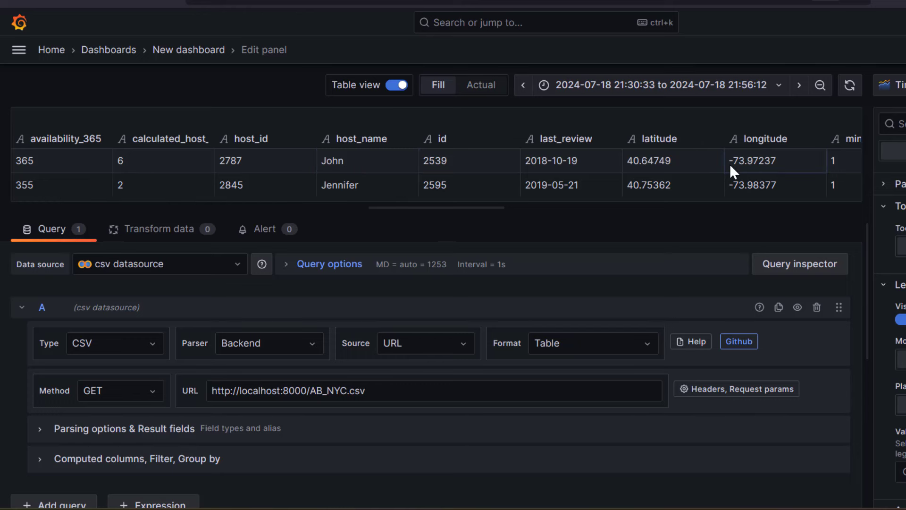
scroll(730, 164, "right", 4)
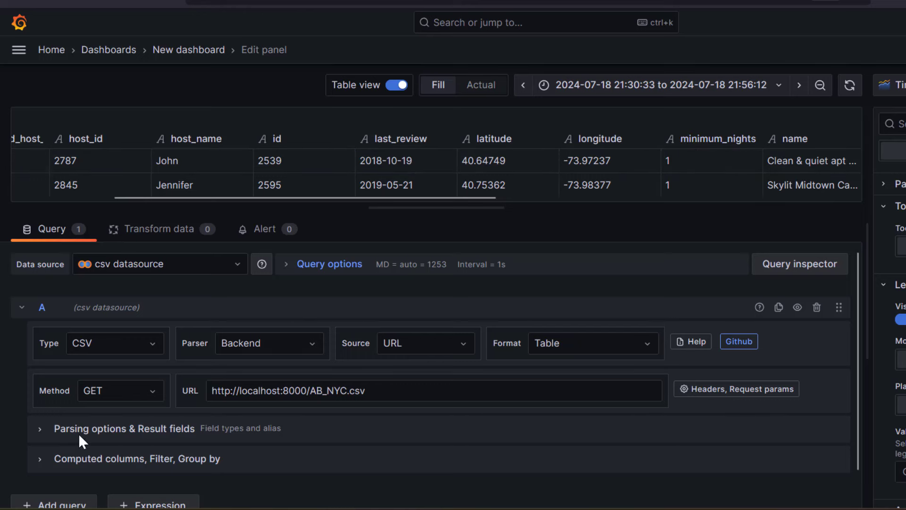
Expand the query's parsing options and result fields and add a latitude column formatted as Number
left_click(40, 429)
scroll(401, 432, "down", 2)
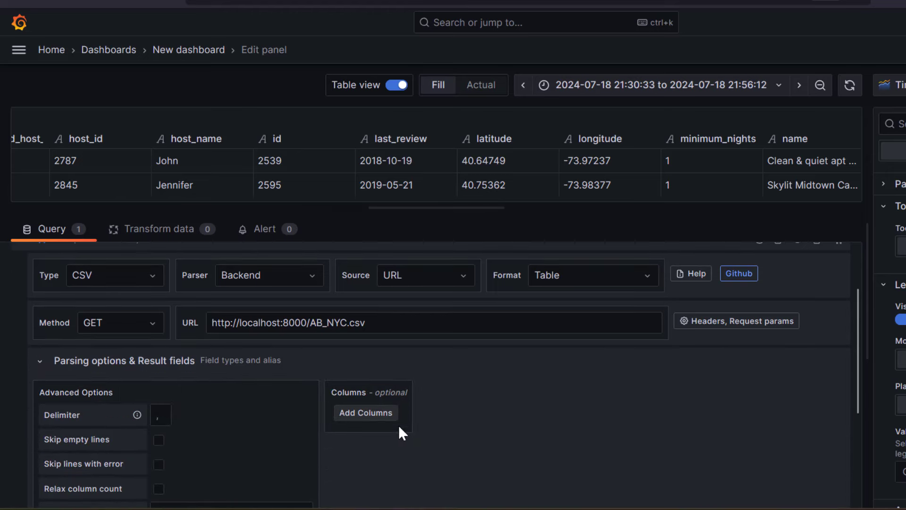
scroll(570, 432, "down", 4)
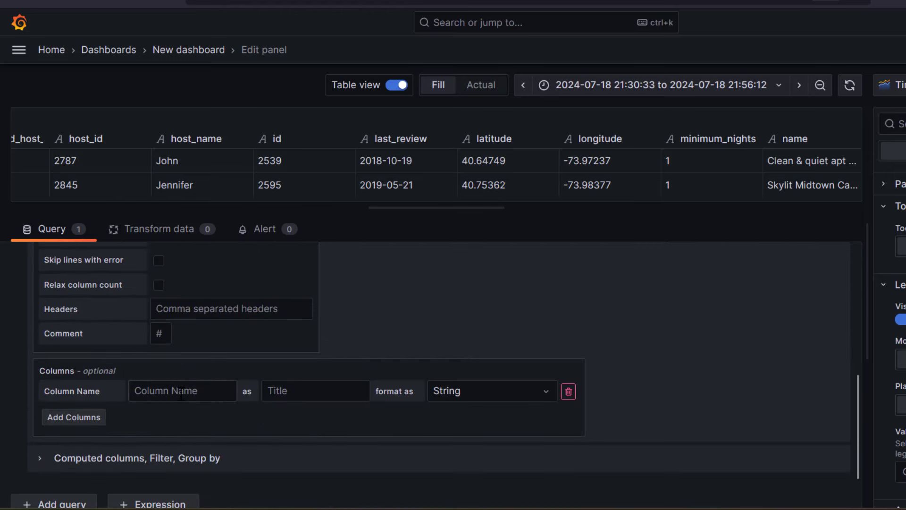
left_click(181, 392)
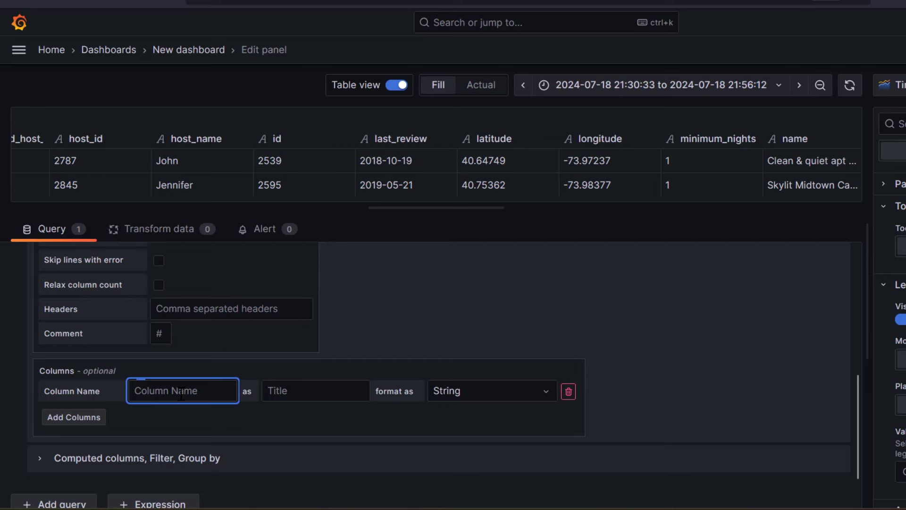
type("lat")
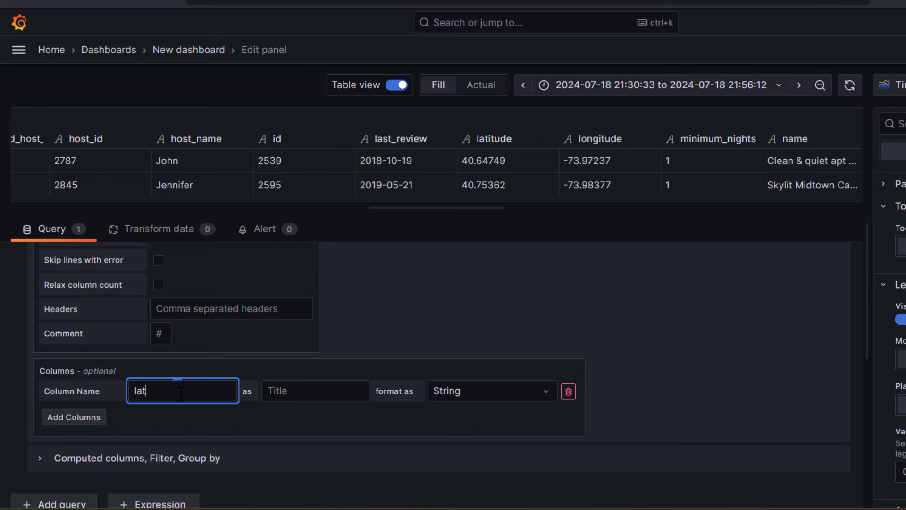
type("itude")
left_click(465, 393)
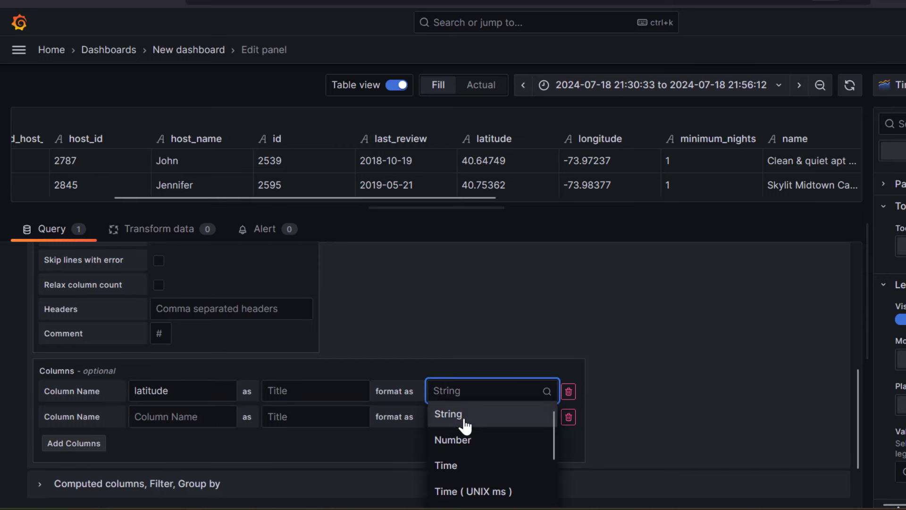
left_click(465, 441)
Define the second result column as longitude and format it as Number
left_click(191, 415)
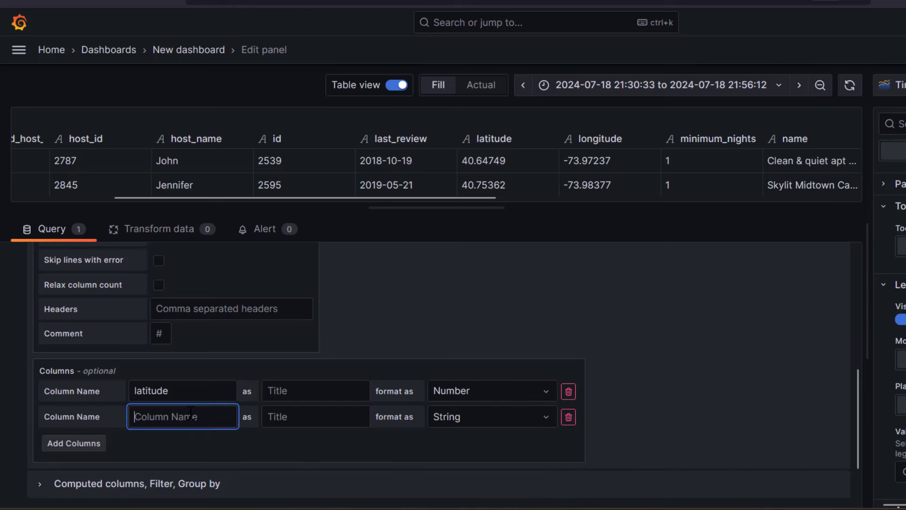
type("longitude")
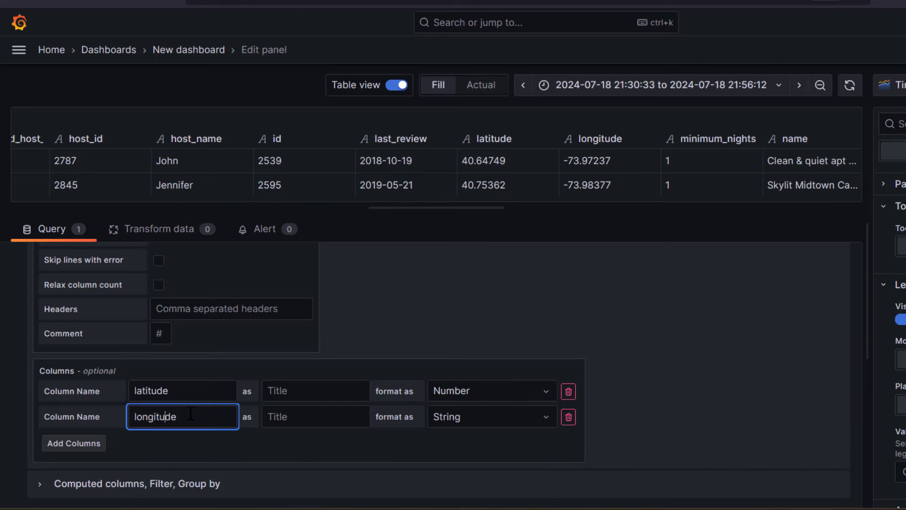
left_click(454, 431)
left_click(455, 431)
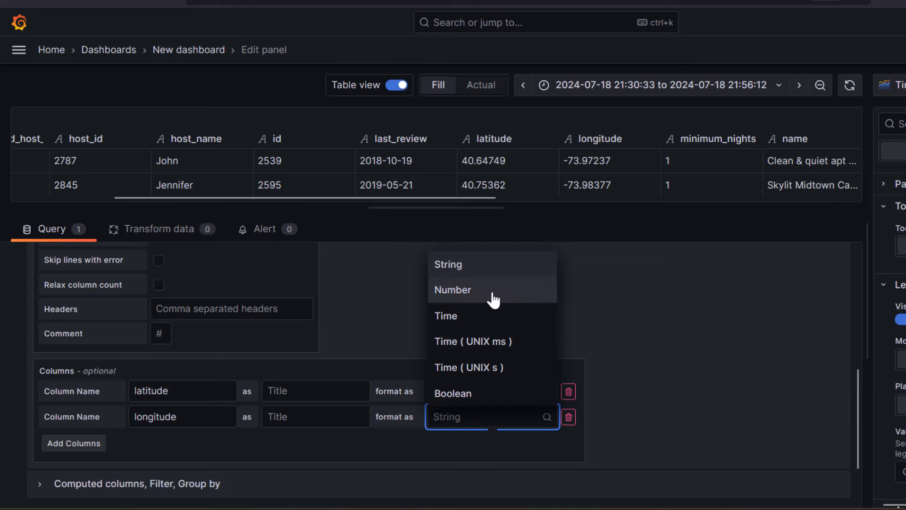
left_click(461, 291)
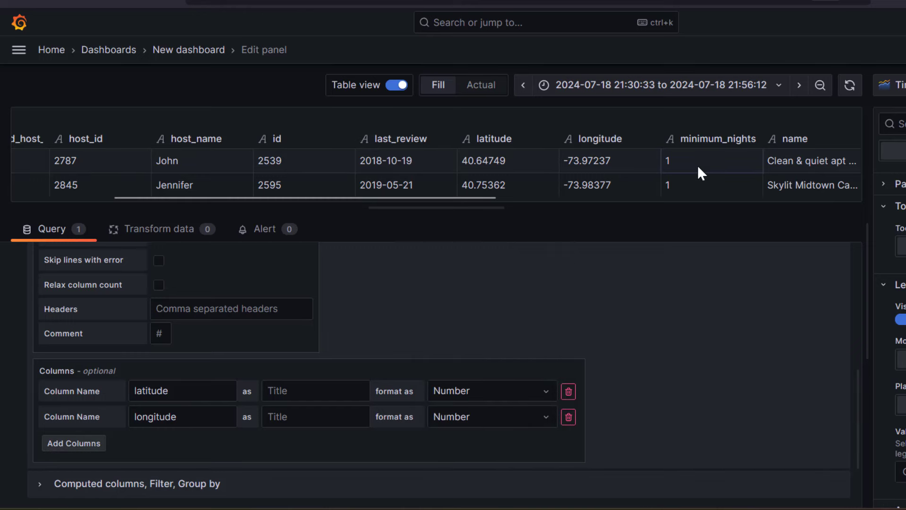
Add a minimum_nights column formatted as Number, refresh the panel and look through the resulting rows
left_click(72, 444)
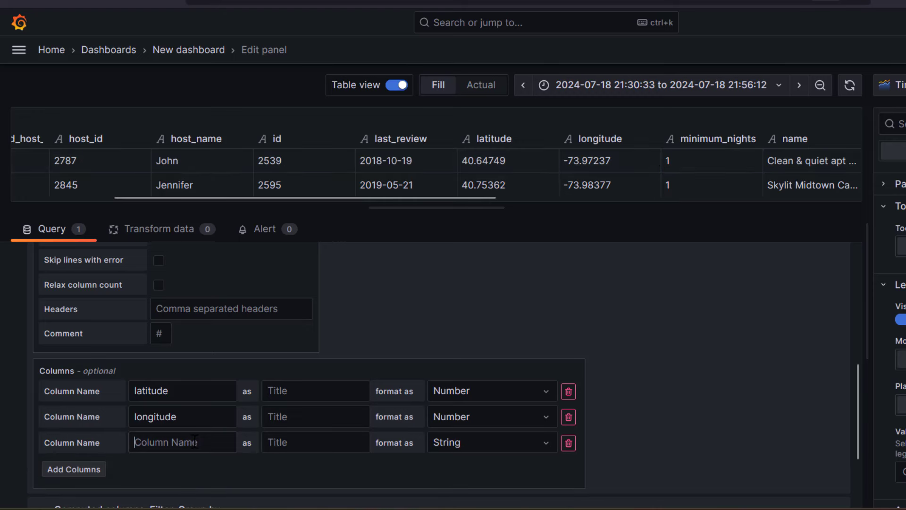
left_click(195, 441)
type("mini")
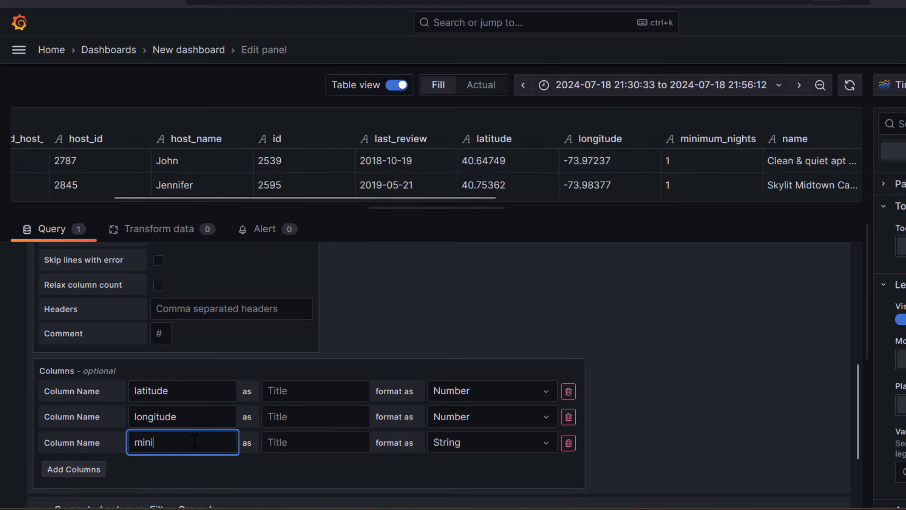
type("mum_nights")
left_click(467, 443)
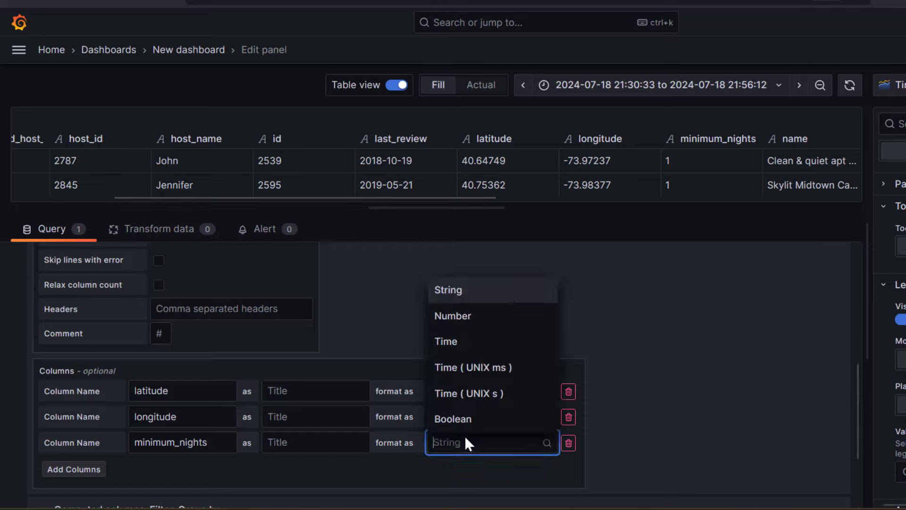
scroll(468, 443, "up", 3)
left_click(850, 85)
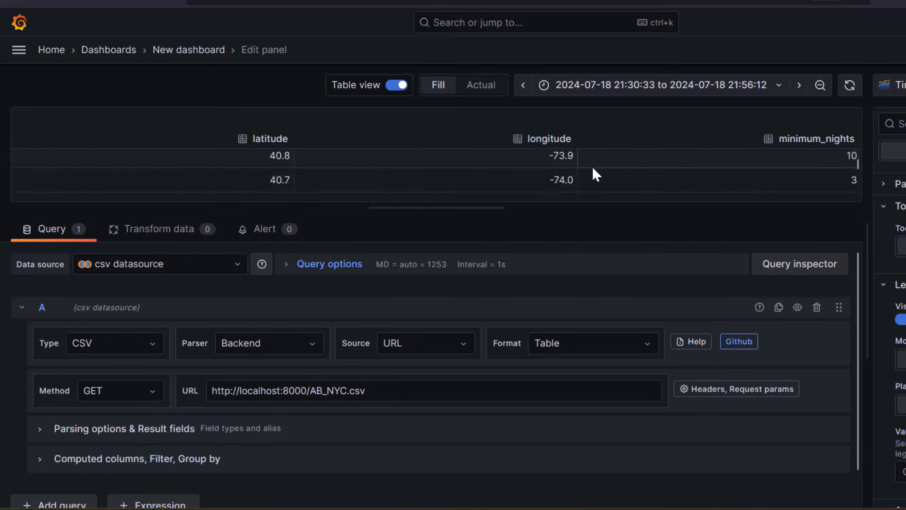
scroll(592, 165, "down", 10)
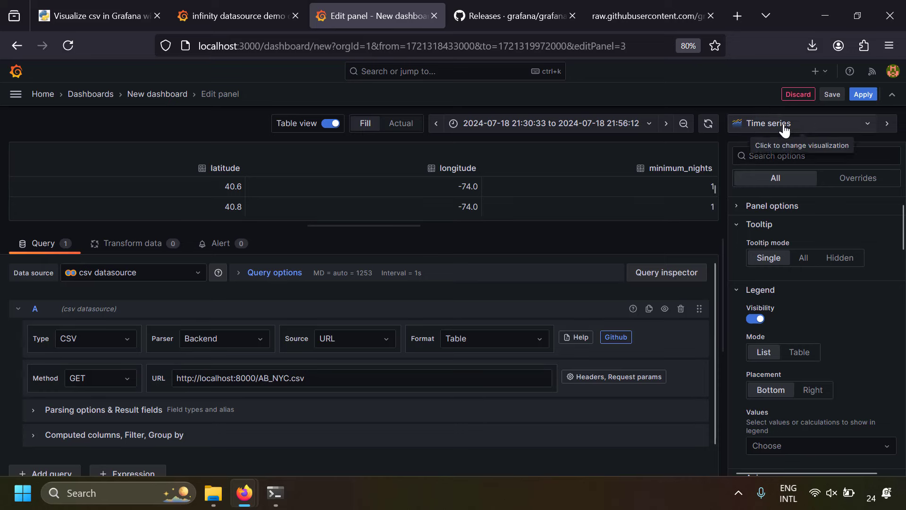
Change the visualization to Geomap, turn off table view and enlarge the map preview
left_click(781, 123)
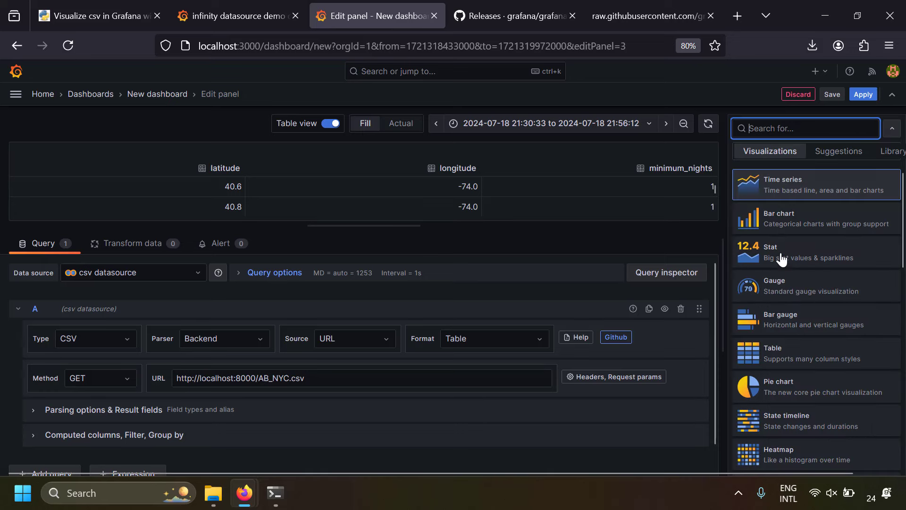
scroll(788, 331, "down", 10)
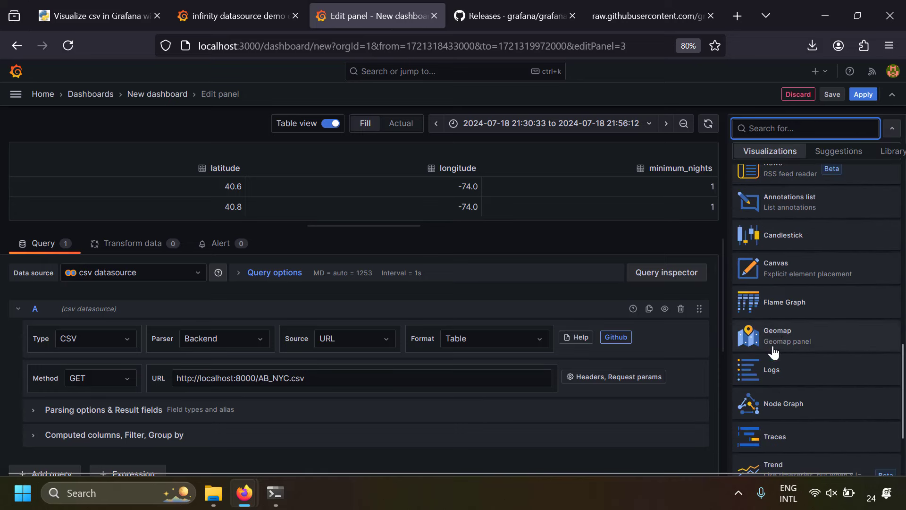
left_click(798, 344)
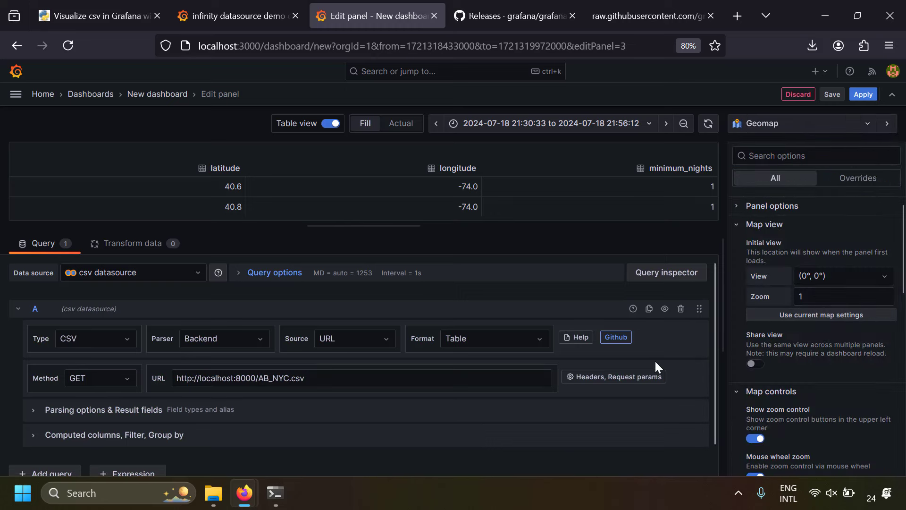
left_click(331, 126)
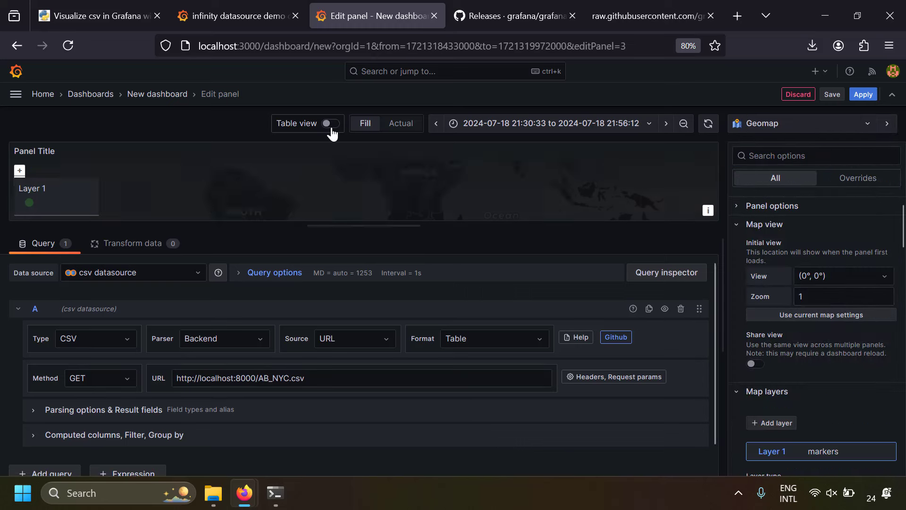
left_click_drag(433, 255, 430, 338)
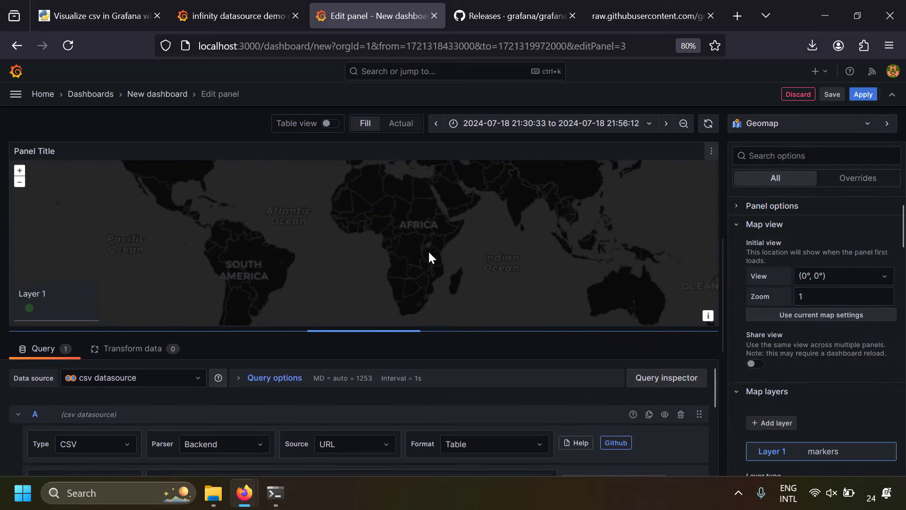
Zoom the map in on the marker cluster around New York City and fit the preview height to it
scroll(346, 246, "up", 1)
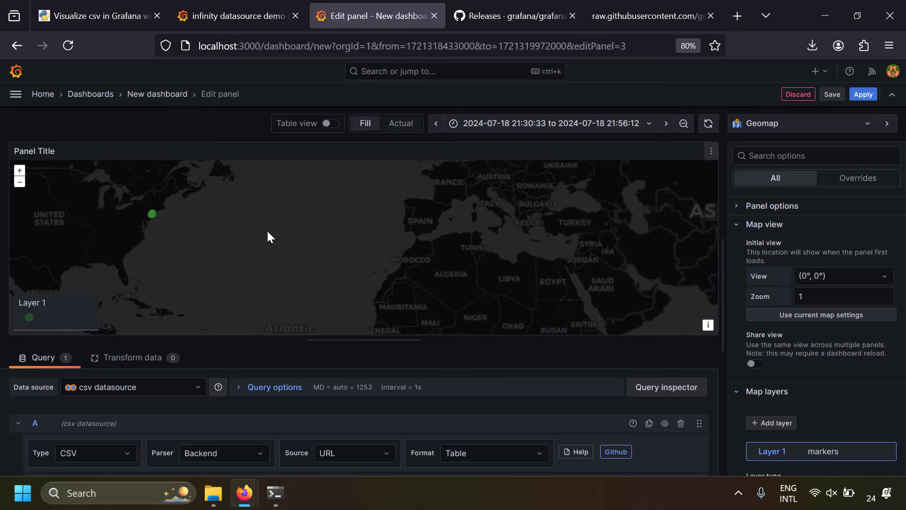
left_click_drag(250, 235, 427, 265)
scroll(374, 265, "up", 1)
scroll(375, 266, "up", 1)
mouse_move(305, 233)
left_mouse_down()
mouse_move(405, 296)
mouse_move(425, 257)
left_mouse_up()
scroll(425, 279, "up", 1)
scroll(425, 283, "up", 1)
scroll(424, 256, "up", 1)
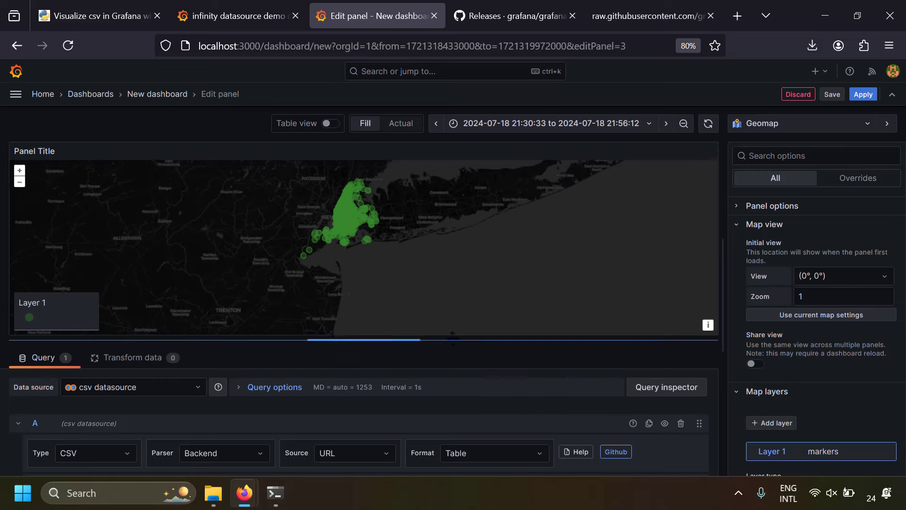
left_click_drag(444, 339, 496, 254)
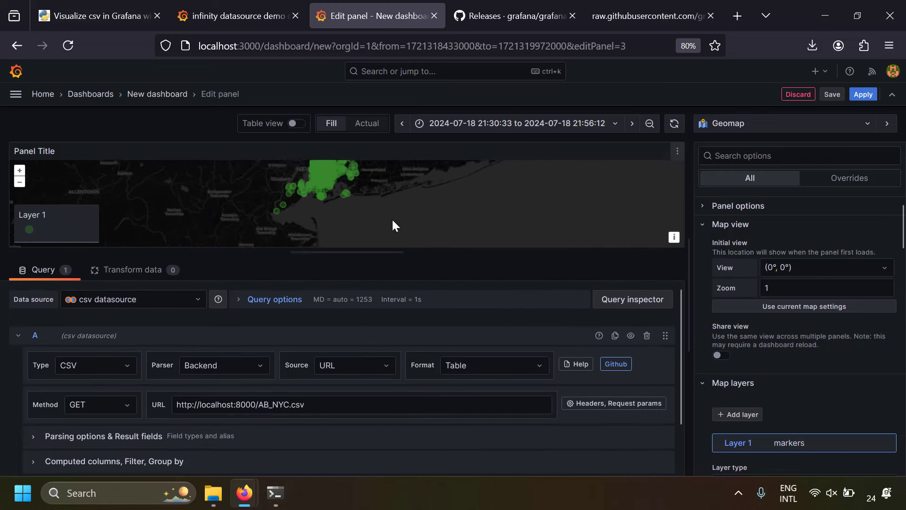
scroll(392, 218, "up", 1)
left_click_drag(371, 188, 458, 218)
scroll(403, 217, "up", 1)
scroll(407, 196, "up", 1)
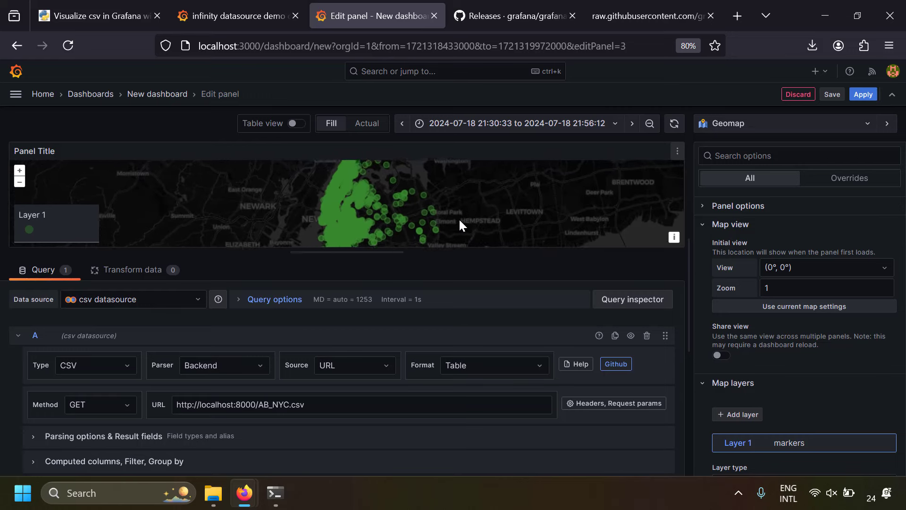
scroll(469, 192, "up", 1)
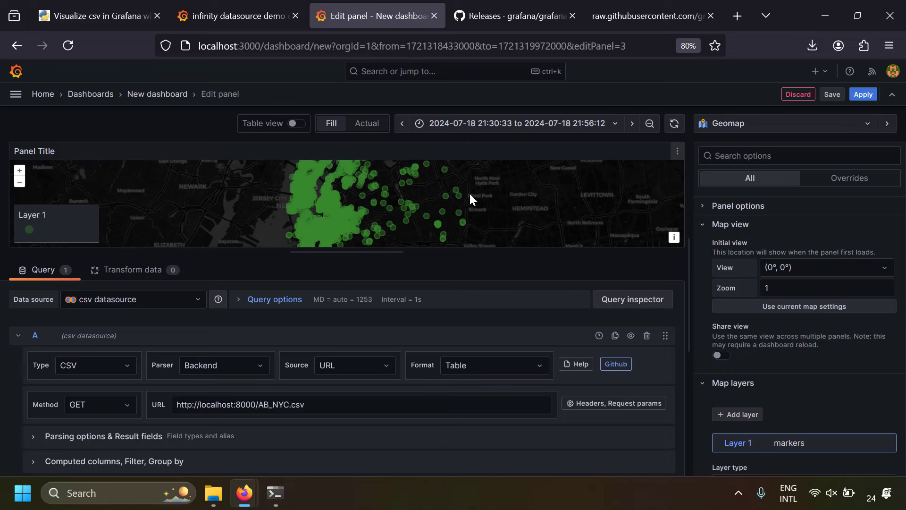
scroll(470, 195, "up", 1)
left_click_drag(391, 194, 463, 202)
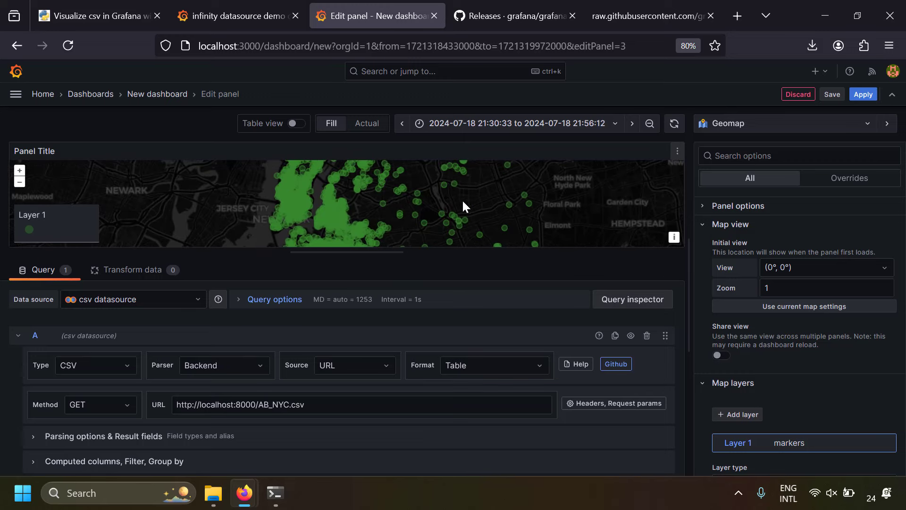
left_click_drag(387, 253, 387, 367)
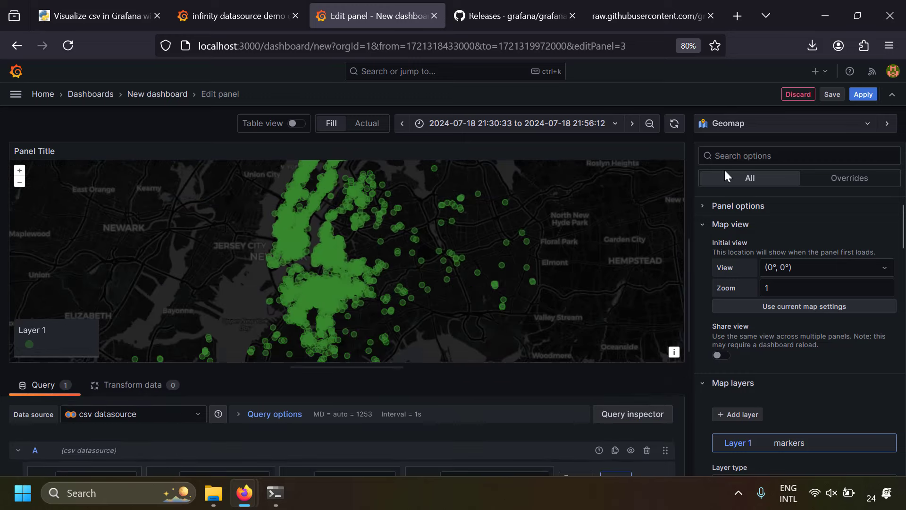
Use the current map settings as the initial view, re-centred on latitude 40.706898 and longitude -73.976477 at zoom 11.17
left_click(812, 307)
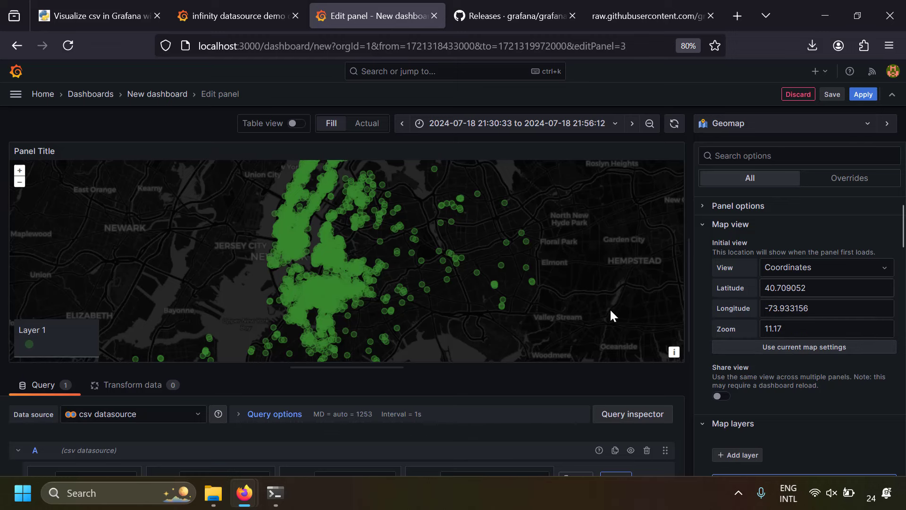
left_click_drag(410, 288, 446, 285)
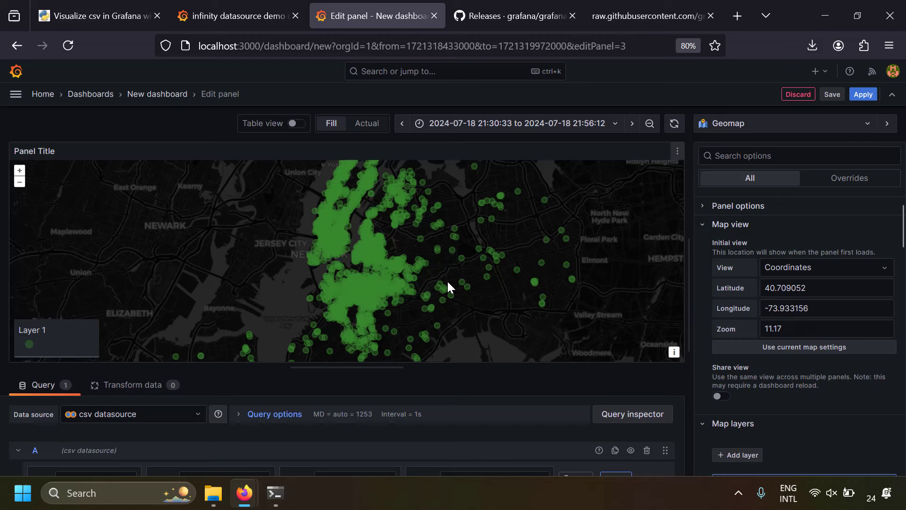
left_click(774, 352)
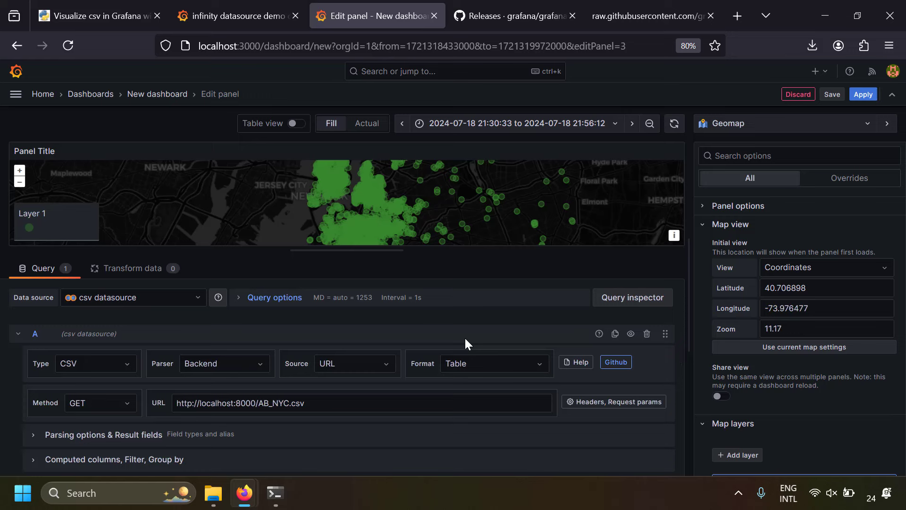
Set the location mode of the markers layer, Layer 1, to Coords
scroll(792, 348, "down", 3)
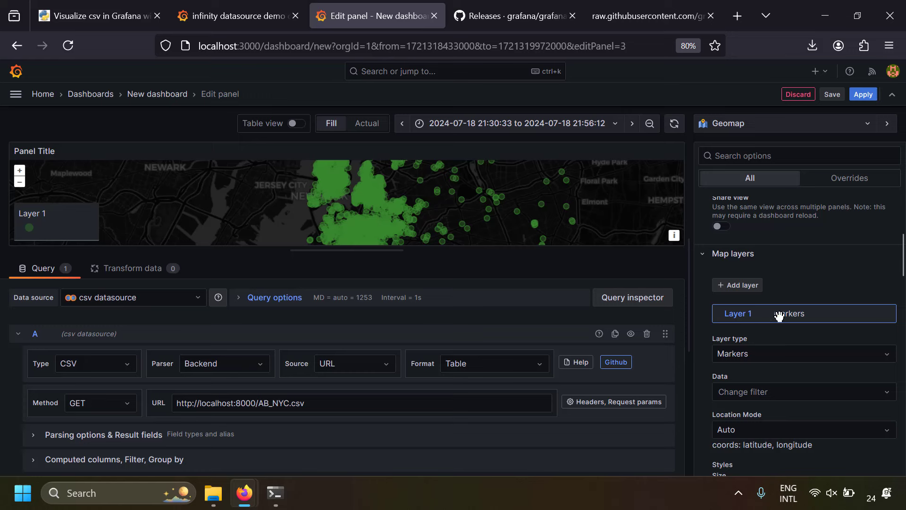
scroll(733, 395, "down", 1)
scroll(733, 396, "down", 1)
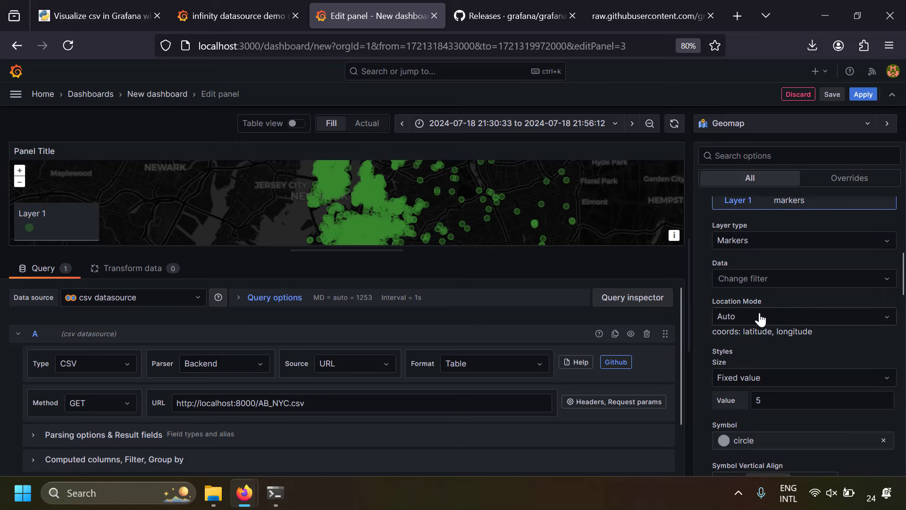
left_click(760, 318)
left_click(751, 380)
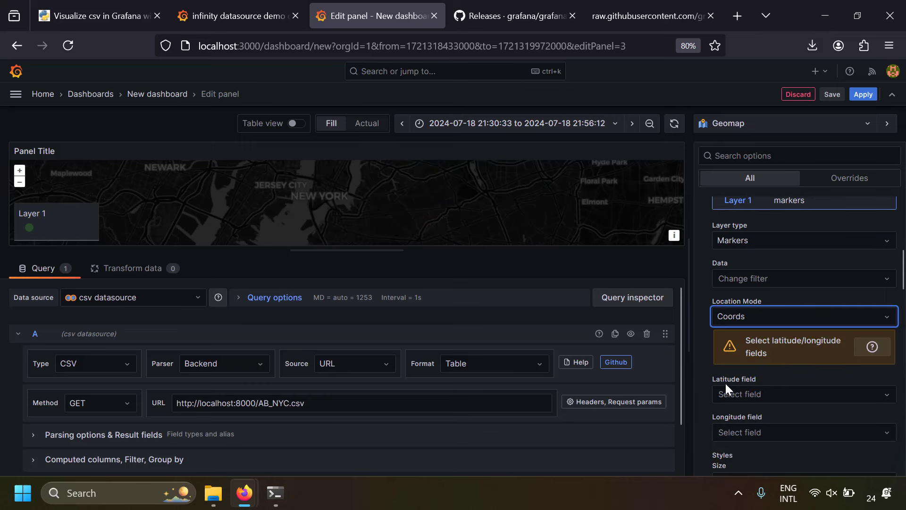
Assign the latitude and longitude columns as the coordinate fields of the markers layer
left_click(775, 396)
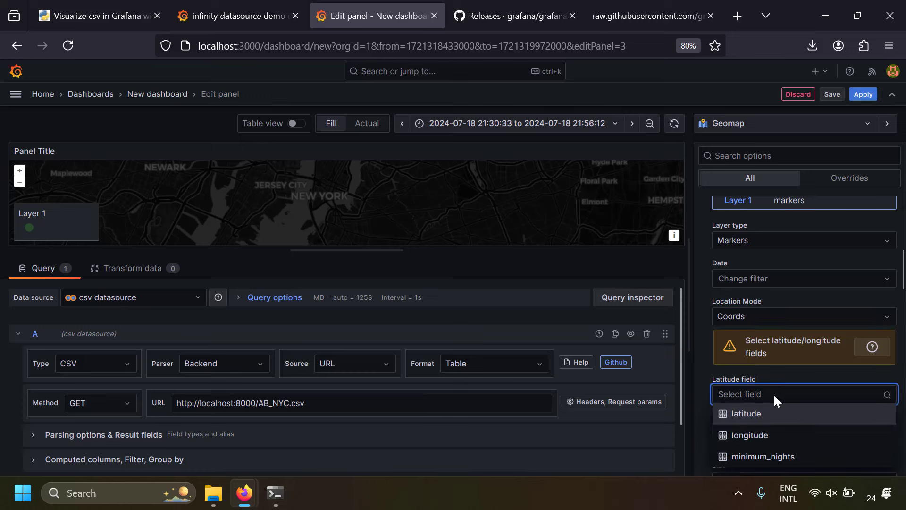
left_click(760, 418)
left_click(748, 434)
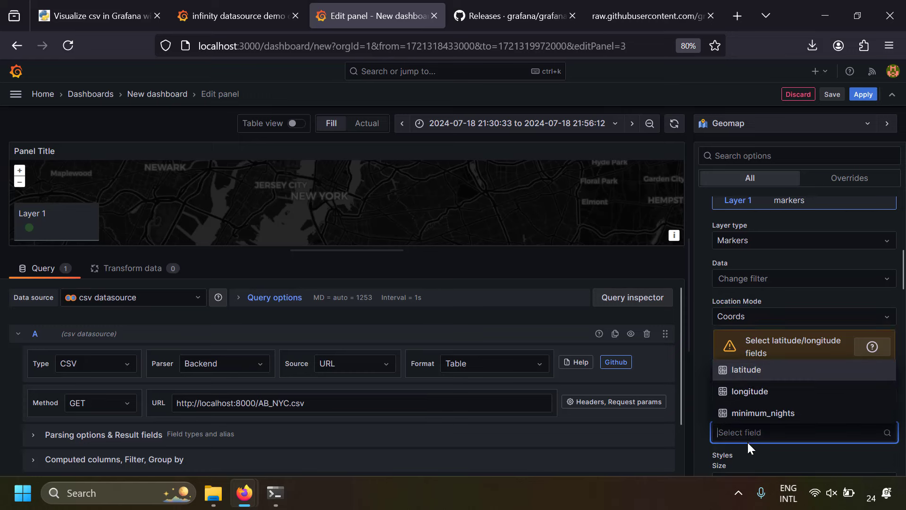
left_click(760, 392)
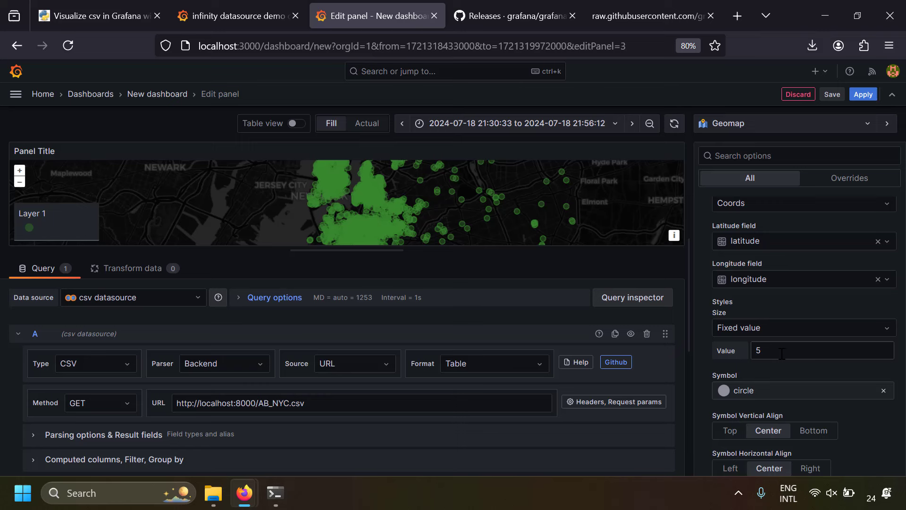
Scale the marker size by minimum_nights and set the maximum size to 20
left_click(791, 323)
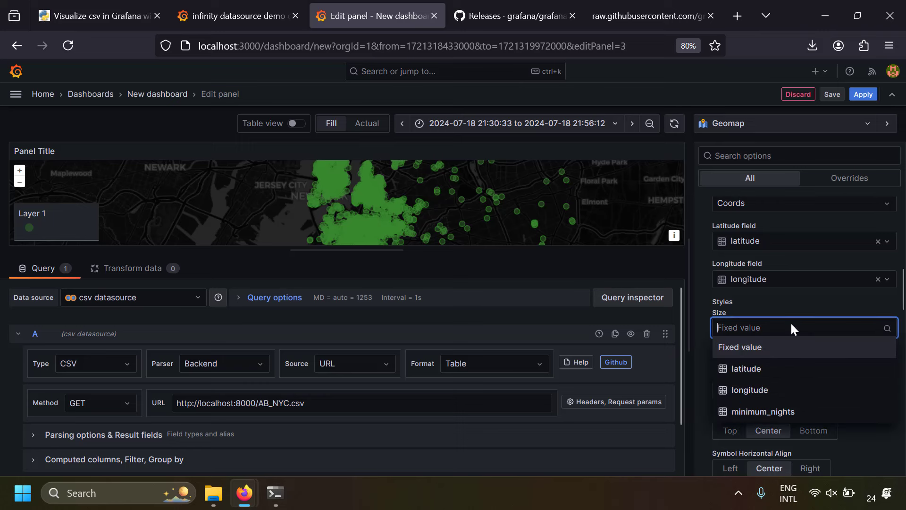
left_click(778, 414)
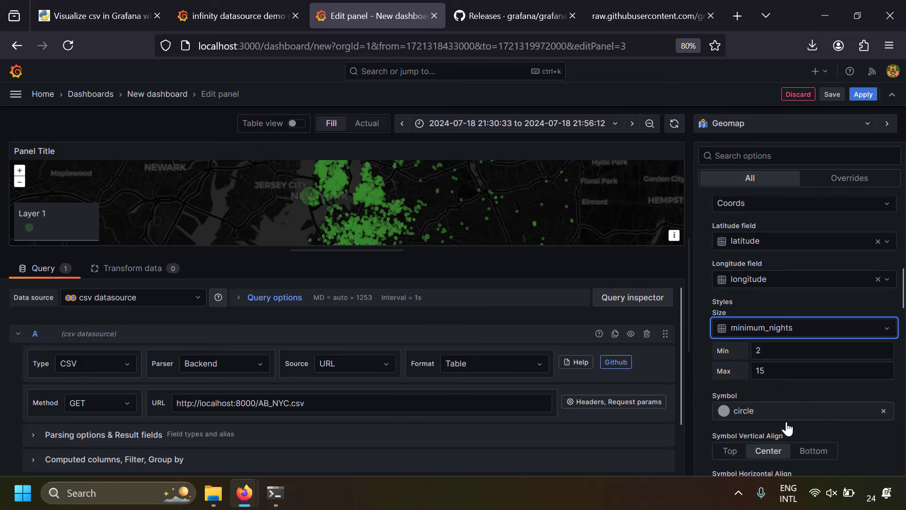
left_click_drag(380, 192, 415, 202)
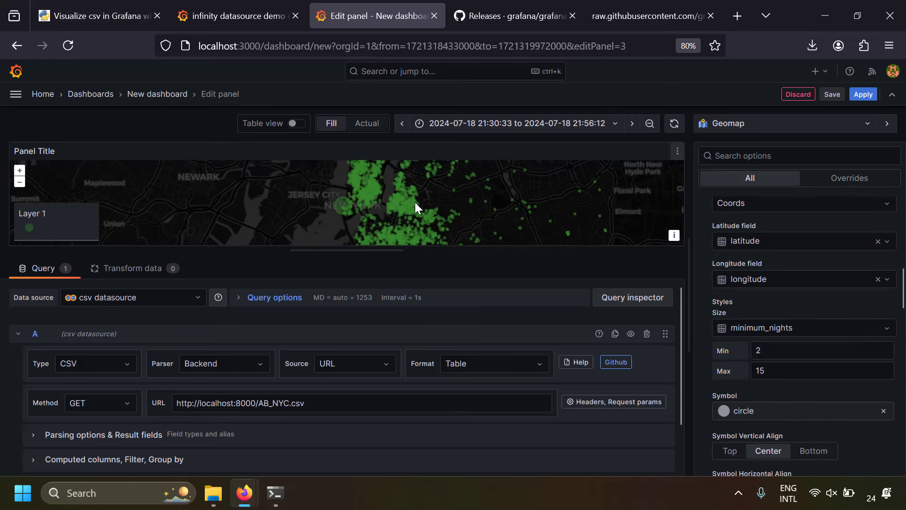
scroll(408, 207, "up", 2)
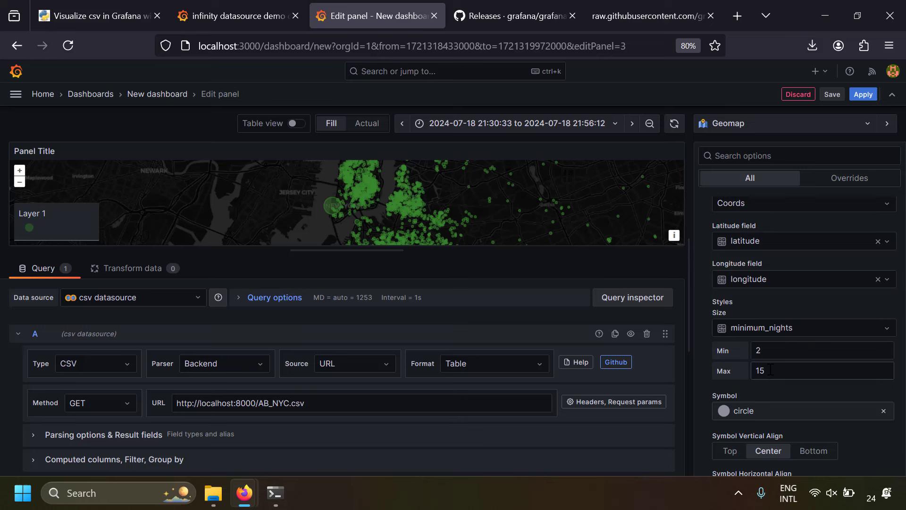
double_click(770, 370)
type("20")
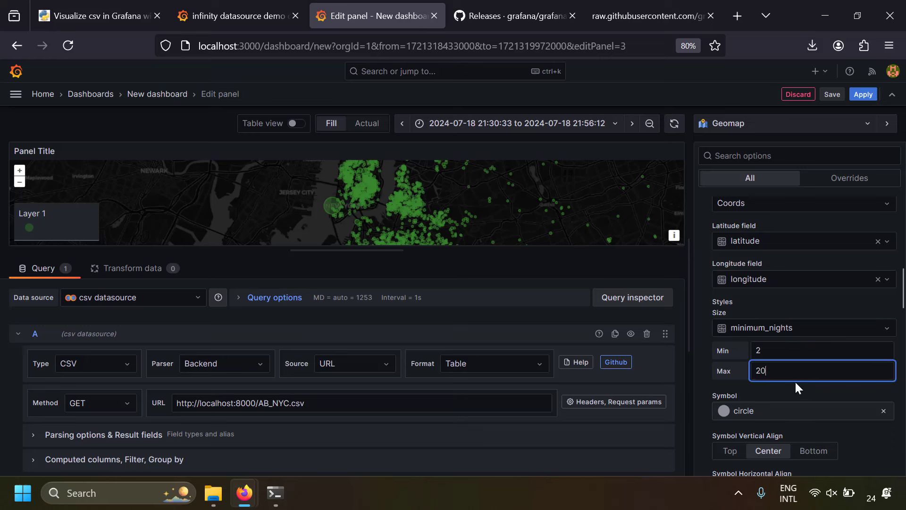
left_click(707, 371)
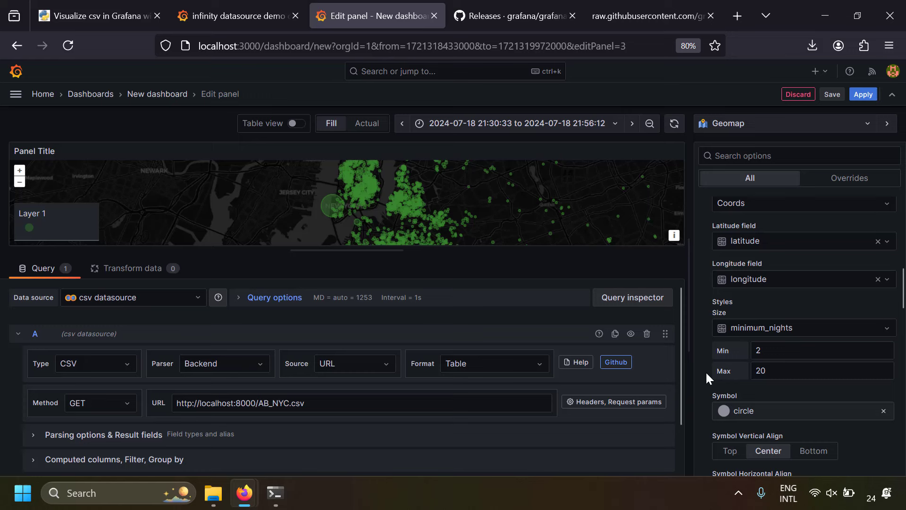
Turn off the map legend for the markers layer
scroll(706, 371, "down", 3)
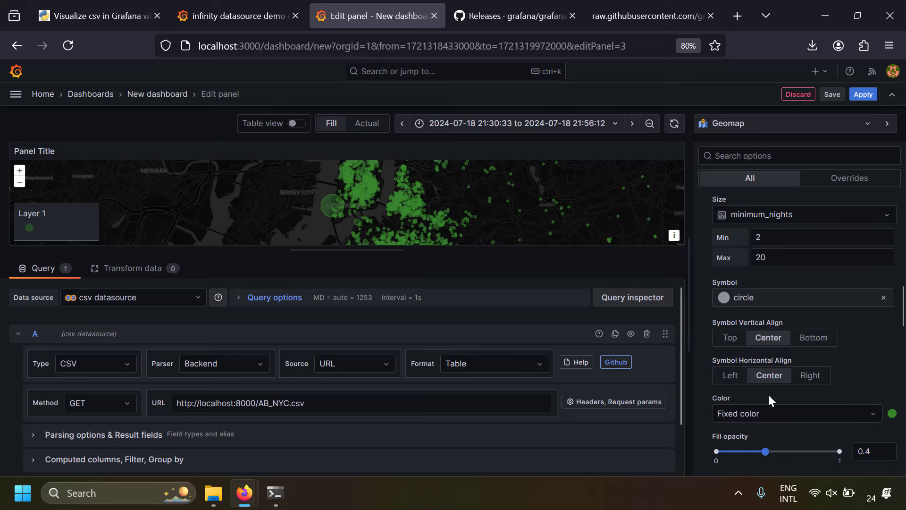
scroll(737, 359, "down", 5)
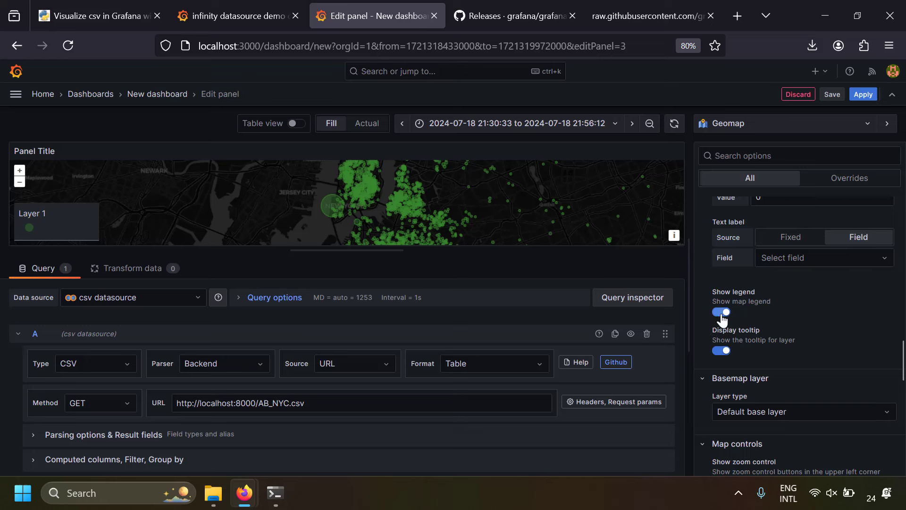
left_click(721, 312)
Add a column called name to the query's result fields and check its data in the table view
mouse_move(327, 213)
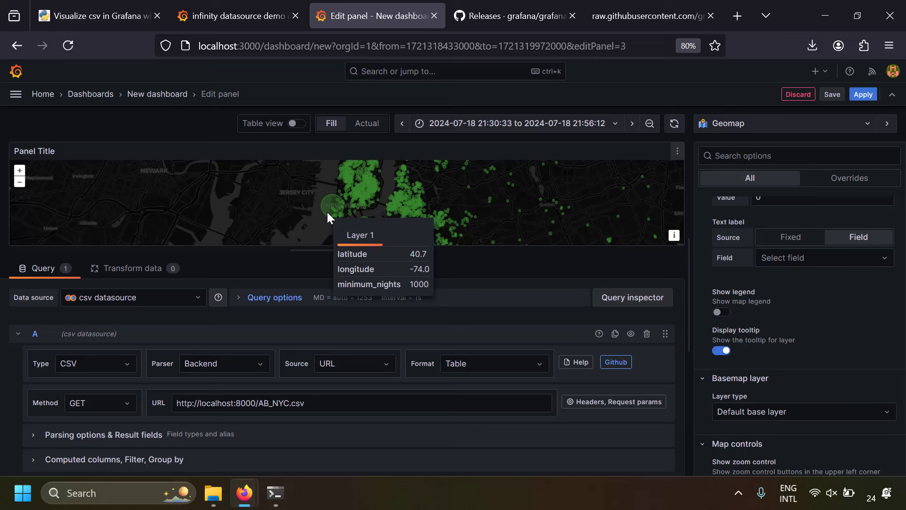
scroll(226, 390, "down", 2)
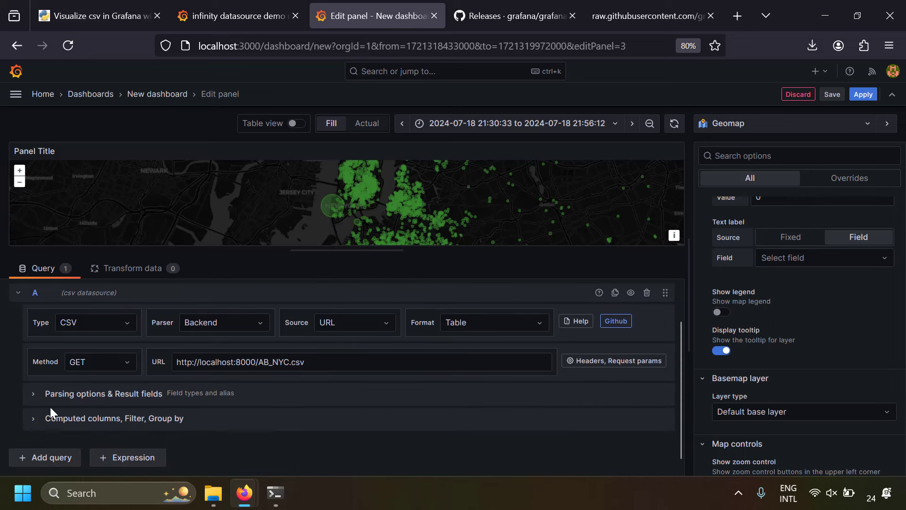
left_click(29, 397)
scroll(184, 405, "down", 5)
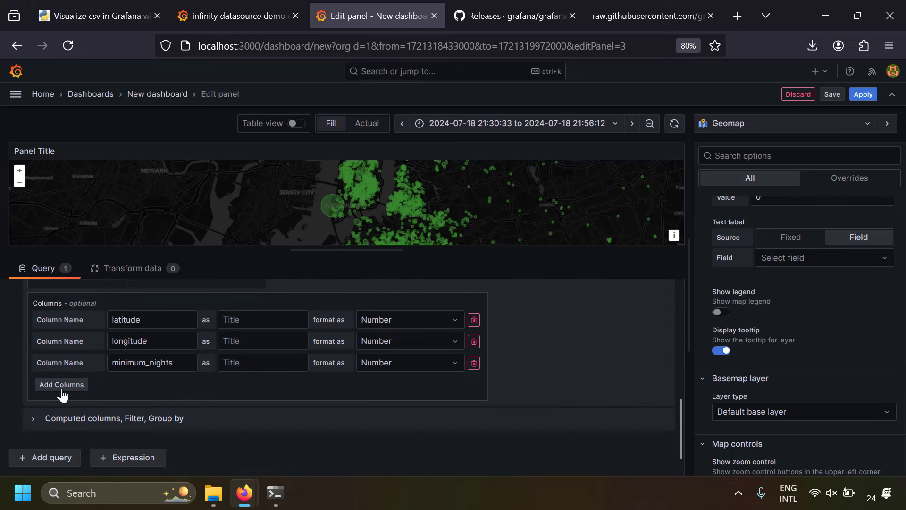
left_click(58, 384)
left_click(146, 385)
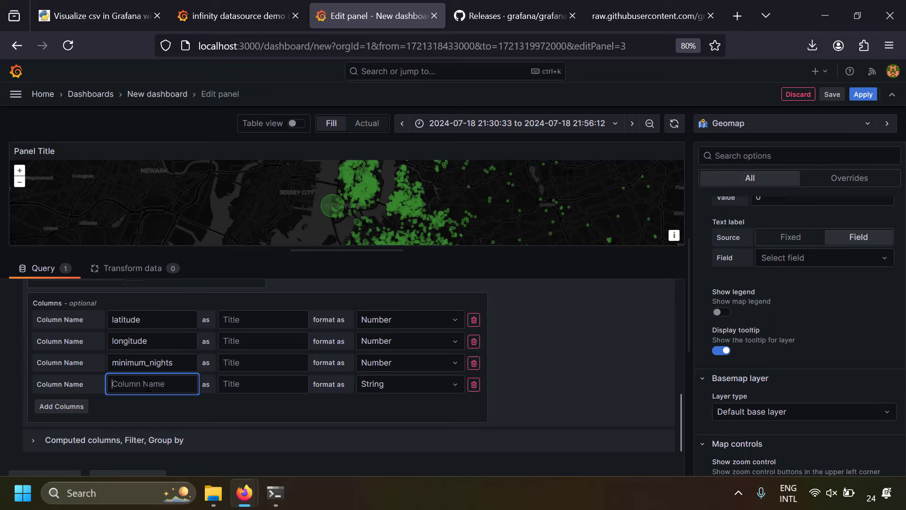
type("name")
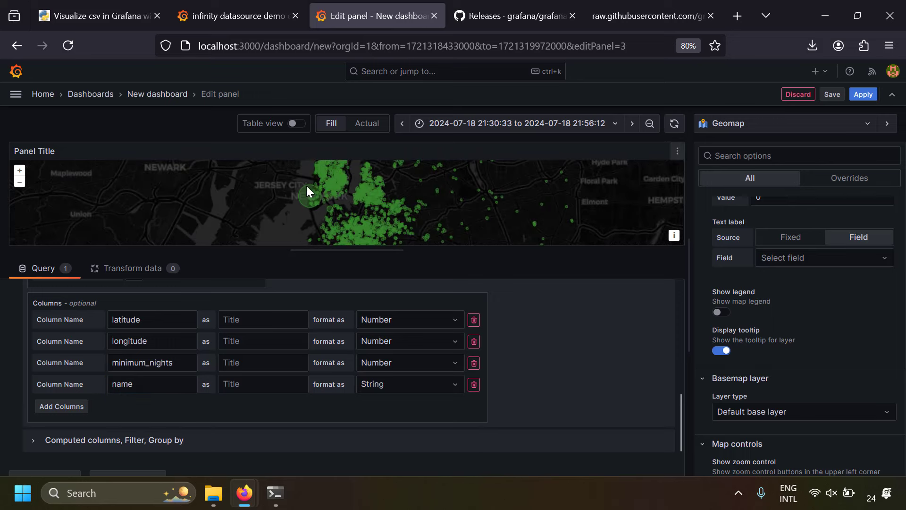
left_click(296, 124)
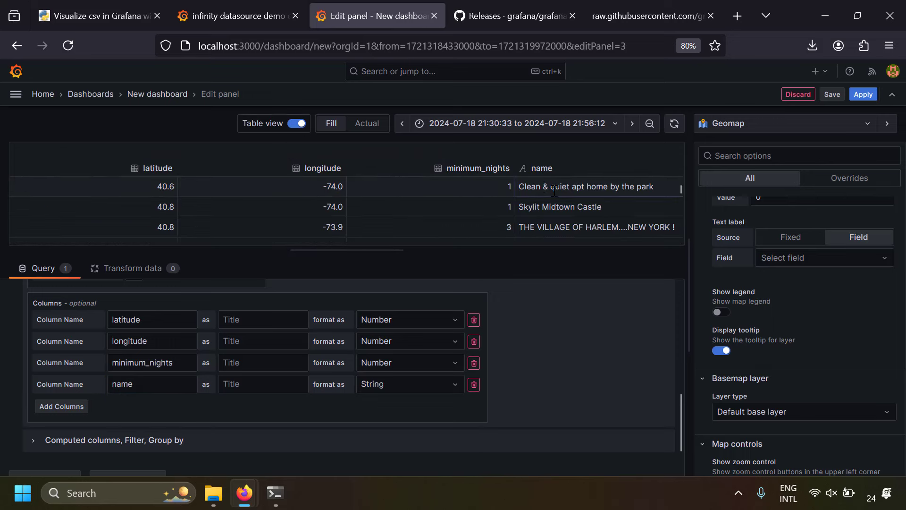
left_click(297, 124)
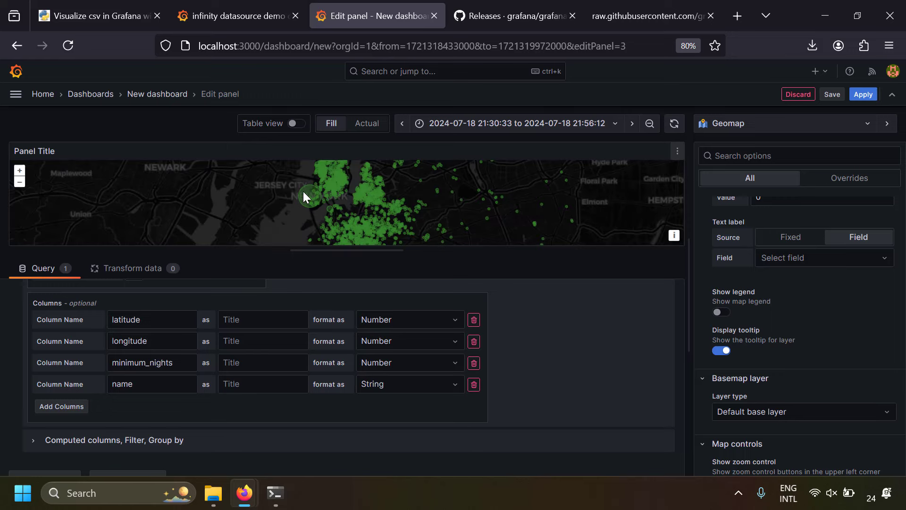
mouse_move(377, 184)
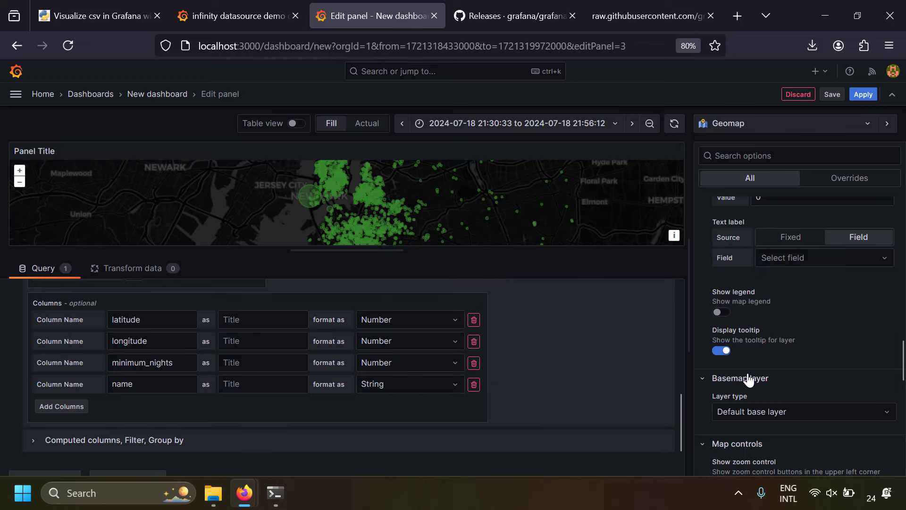
Change the basemap layer type to Open Street Map
scroll(716, 395, "down", 2)
left_click(757, 357)
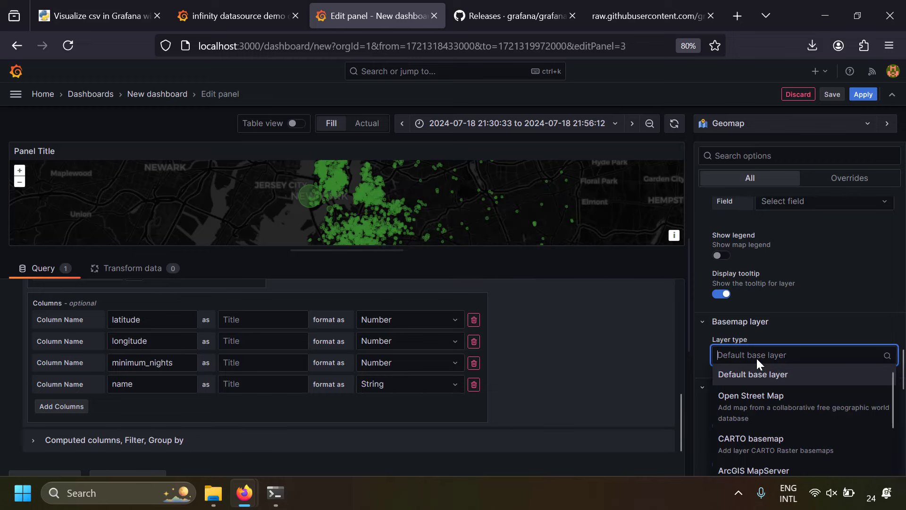
left_click(764, 412)
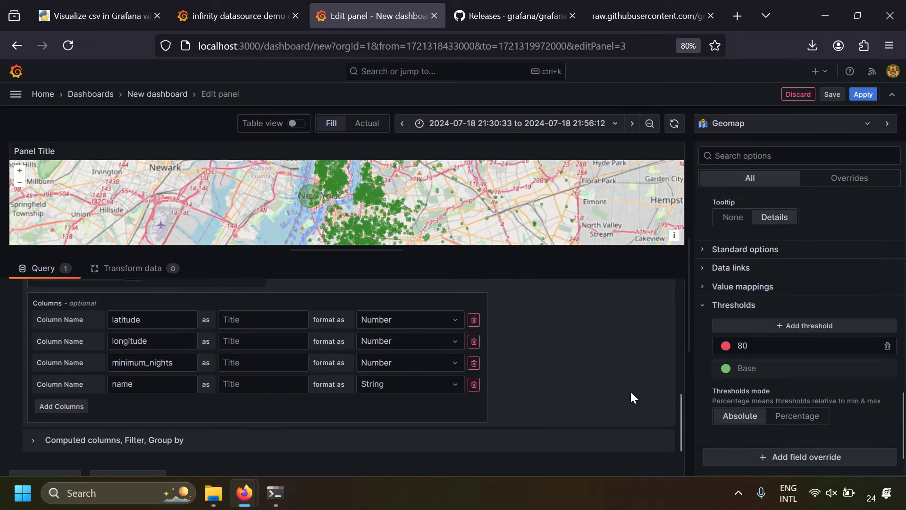
Return to the dashboard, place the map panel beside the bar gauge and time series panels, and enlarge it
left_click(149, 96)
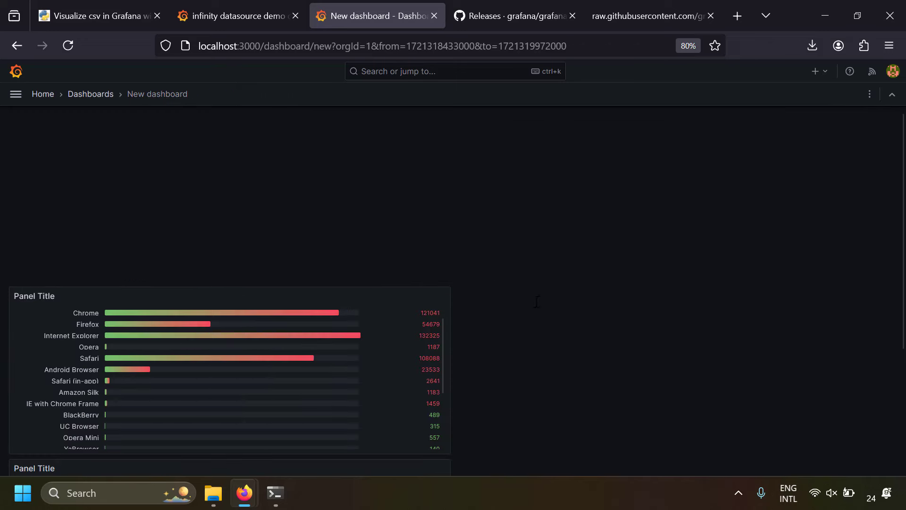
left_click_drag(239, 121, 662, 296)
left_click(663, 296)
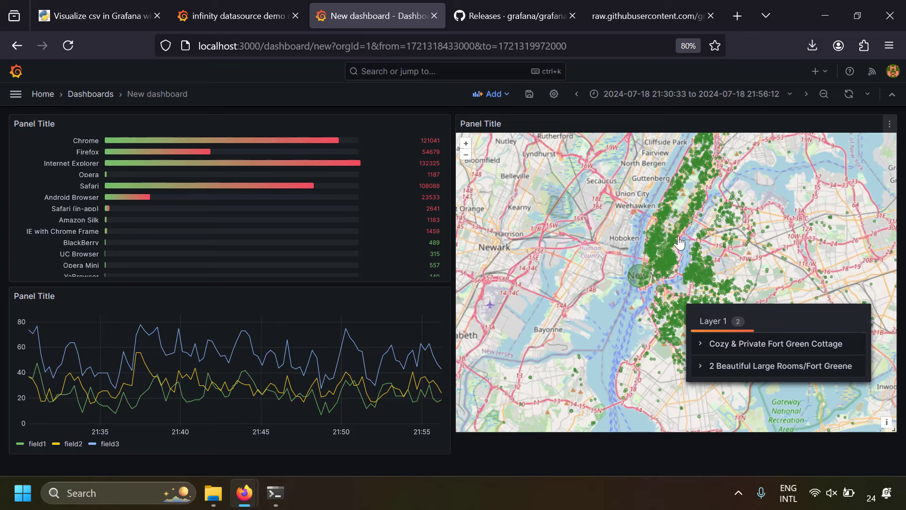
mouse_move(639, 279)
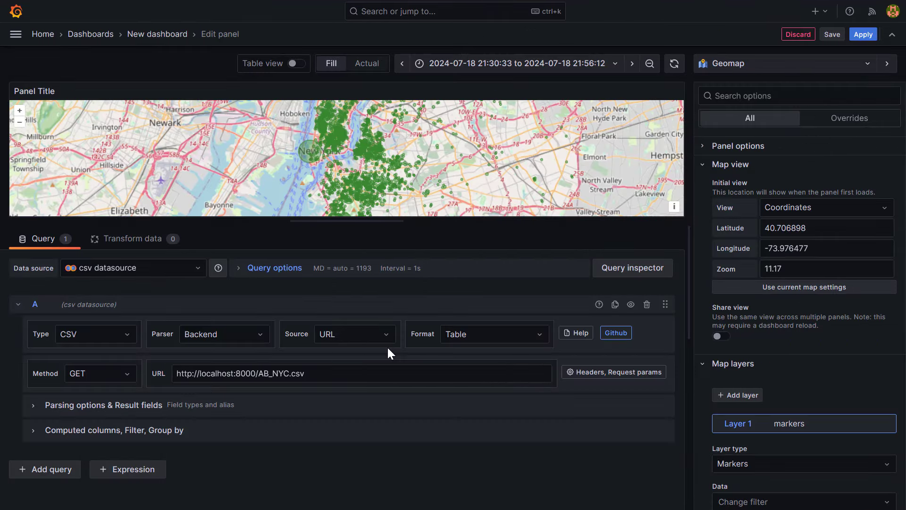
Filter the map panel's CSV query to listings with minimum_nights>1000
left_click(33, 431)
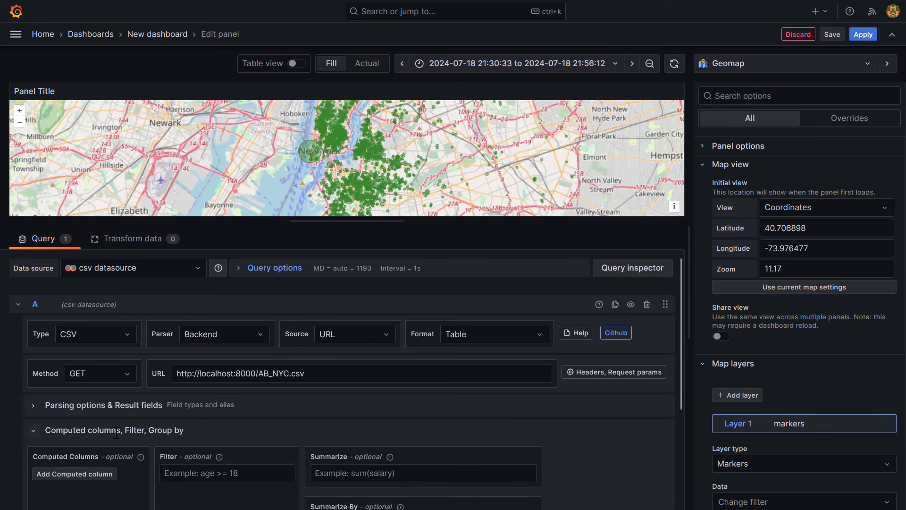
scroll(149, 434, "down", 3)
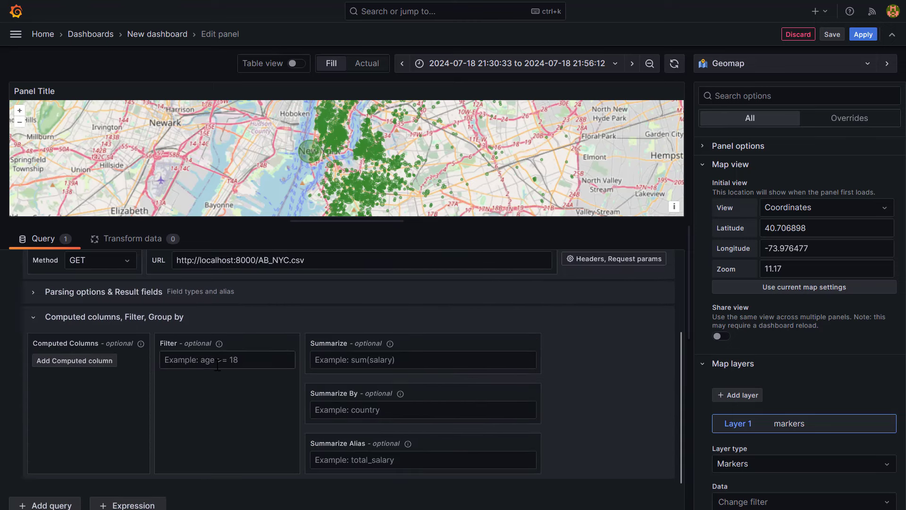
left_click(32, 296)
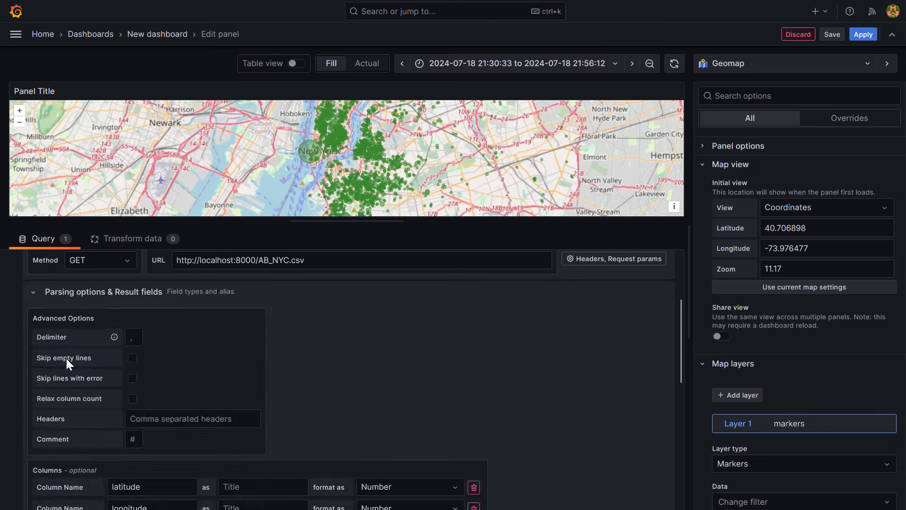
scroll(67, 361, "down", 1)
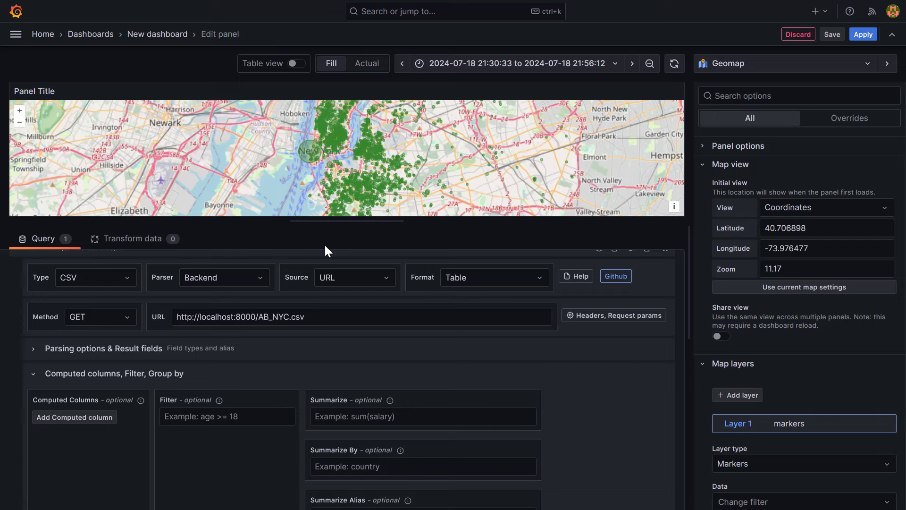
left_click(208, 417)
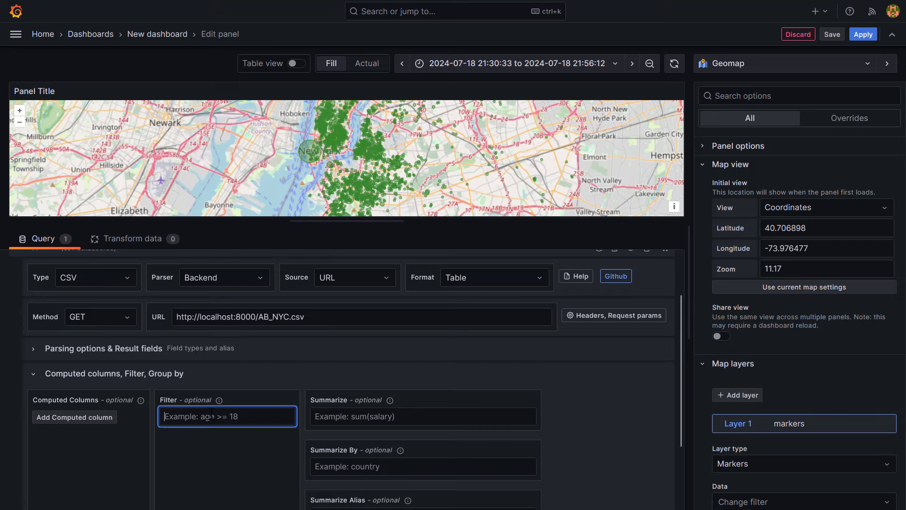
type("minimum_nights")
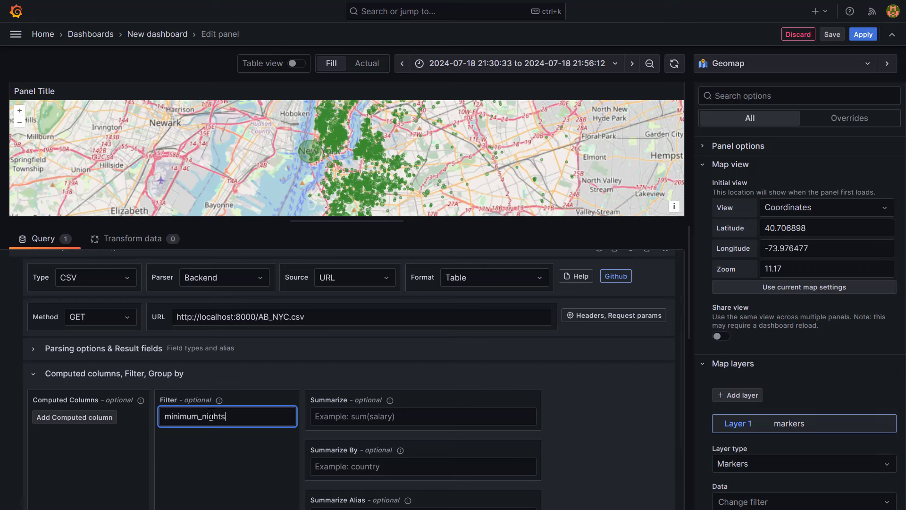
type(">1000")
left_click(601, 403)
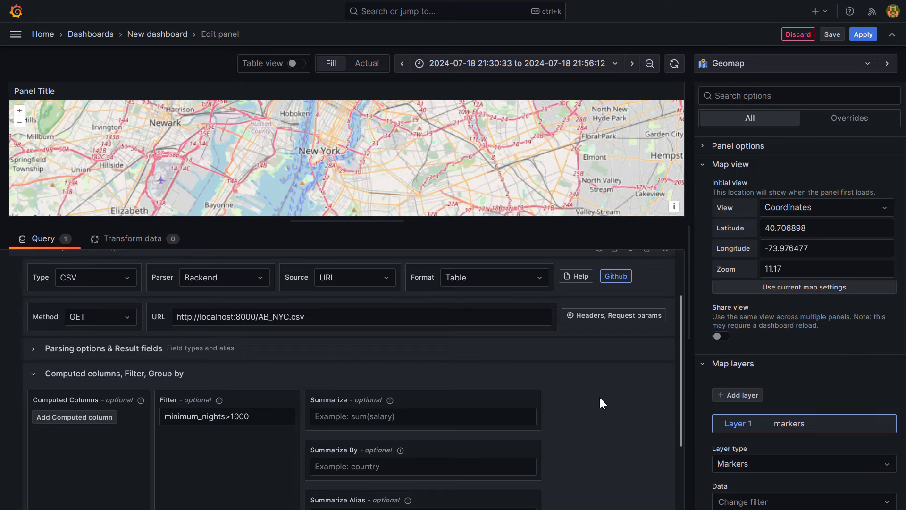
left_click_drag(419, 197, 429, 175)
Lower the query filter's threshold so that it reads minimum_nights>100
left_click(256, 425)
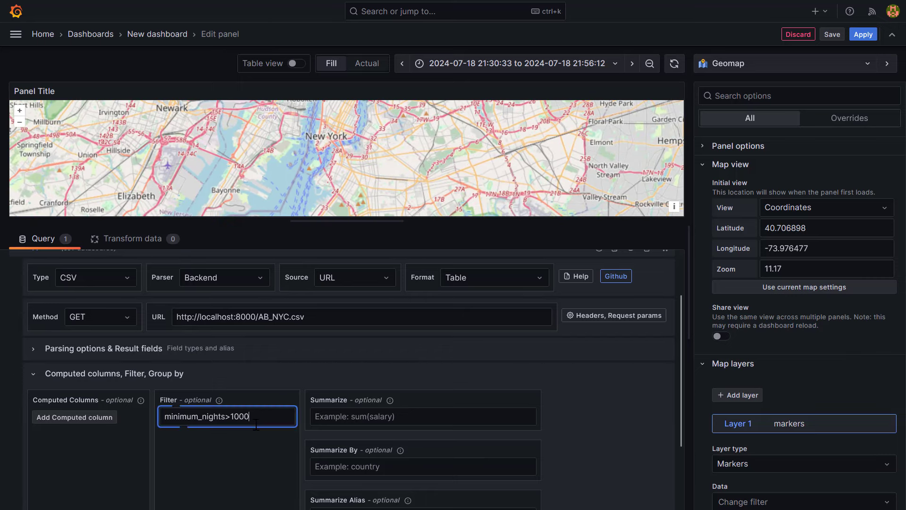
key("BackSpace")
left_click(622, 403)
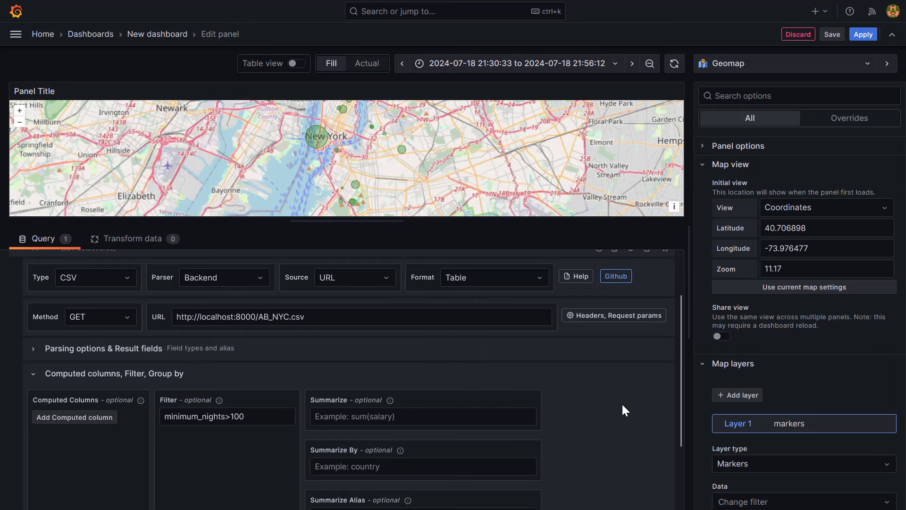
left_click_drag(454, 159, 491, 191)
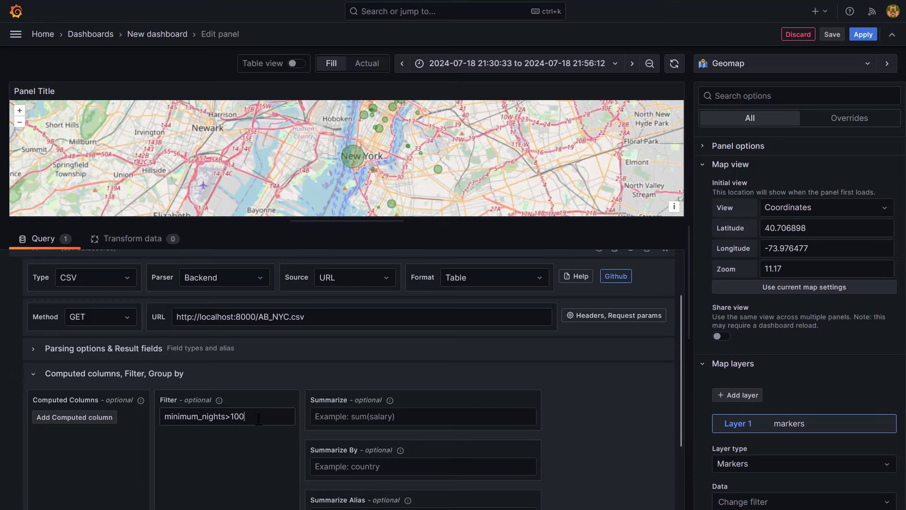
triple_click(257, 417)
left_click(183, 461)
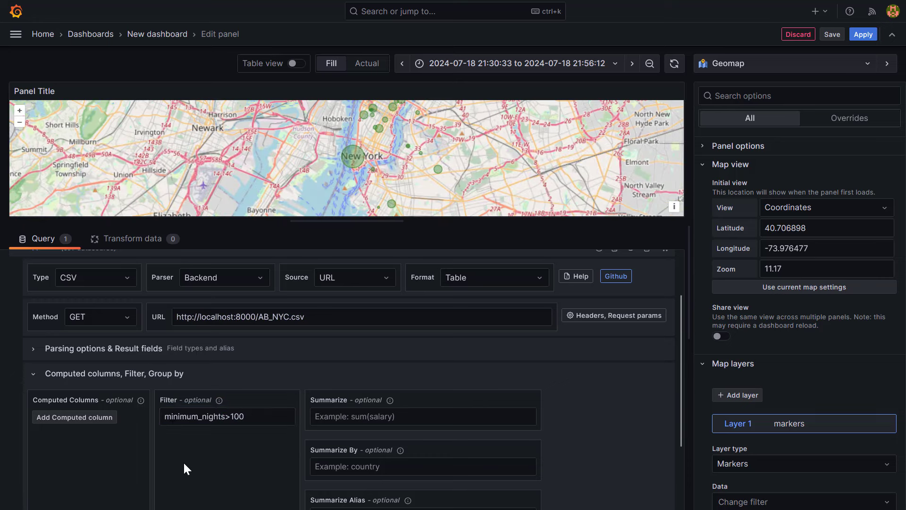
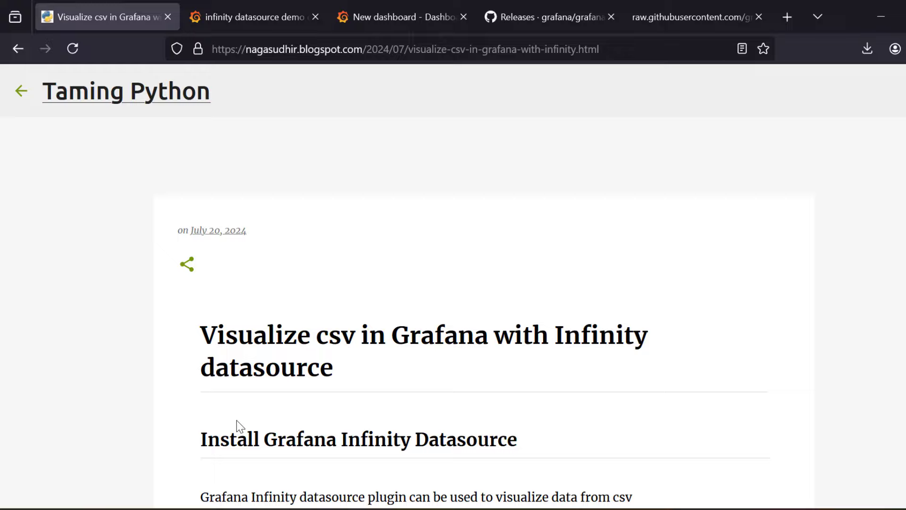
Switch to the "Visualize csv in Grafana with Infinity datasource" blog post and review its sections from plugin installation to calculated columns
scroll(237, 420, "down", 15)
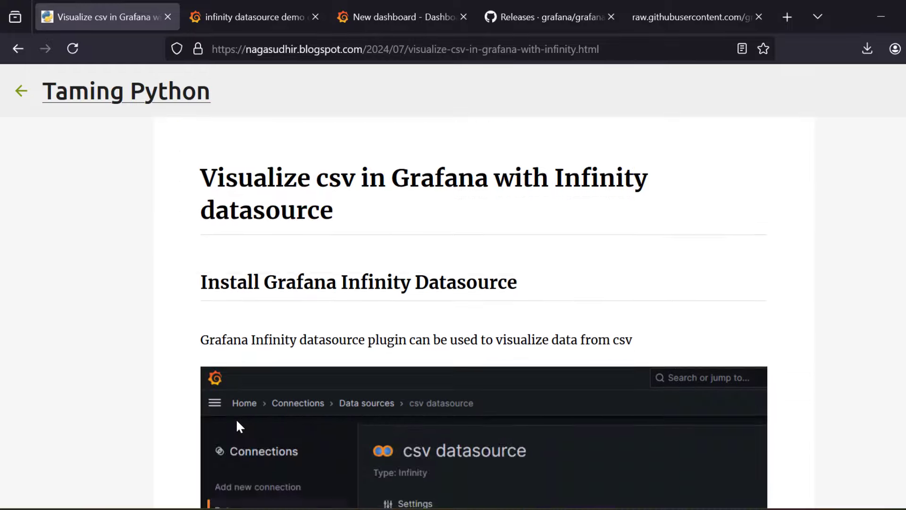
scroll(237, 420, "down", 15)
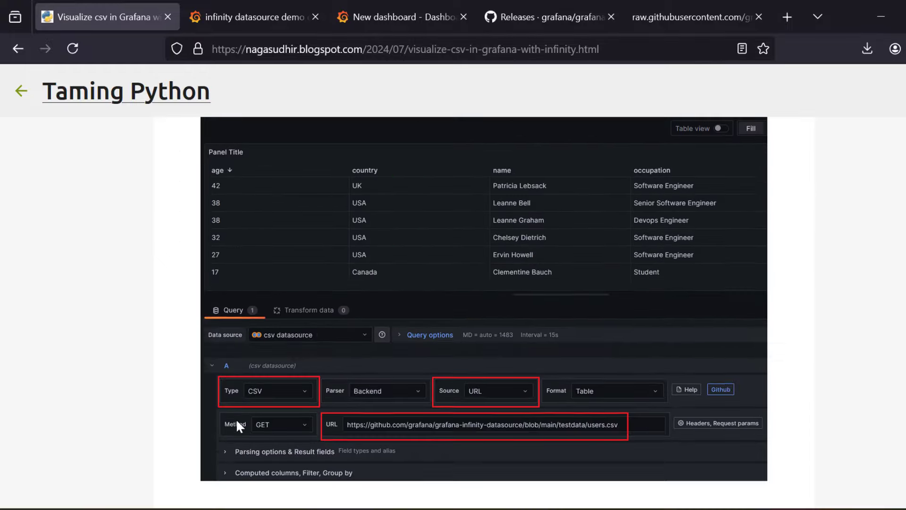
scroll(237, 420, "down", 8)
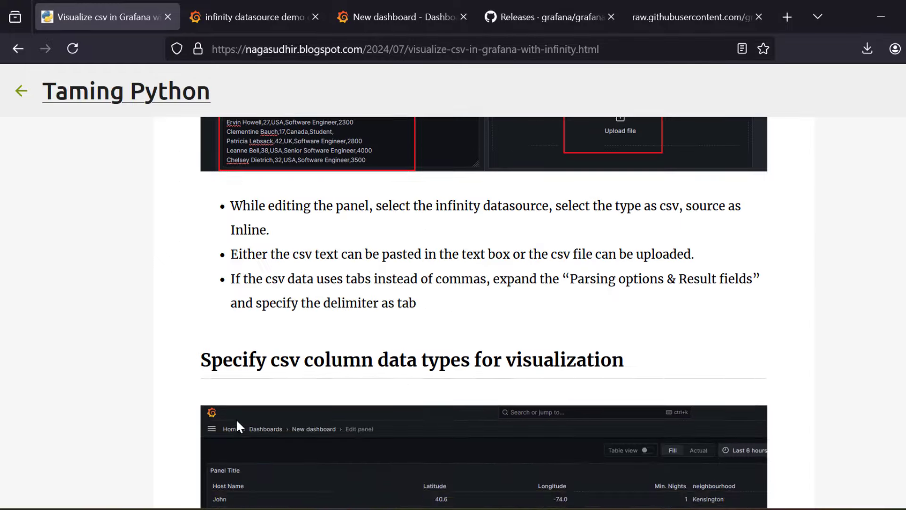
scroll(236, 418, "down", 8)
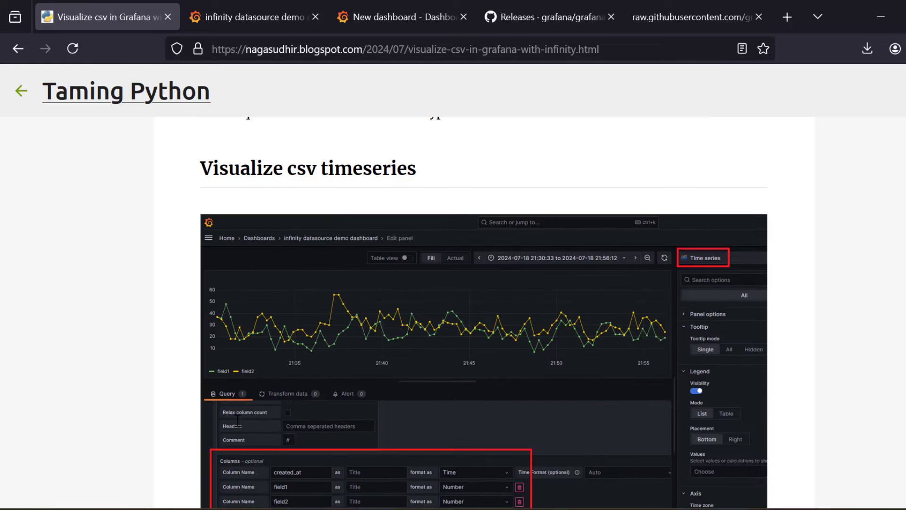
scroll(238, 420, "down", 8)
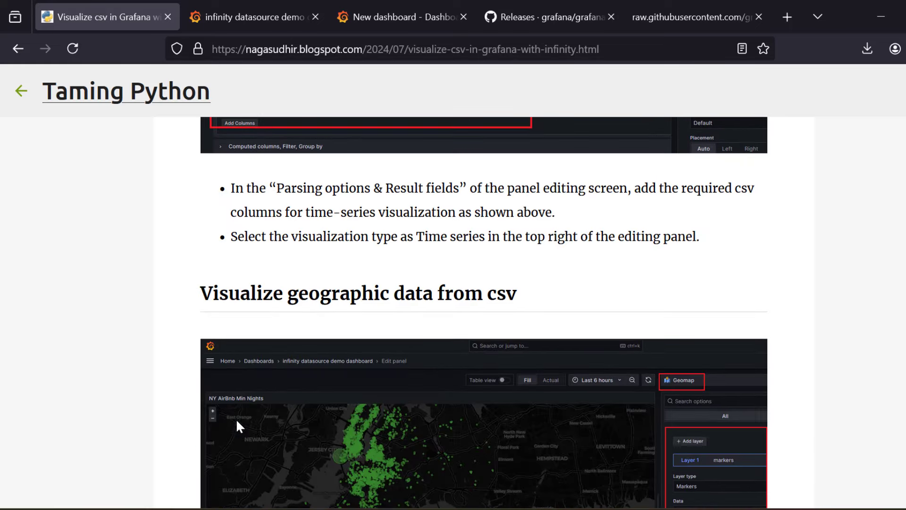
scroll(237, 422, "down", 3)
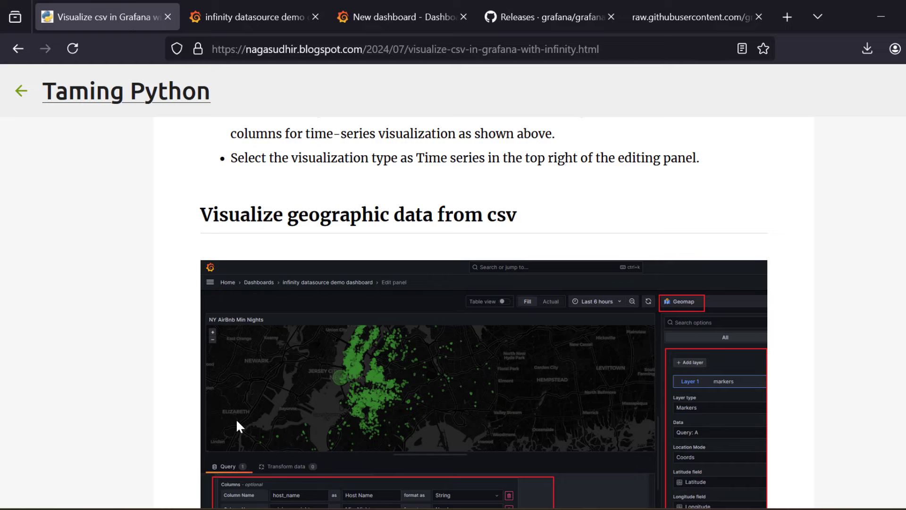
scroll(238, 427, "down", 3)
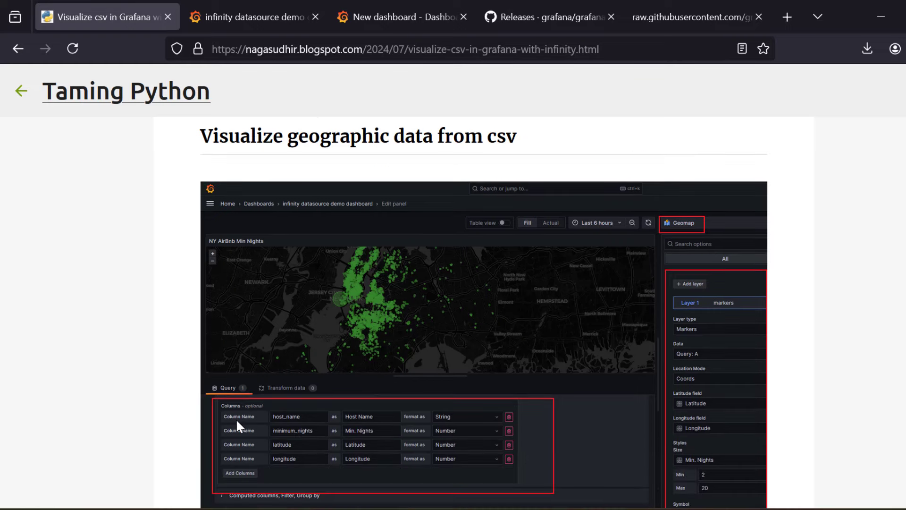
scroll(236, 418, "down", 20)
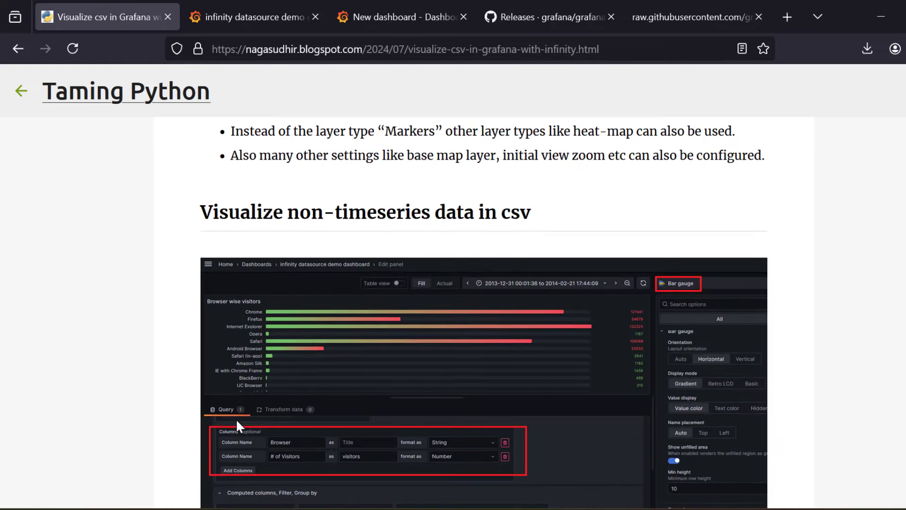
scroll(236, 419, "down", 3)
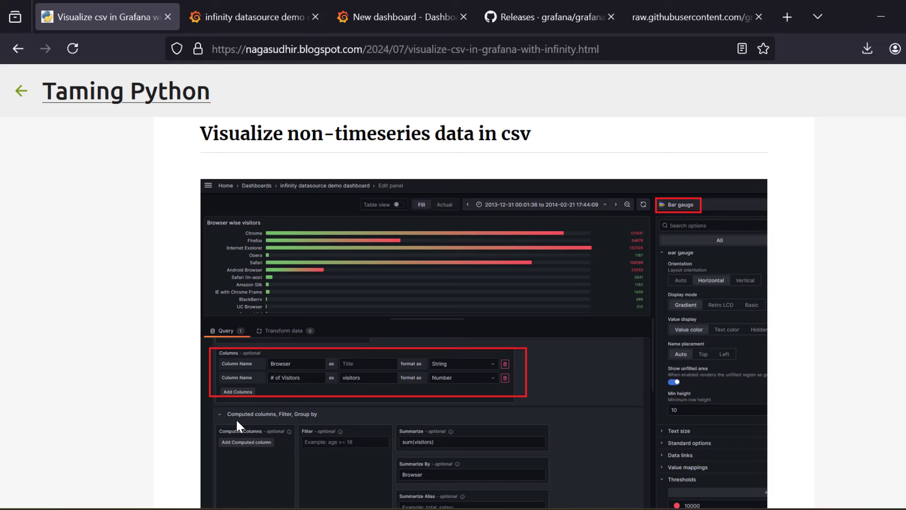
scroll(237, 422, "down", 15)
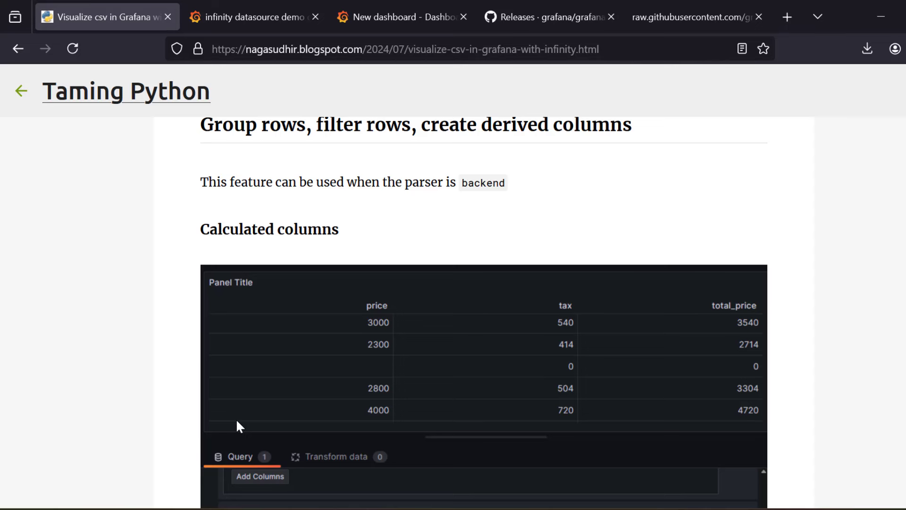
Go back over the blog post from its beginning, covering the installation and CSV loading instructions, through to the References section
scroll(237, 421, "up", 20)
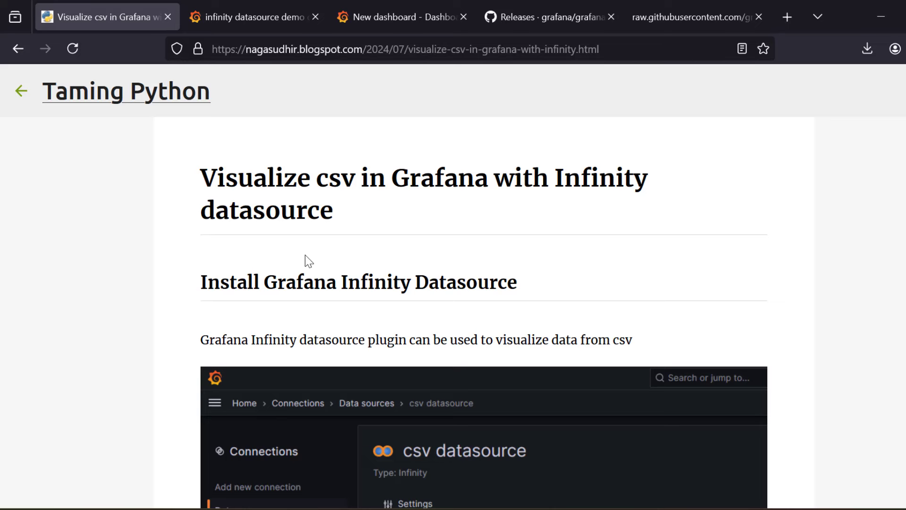
scroll(352, 340, "down", 15)
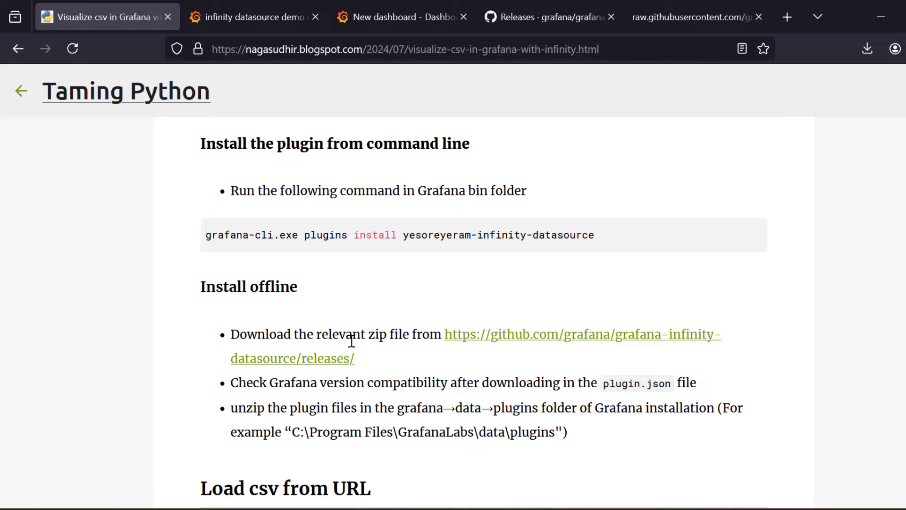
scroll(351, 340, "down", 15)
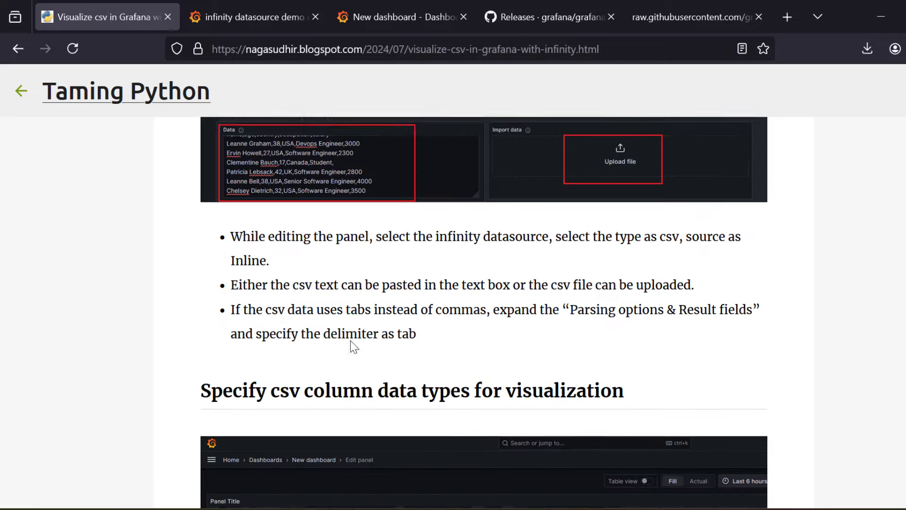
scroll(354, 346, "down", 15)
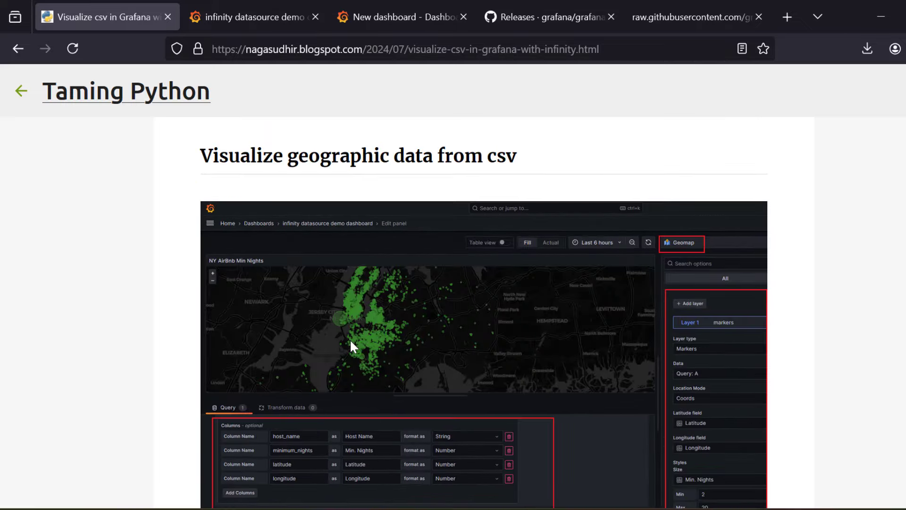
scroll(352, 346, "down", 8)
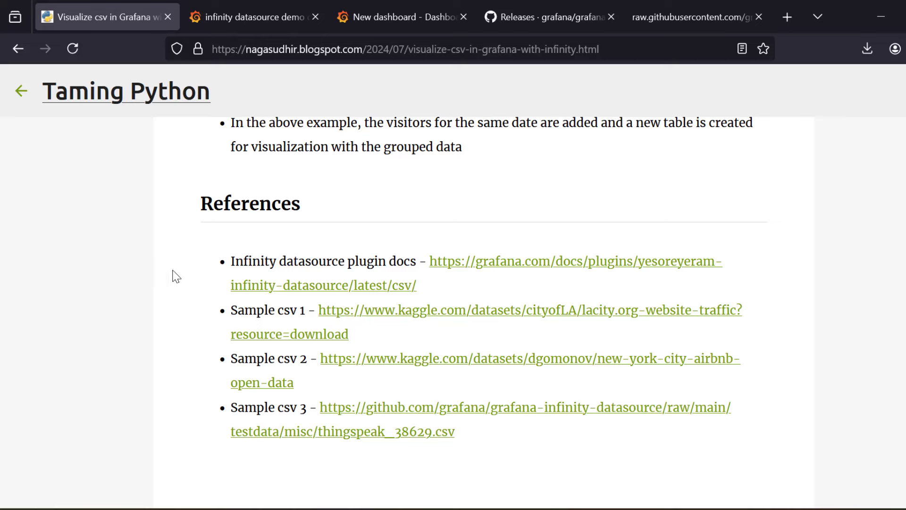
Open the referenced Infinity datasource plugin docs and examine the CSV page's URL, time series, no-time-field and column examples
left_click(499, 269)
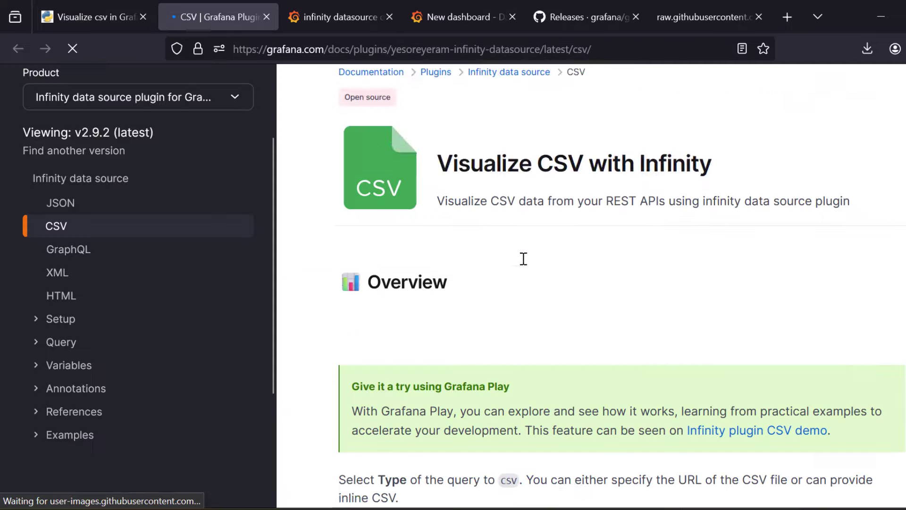
scroll(522, 259, "down", 8)
scroll(522, 259, "down", 15)
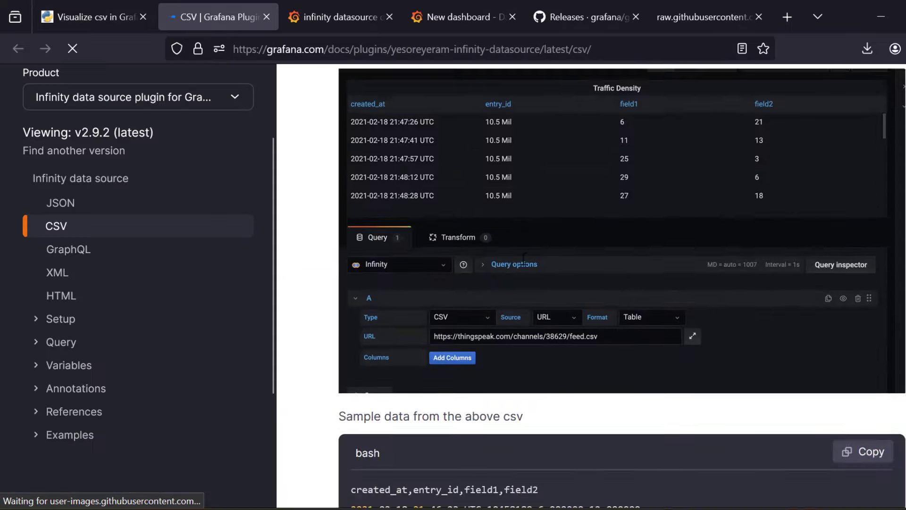
scroll(523, 259, "down", 10)
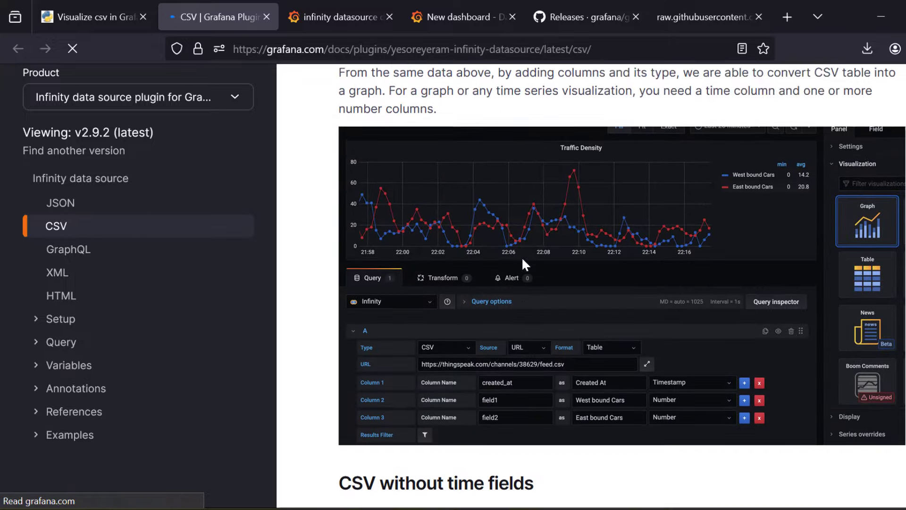
scroll(522, 259, "down", 3)
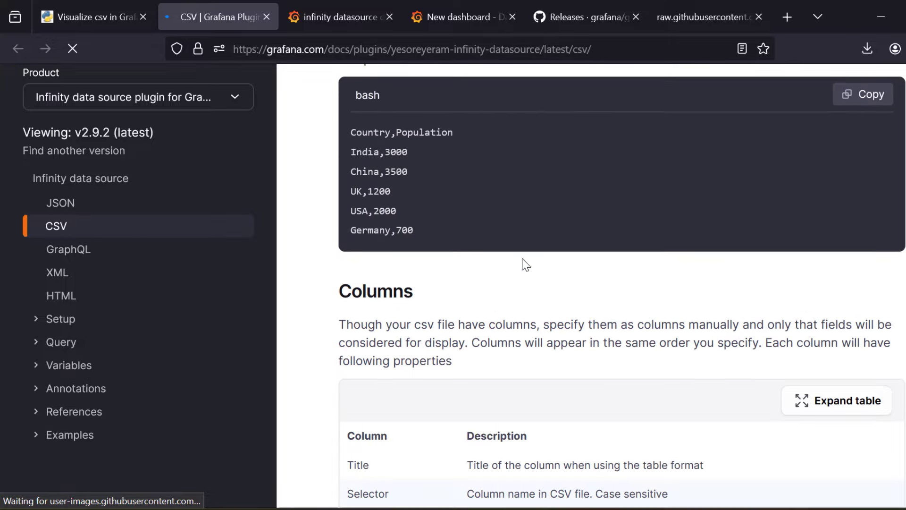